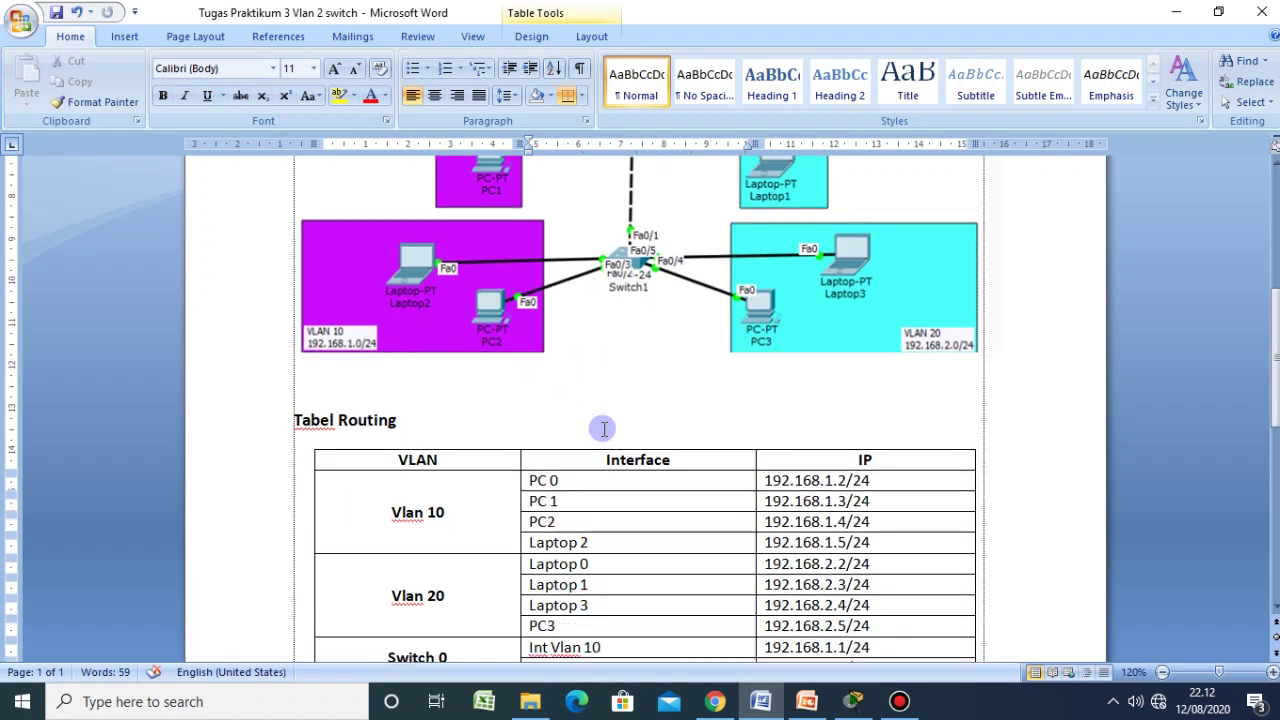
- Examine the VLAN 2 Switch topology diagram and the routing table's addresses for the PCs, laptops and switch VLAN interfaces
{"action": "scroll", "coordinate": [612, 558], "scroll_direction": "up", "scroll_amount": 3}
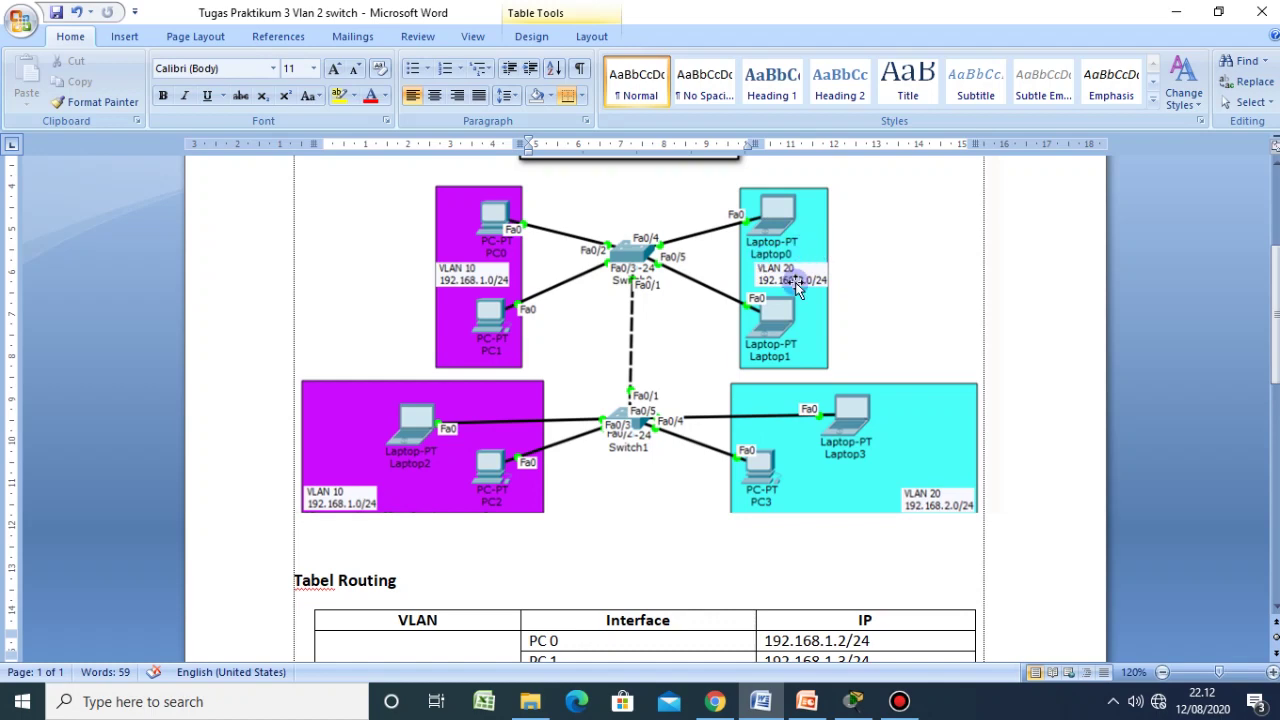
{"action": "scroll", "coordinate": [760, 450], "scroll_direction": "down", "scroll_amount": 1}
{"action": "scroll", "coordinate": [728, 560], "scroll_direction": "down", "scroll_amount": 1}
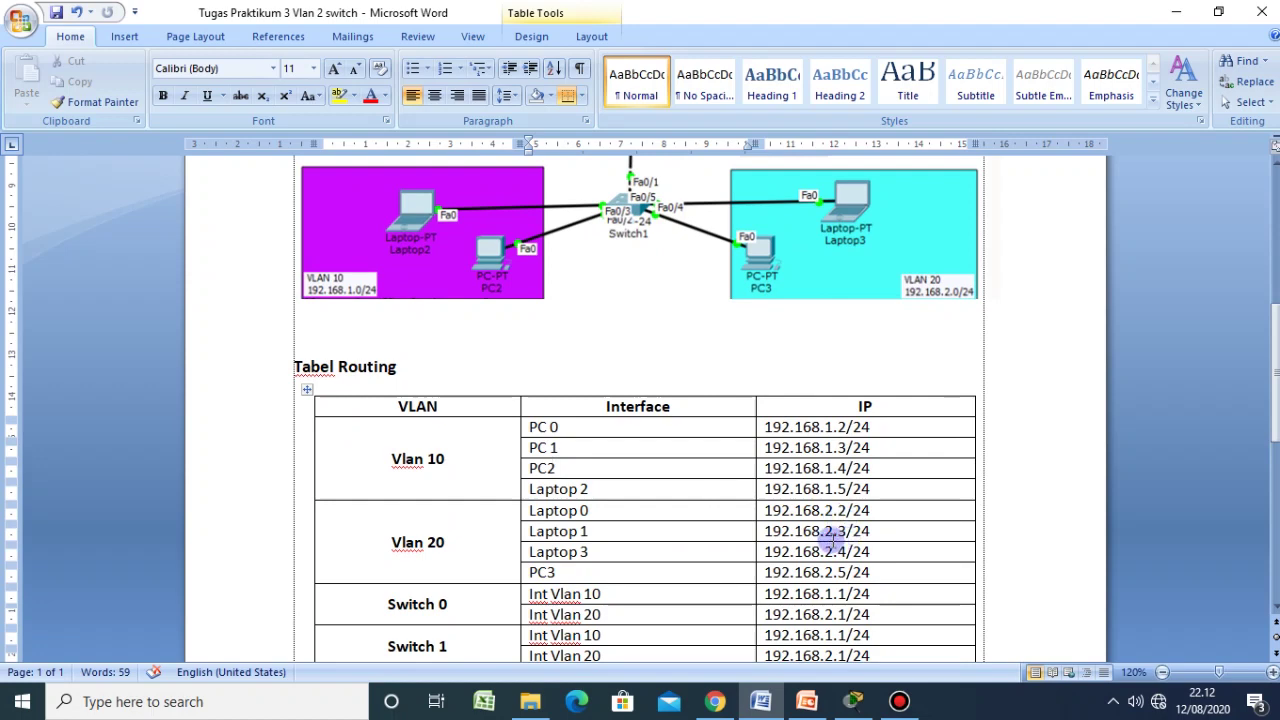
{"action": "scroll", "coordinate": [870, 510], "scroll_direction": "up", "scroll_amount": 2}
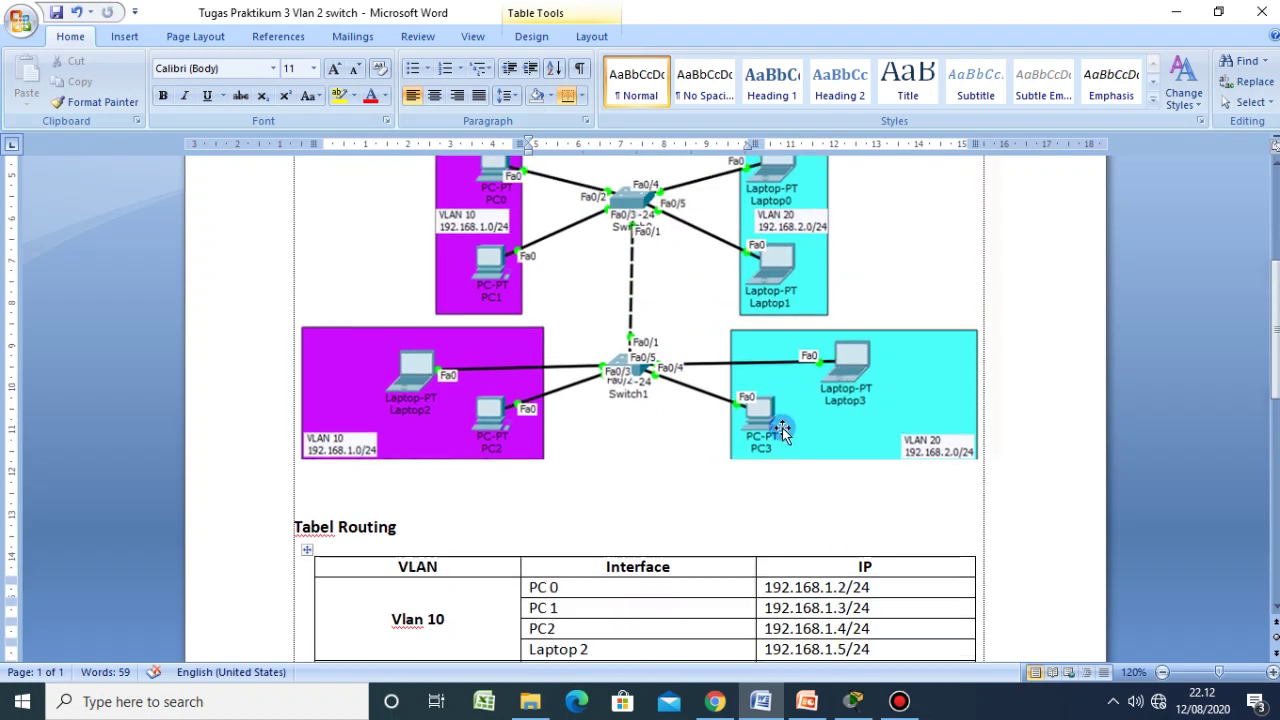
{"action": "scroll", "coordinate": [855, 400], "scroll_direction": "down", "scroll_amount": 2}
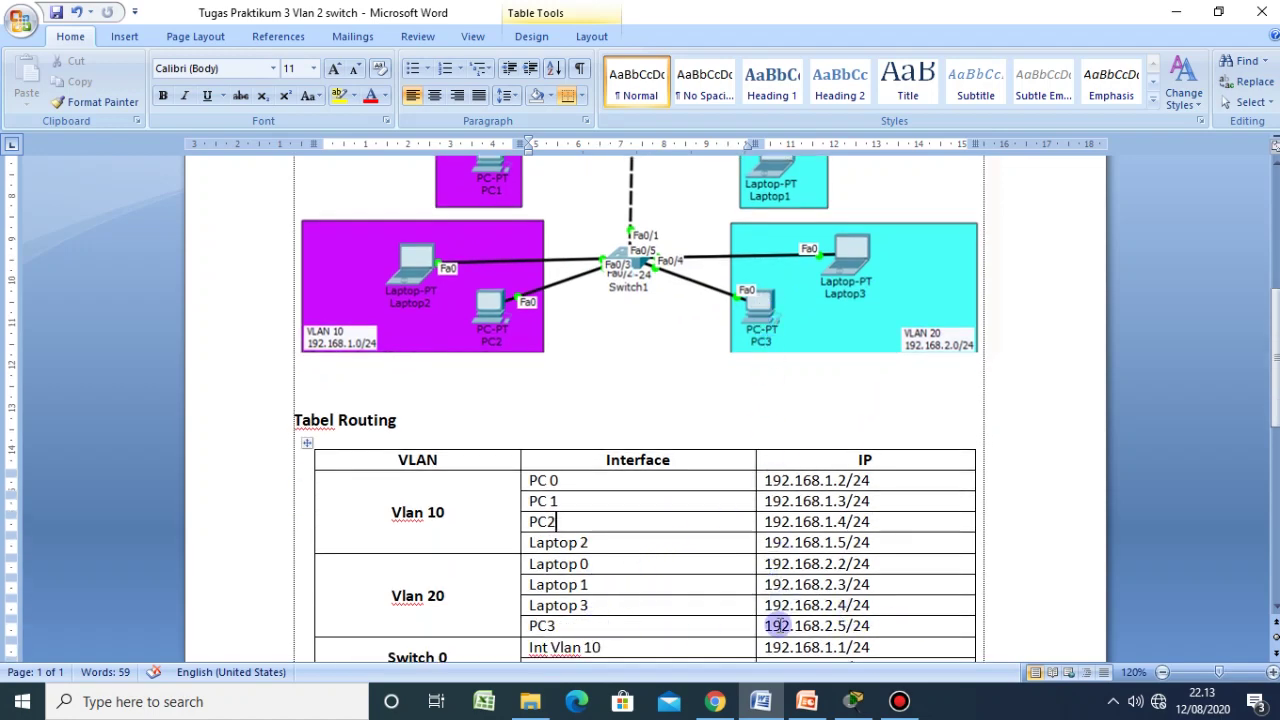
{"action": "scroll", "coordinate": [836, 626], "scroll_direction": "down", "scroll_amount": 1}
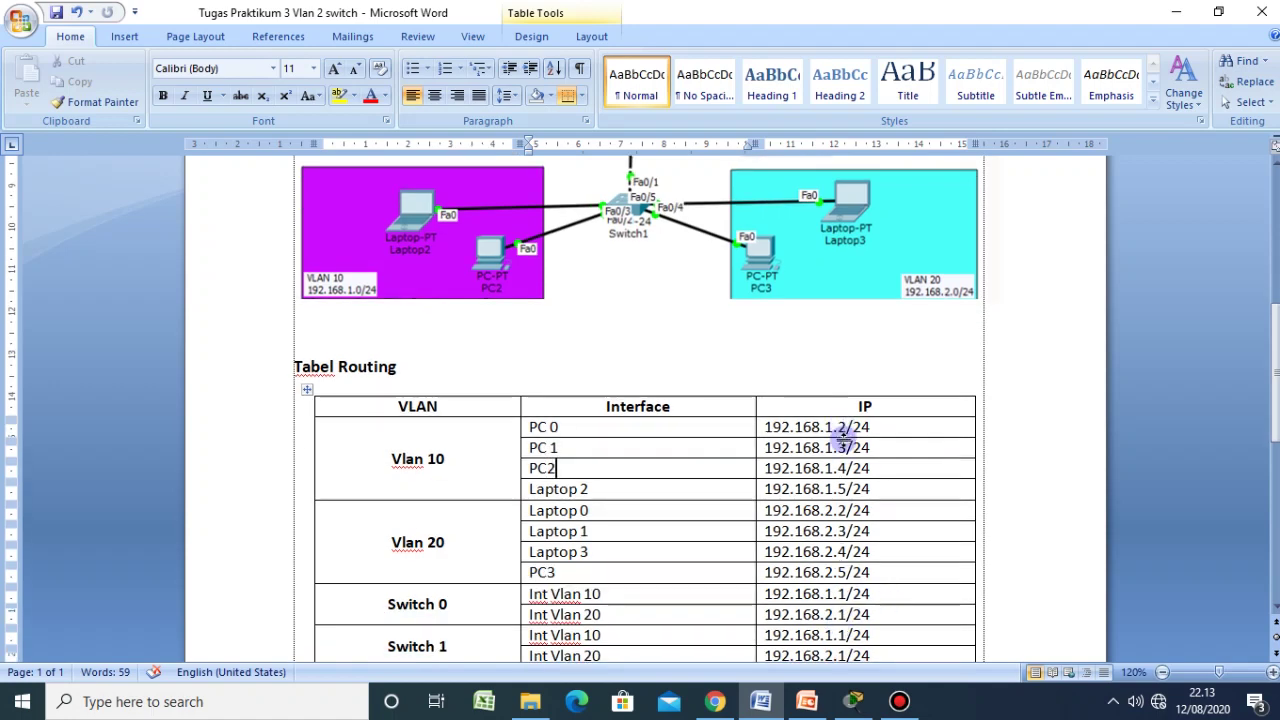
{"action": "scroll", "coordinate": [597, 634], "scroll_direction": "down", "scroll_amount": 1}
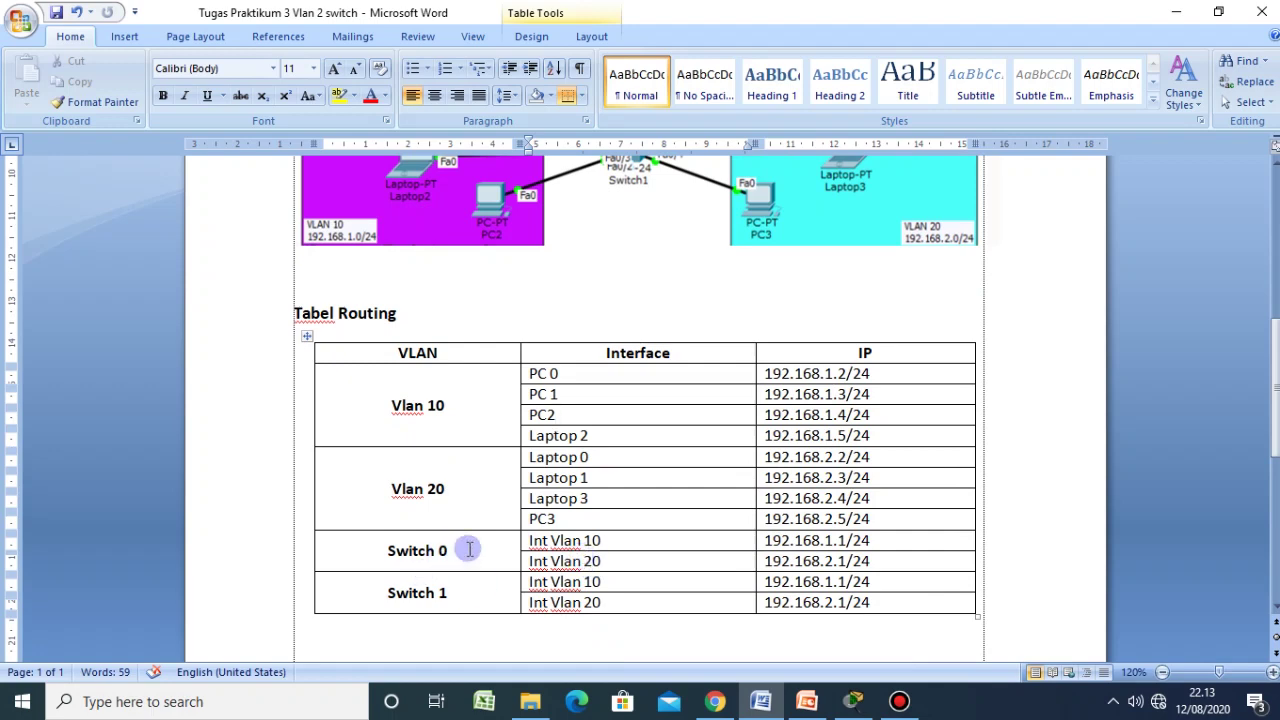
{"action": "scroll", "coordinate": [444, 555], "scroll_direction": "up", "scroll_amount": 5}
{"action": "scroll", "coordinate": [645, 330], "scroll_direction": "down", "scroll_amount": 6}
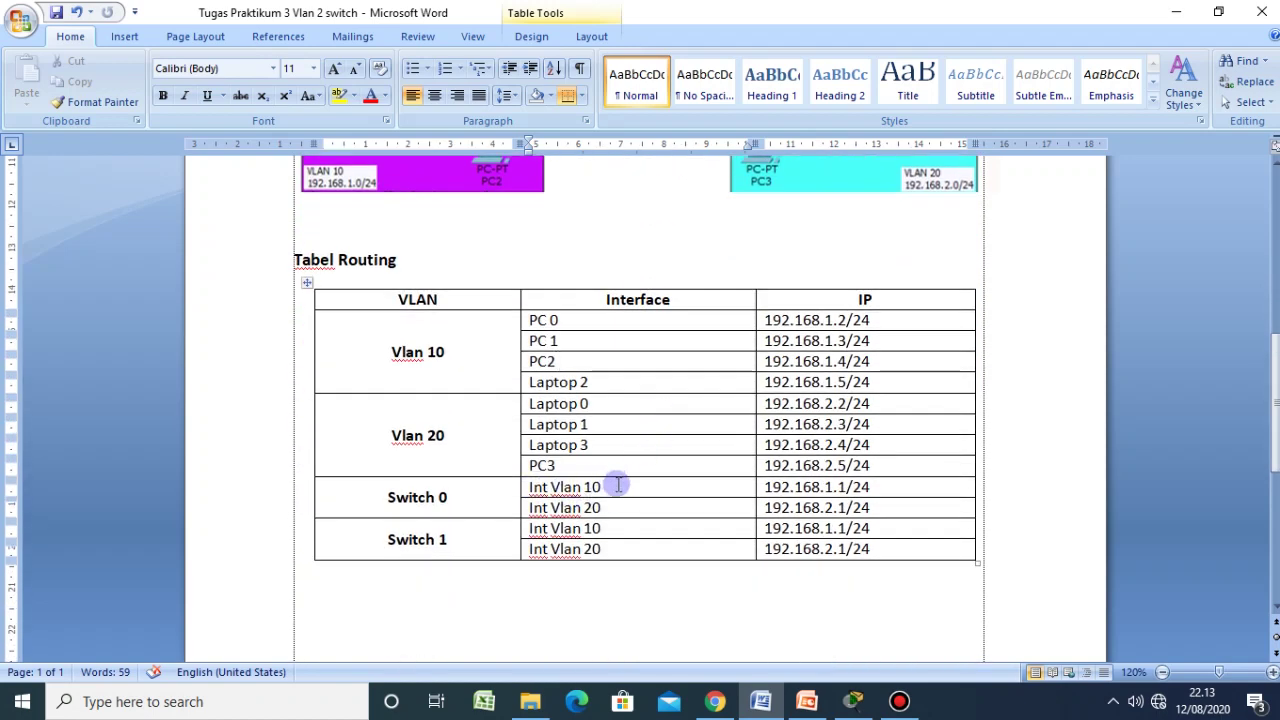
{"action": "scroll", "coordinate": [616, 485], "scroll_direction": "up", "scroll_amount": 6}
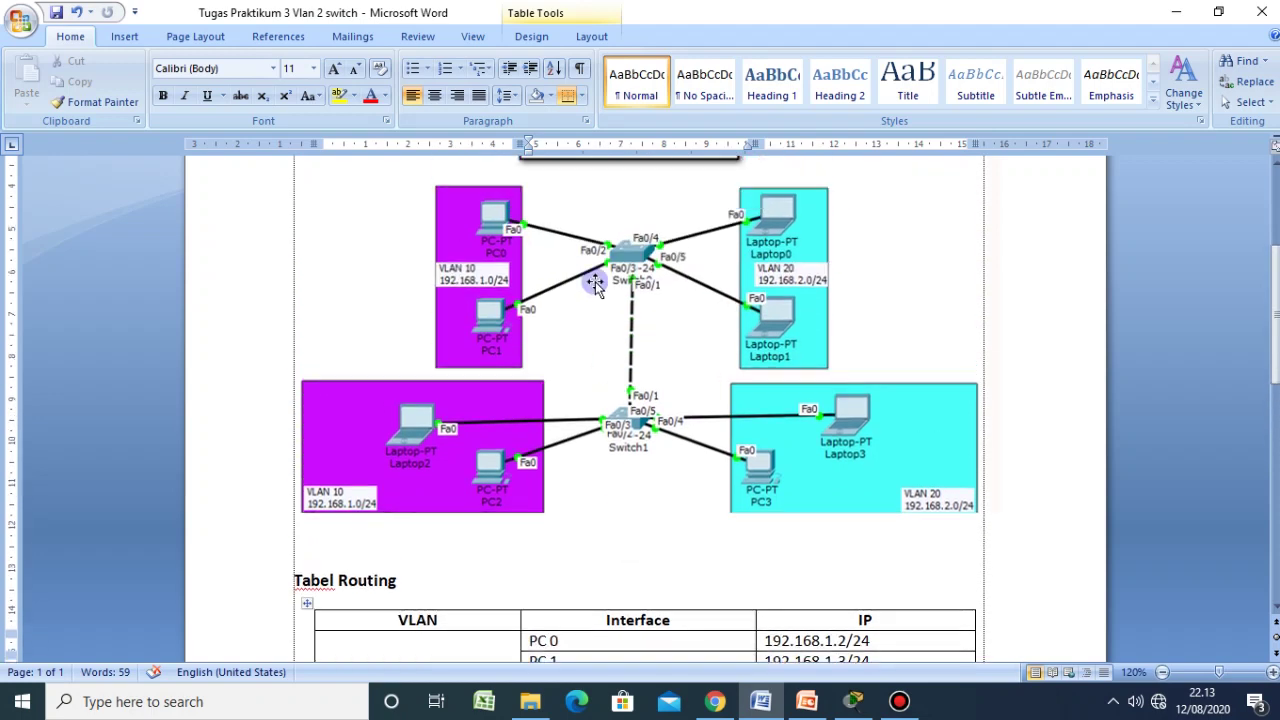
{"action": "scroll", "coordinate": [660, 385], "scroll_direction": "down", "scroll_amount": 5}
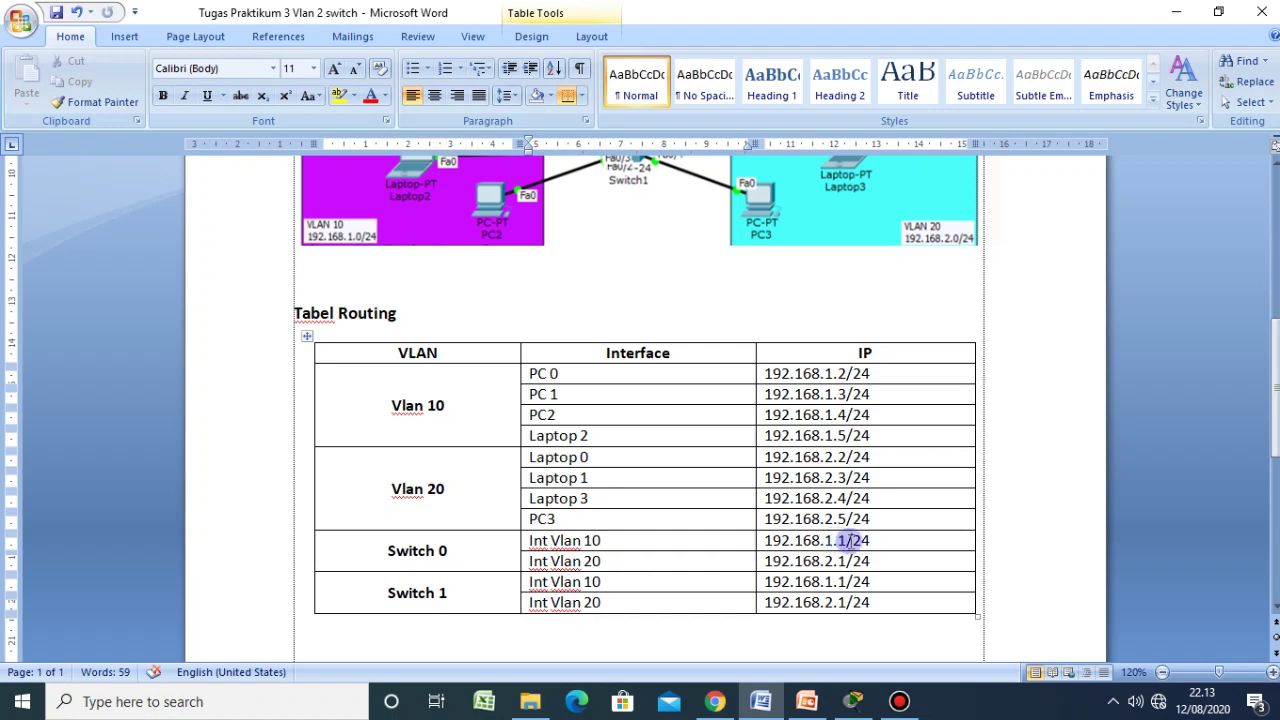
{"action": "left_click", "coordinate": [603, 562]}
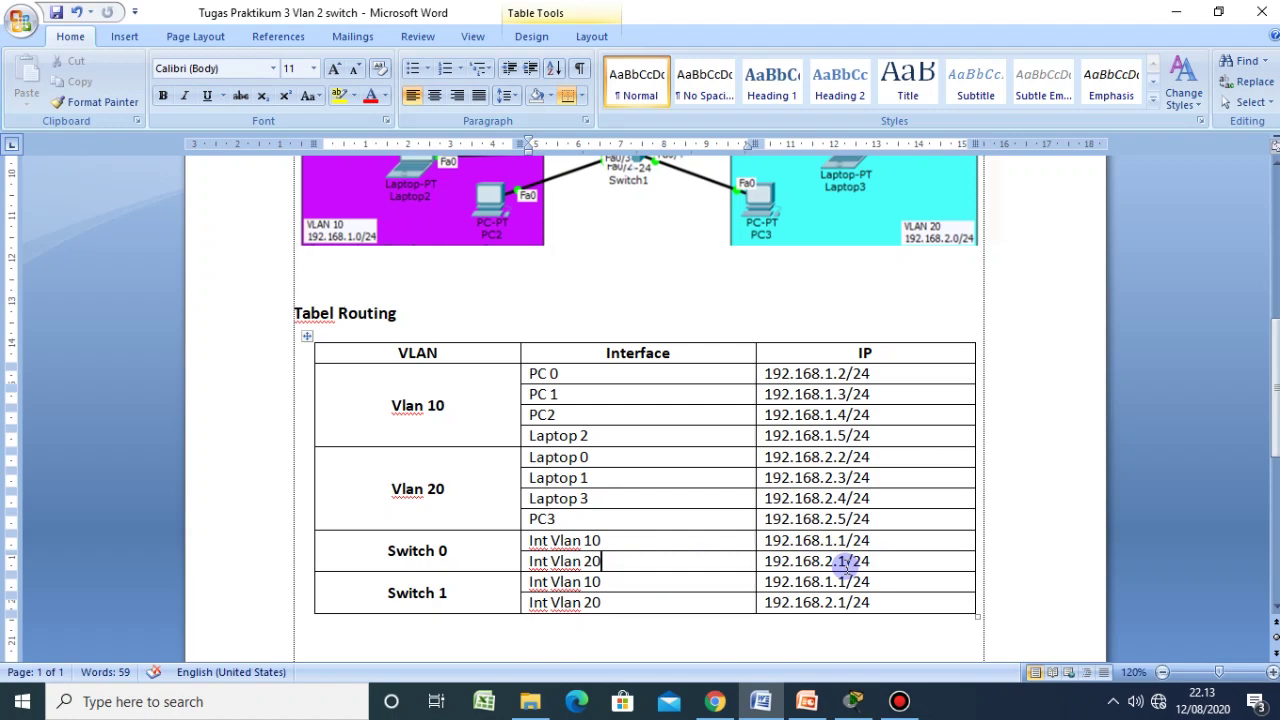
{"action": "left_click", "coordinate": [657, 582]}
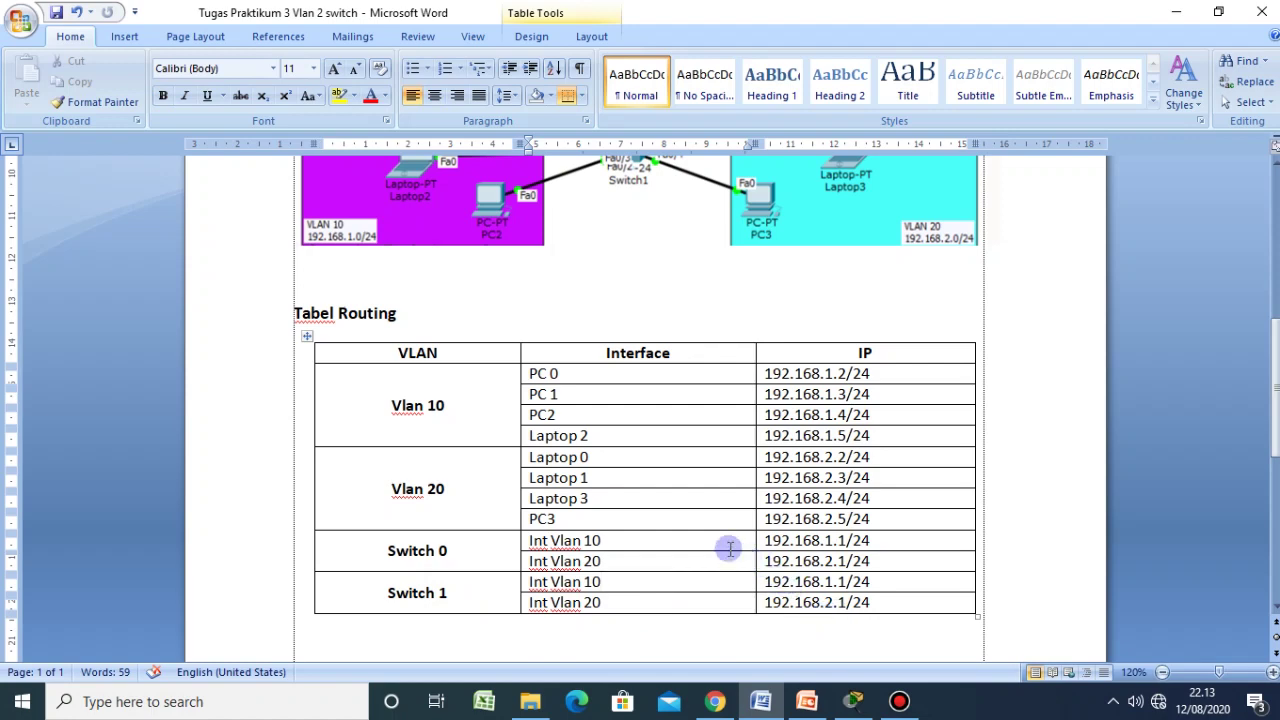
{"action": "scroll", "coordinate": [680, 532], "scroll_direction": "down", "scroll_amount": 2}
{"action": "scroll", "coordinate": [680, 532], "scroll_direction": "up", "scroll_amount": 10}
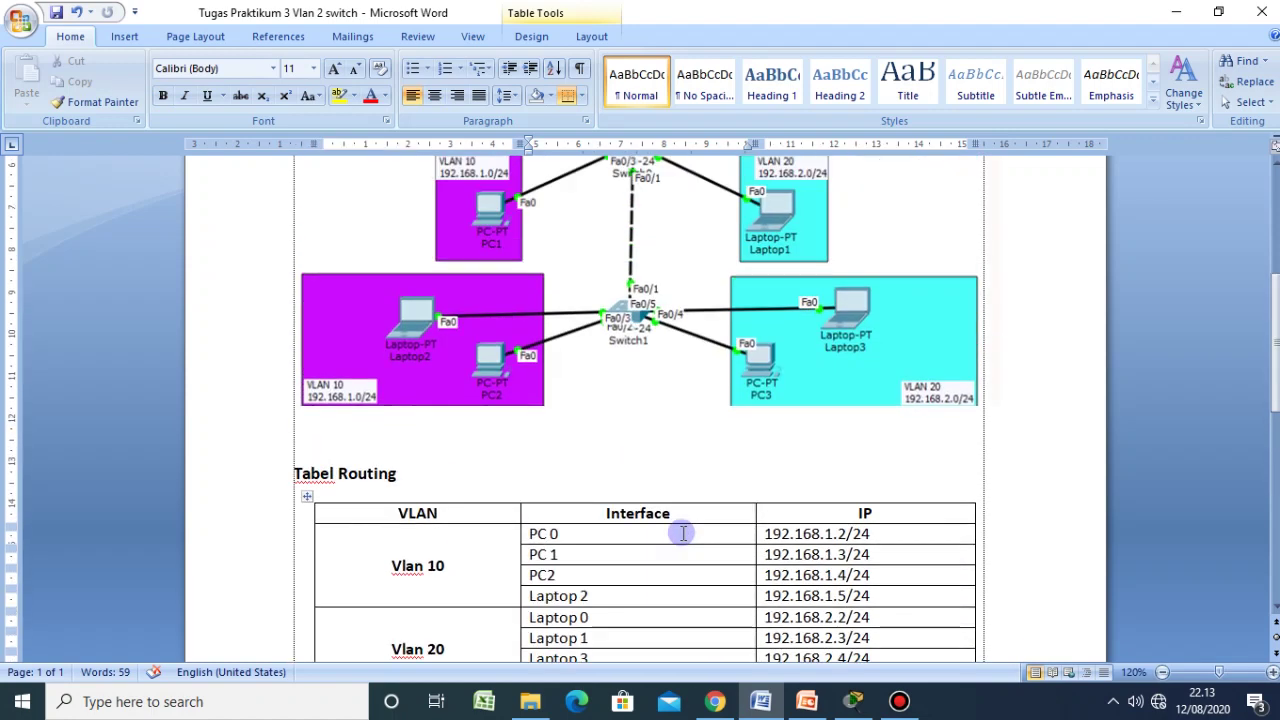
{"action": "scroll", "coordinate": [491, 457], "scroll_direction": "down", "scroll_amount": 3}
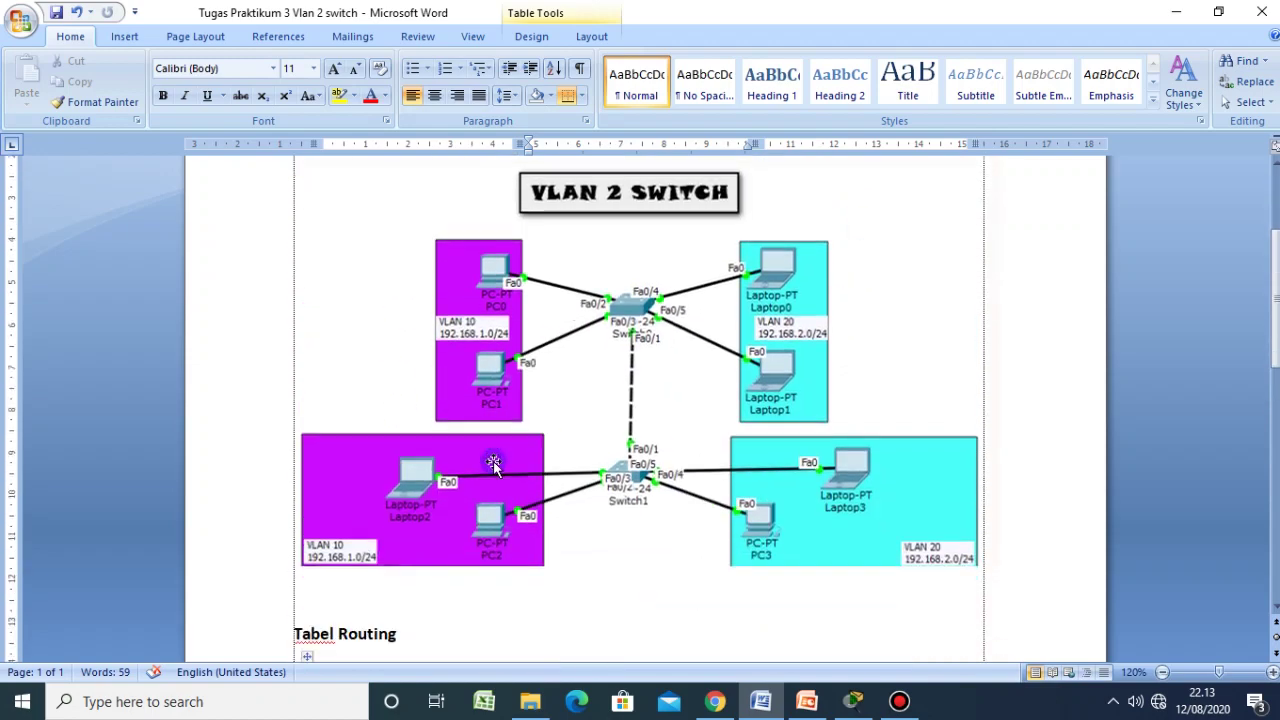
- Close the open Chrome window
{"action": "left_click", "coordinate": [853, 701]}
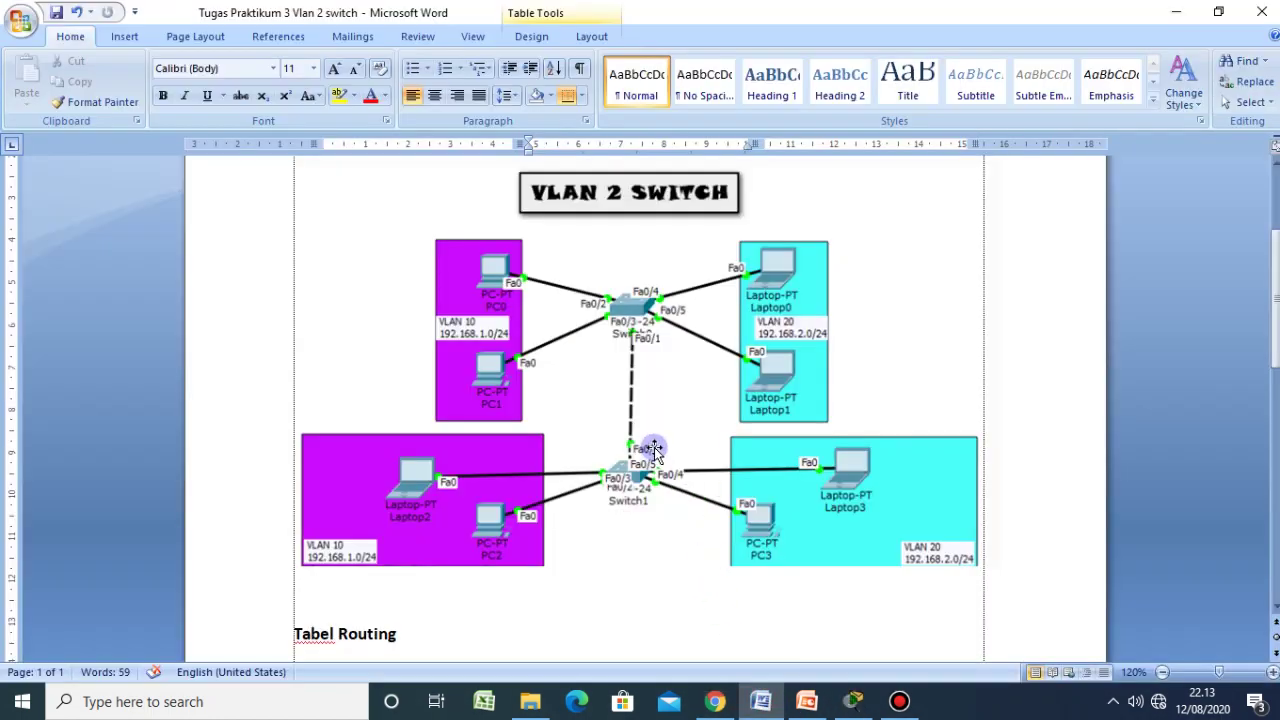
{"action": "left_click", "coordinate": [718, 702]}
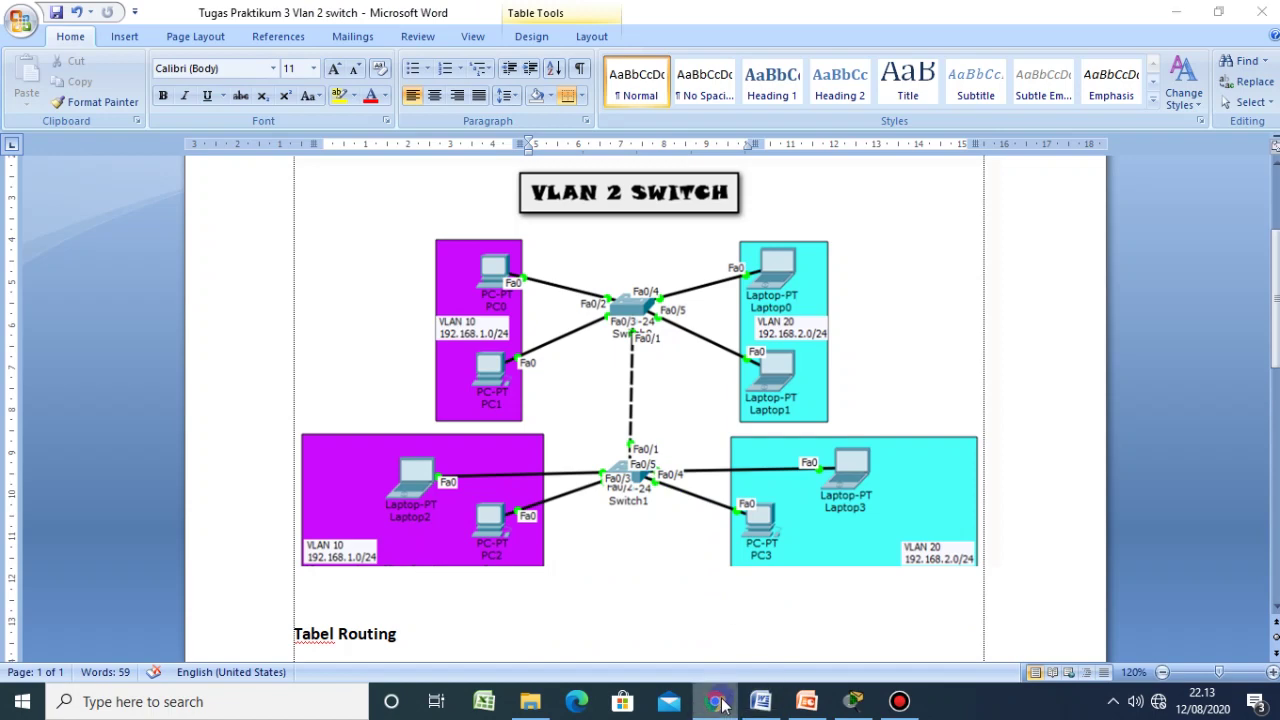
{"action": "right_click", "coordinate": [718, 702]}
{"action": "left_click", "coordinate": [783, 662]}
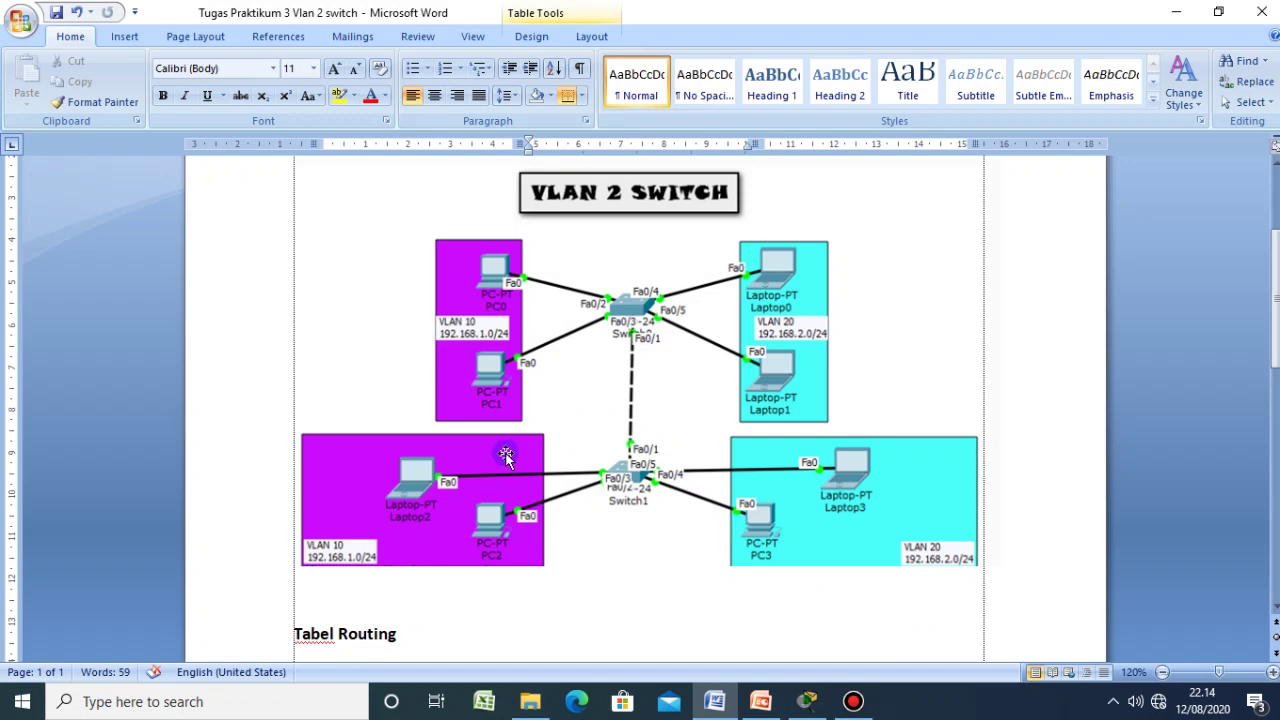
- Switch to Packet Tracer and draw rectangles filled with #aa00ff around PC0 and PC1 and around Laptop2 and PC2
{"action": "scroll", "coordinate": [645, 407], "scroll_direction": "down", "scroll_amount": 8}
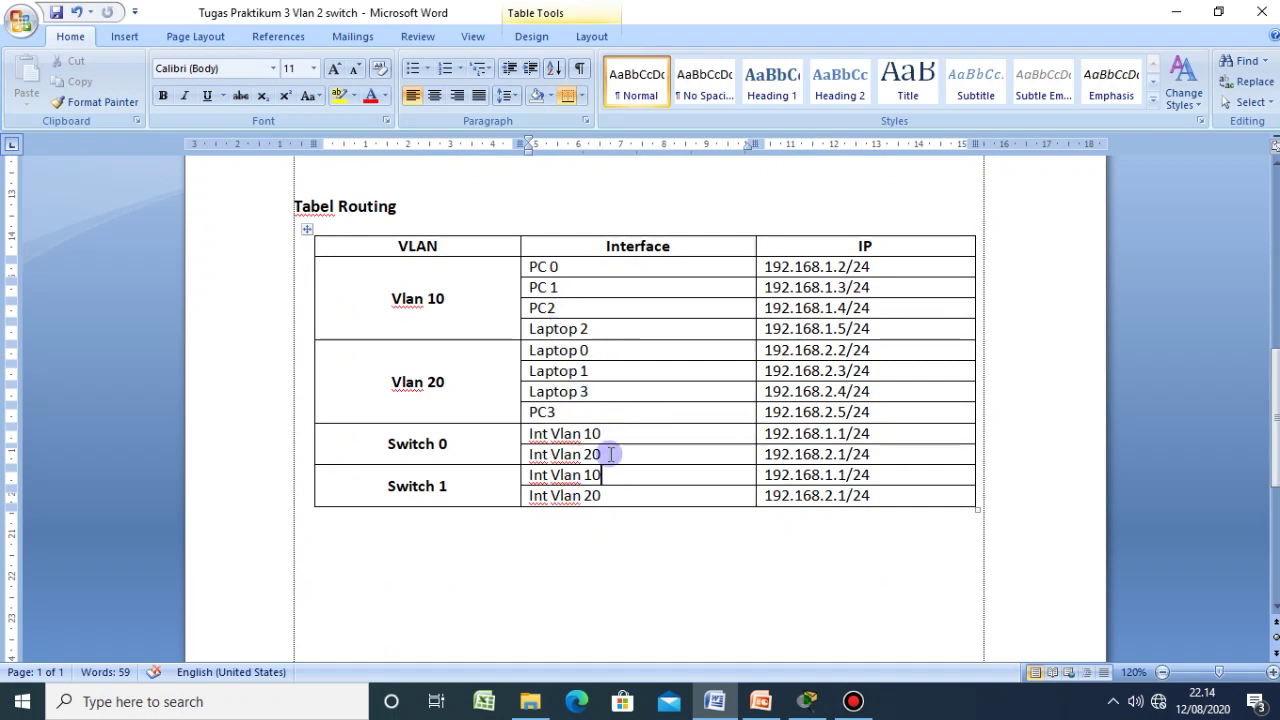
{"action": "left_click", "coordinate": [806, 701]}
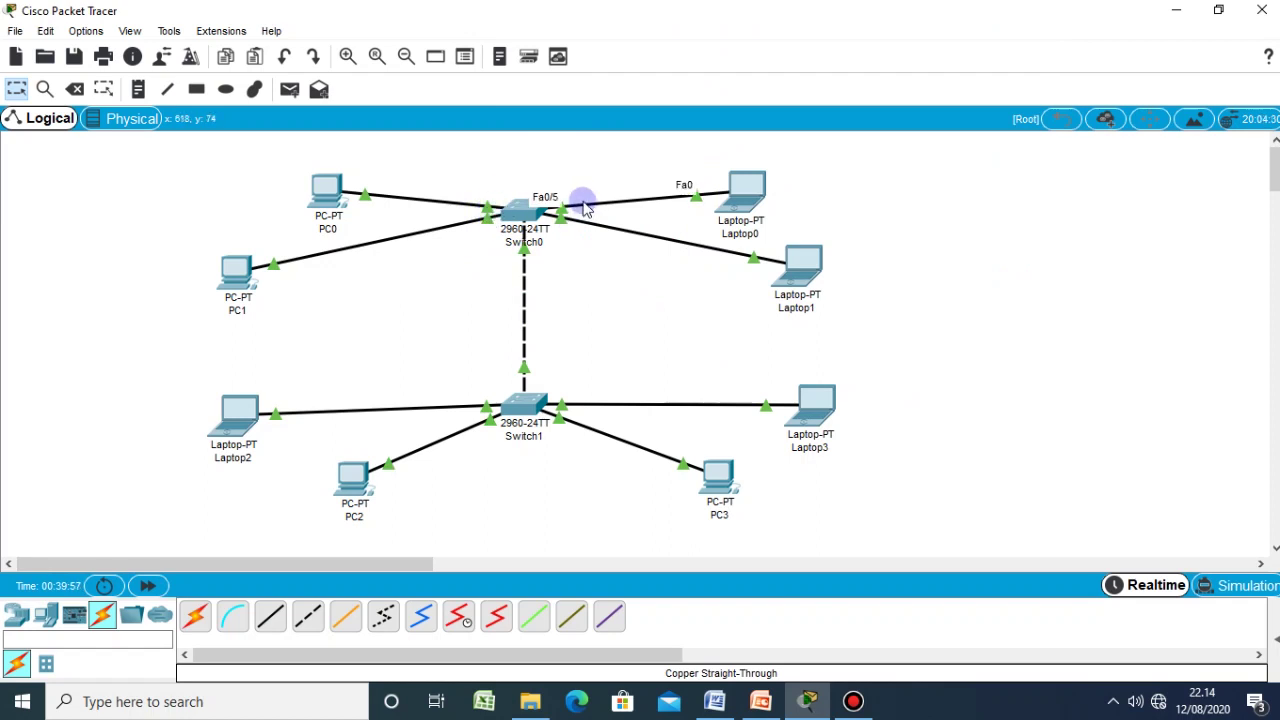
{"action": "left_click", "coordinate": [196, 90]}
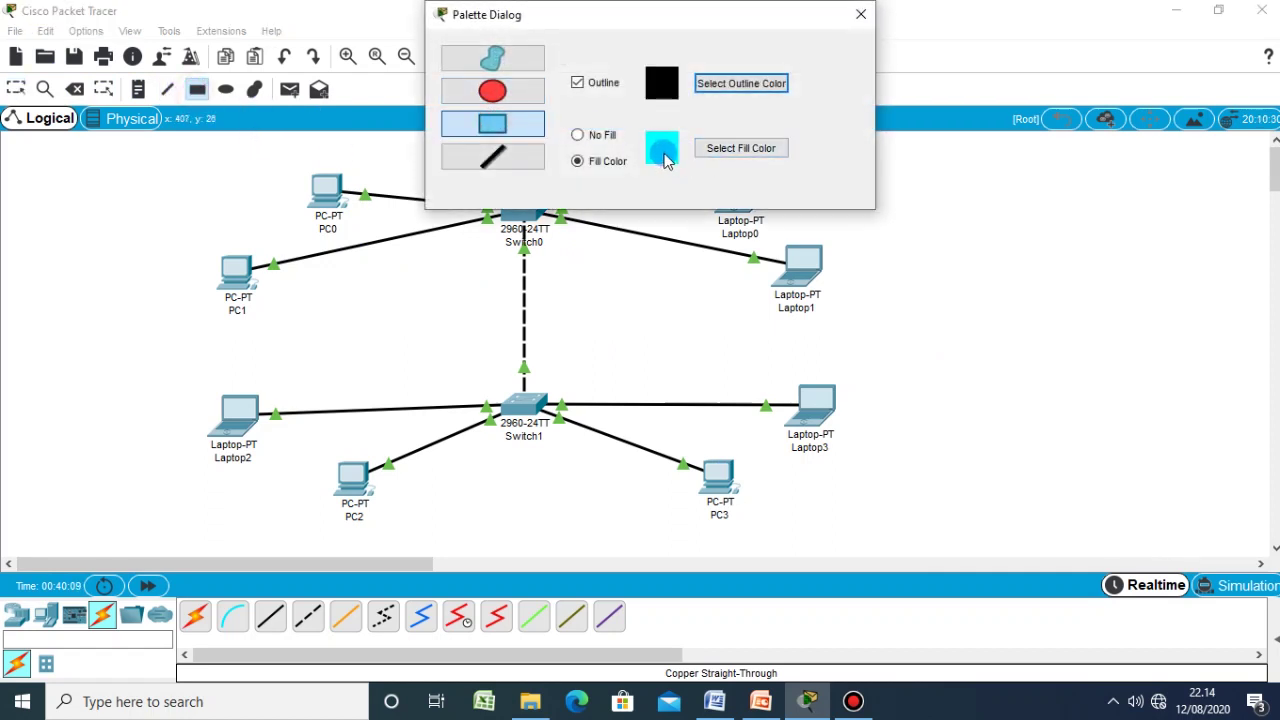
{"action": "left_click", "coordinate": [588, 163]}
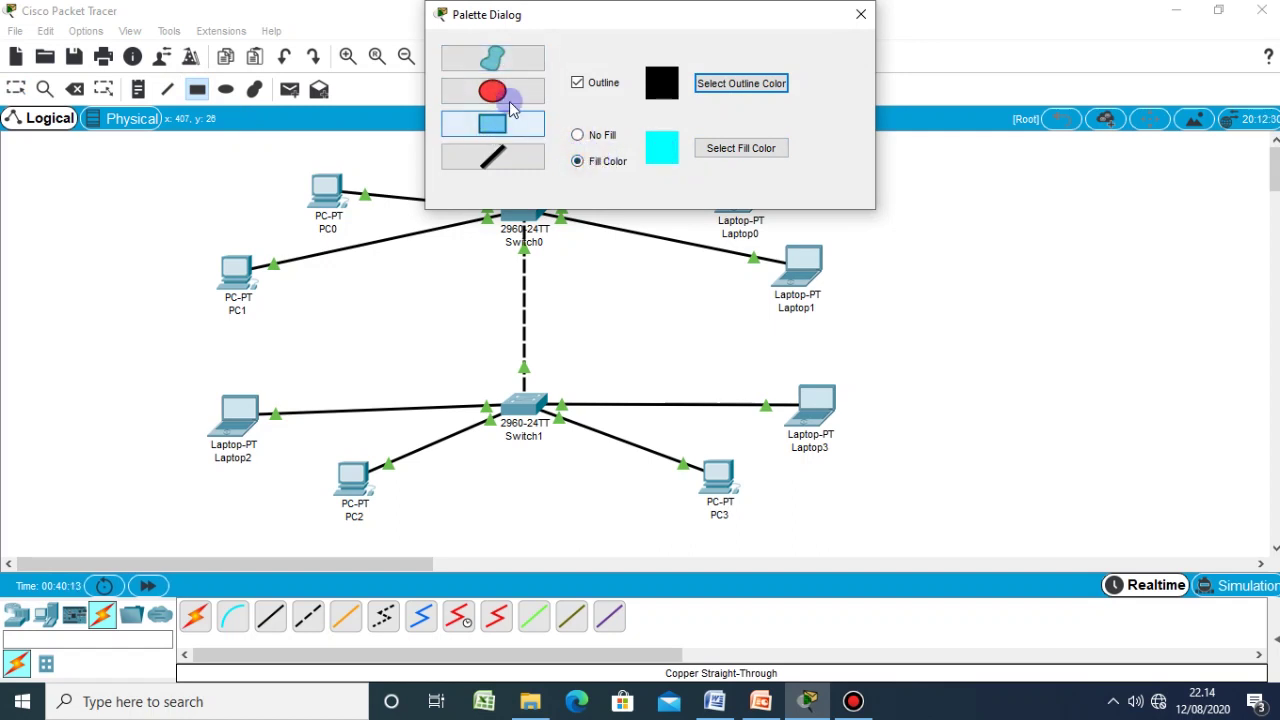
{"action": "left_click", "coordinate": [497, 129]}
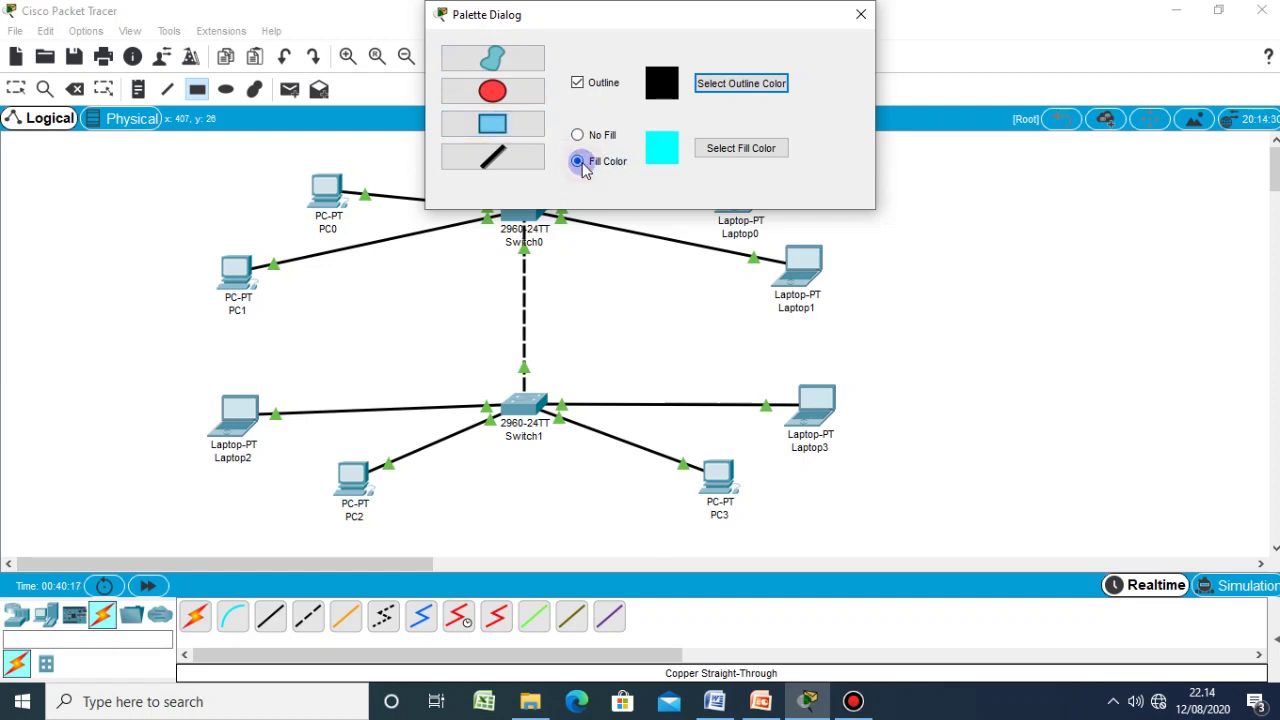
{"action": "left_click", "coordinate": [733, 148]}
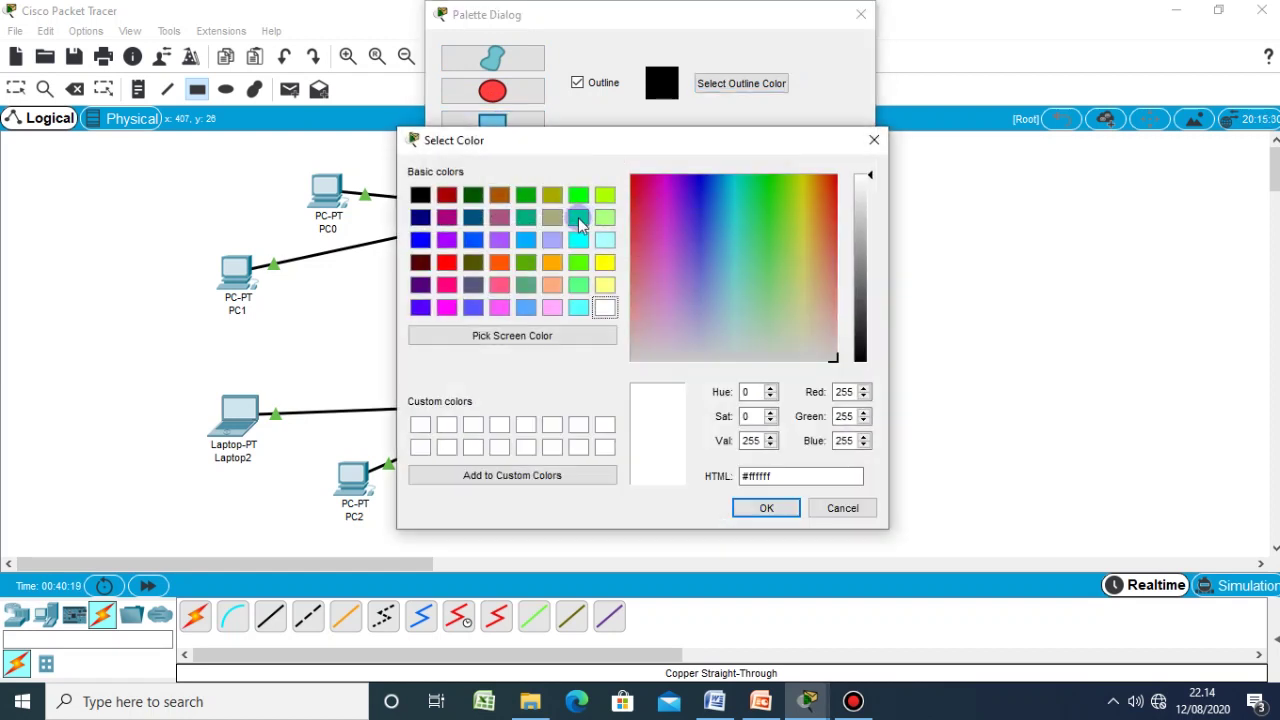
{"action": "left_click", "coordinate": [446, 240]}
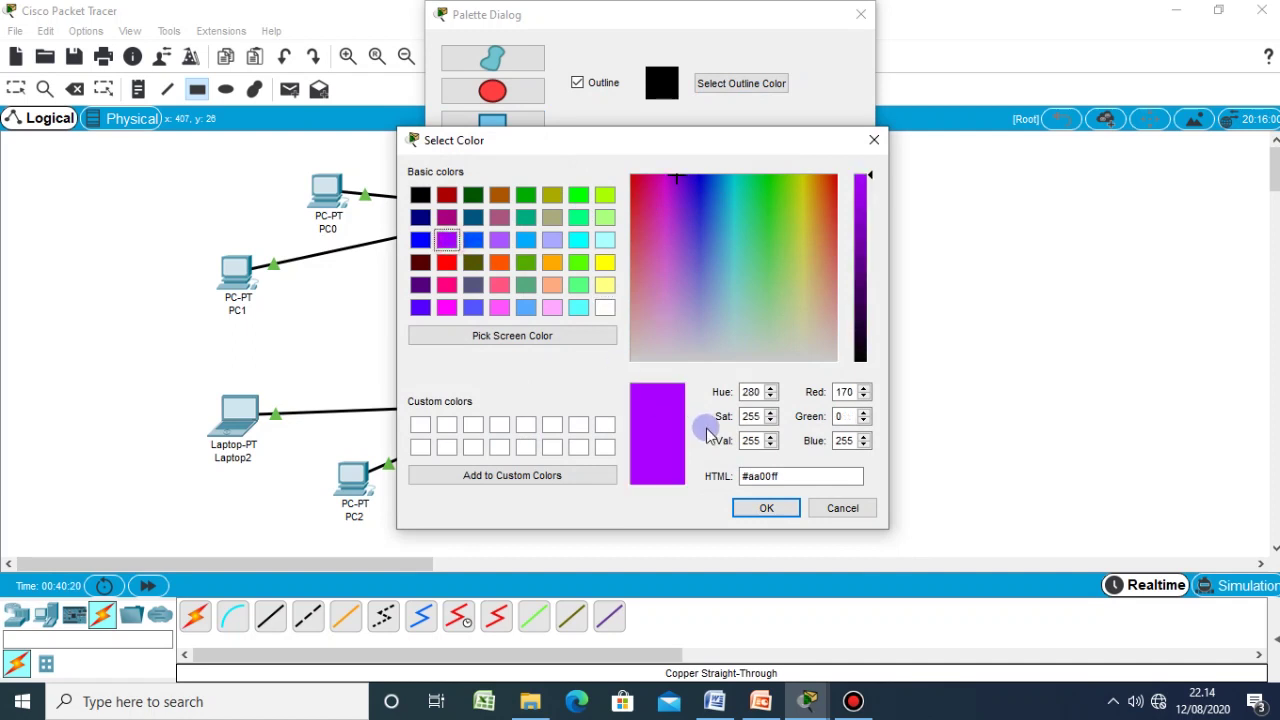
{"action": "left_click", "coordinate": [757, 508]}
{"action": "left_click_drag", "start_coordinate": [184, 142], "coordinate": [409, 324]}
{"action": "left_click_drag", "start_coordinate": [156, 360], "coordinate": [443, 546]}
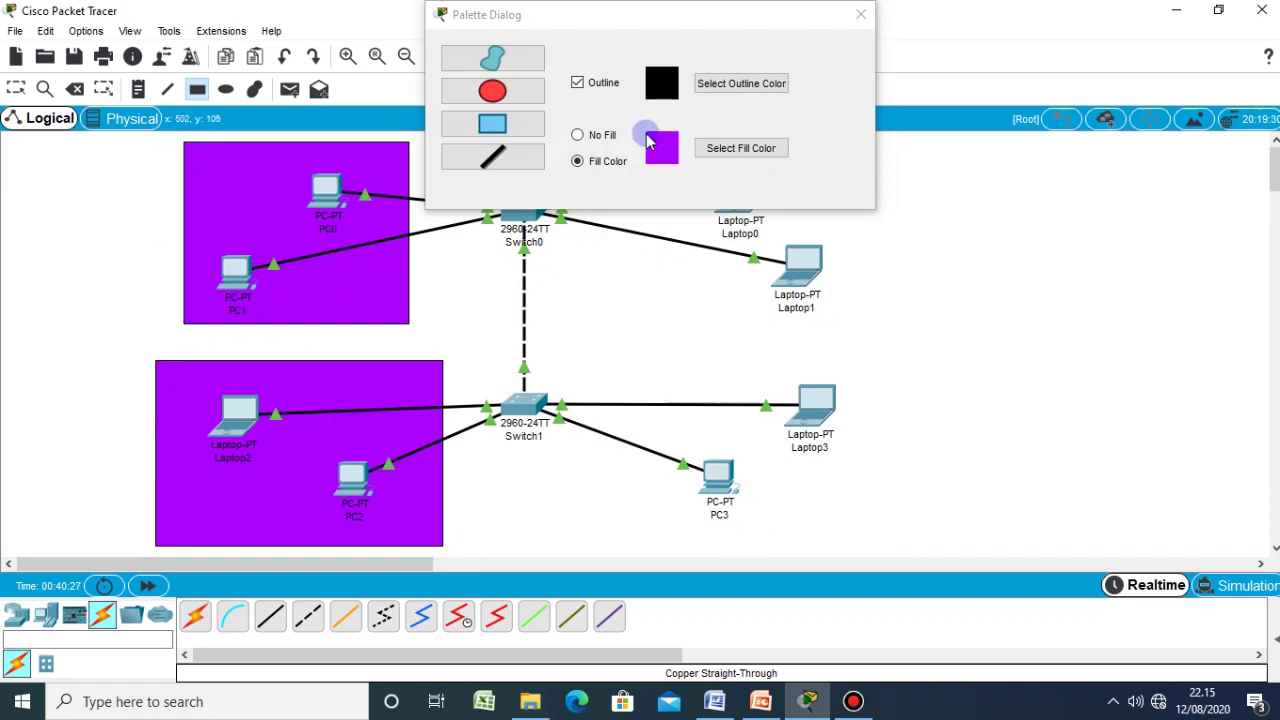
- Draw cyan-filled rectangles around Laptop0 and Laptop1 and around Laptop3 and PC3, and return to the Select tool
{"action": "left_click", "coordinate": [728, 149]}
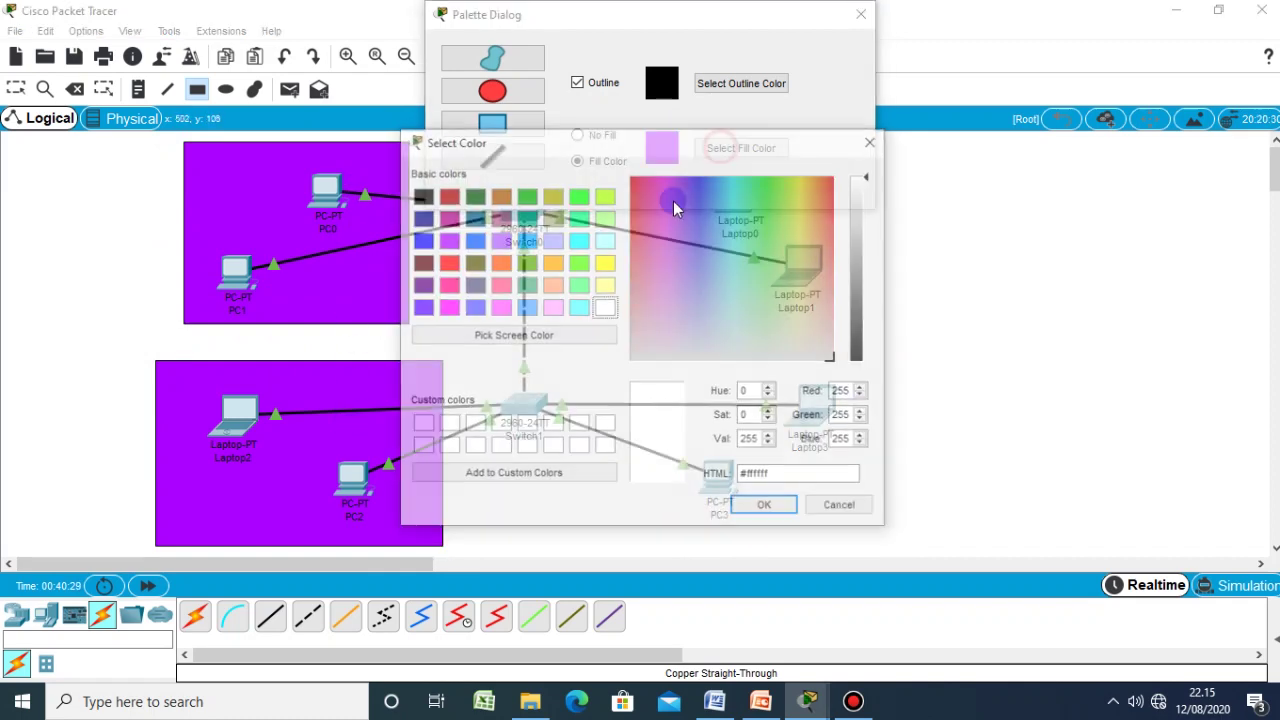
{"action": "left_click", "coordinate": [576, 240]}
{"action": "left_click", "coordinate": [760, 503]}
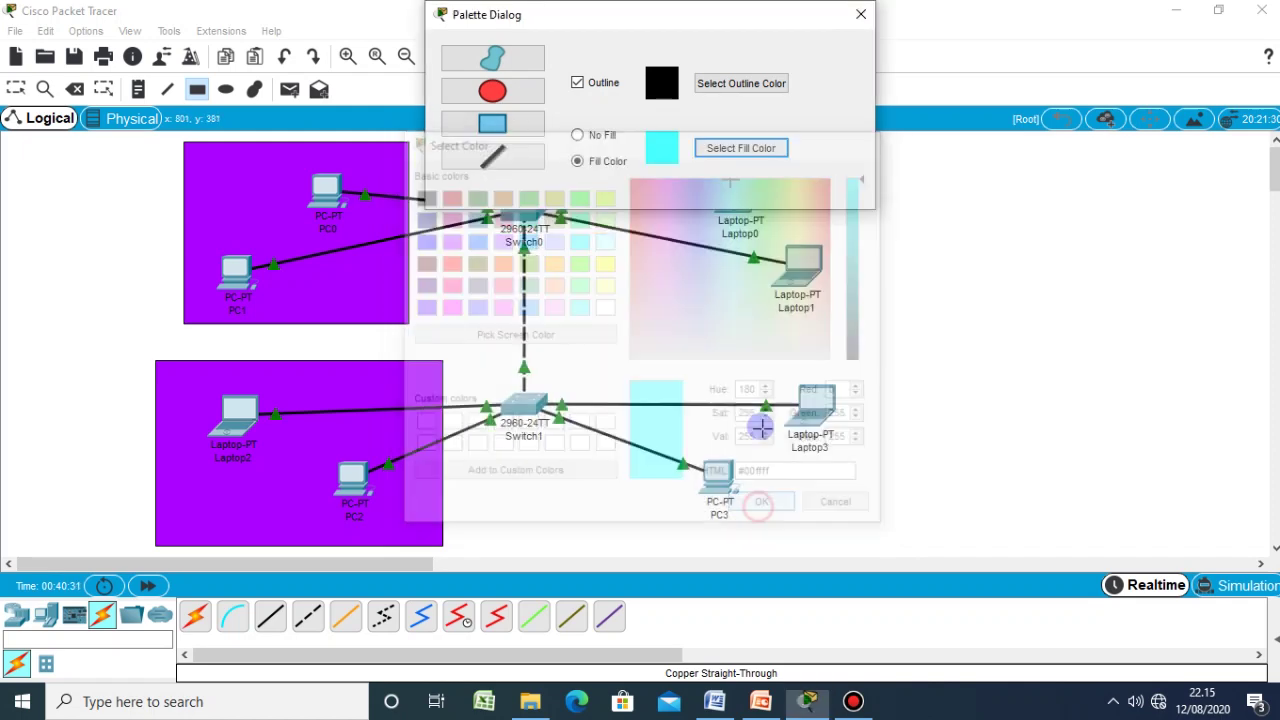
{"action": "left_click", "coordinate": [861, 14]}
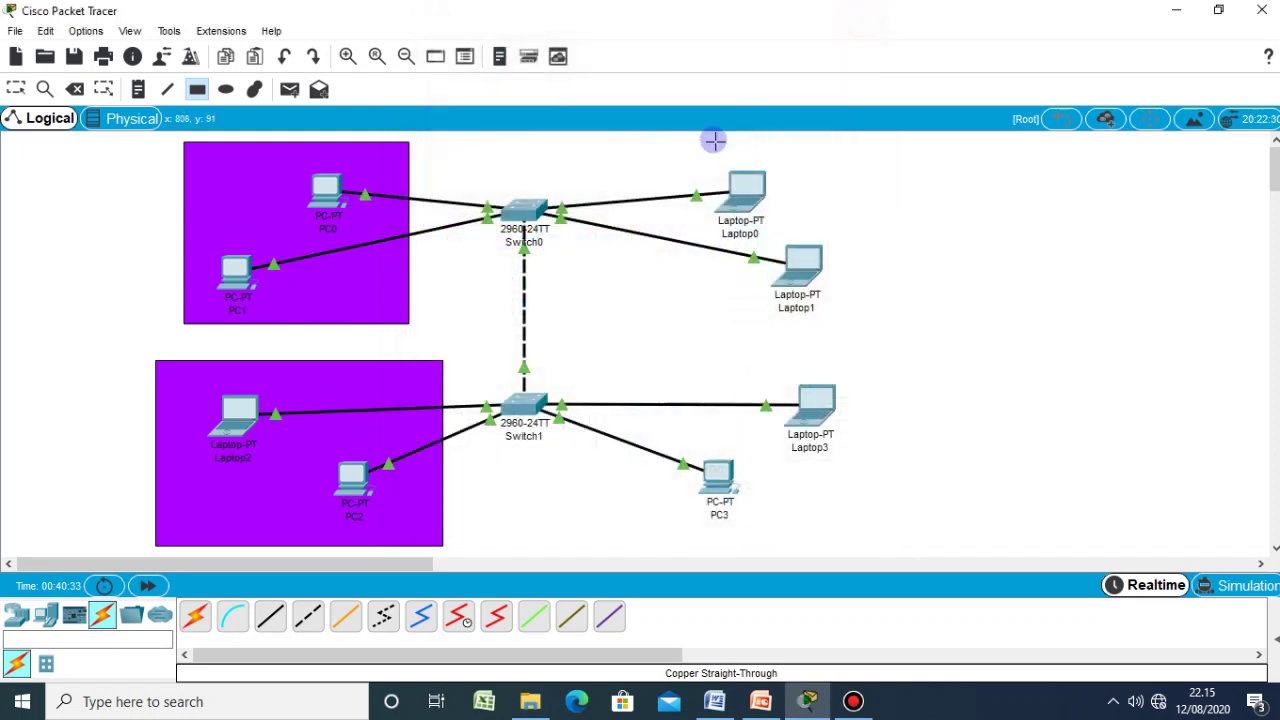
{"action": "left_click_drag", "start_coordinate": [642, 139], "coordinate": [854, 333]}
{"action": "left_click_drag", "start_coordinate": [654, 364], "coordinate": [892, 552]}
{"action": "left_click", "coordinate": [16, 89]}
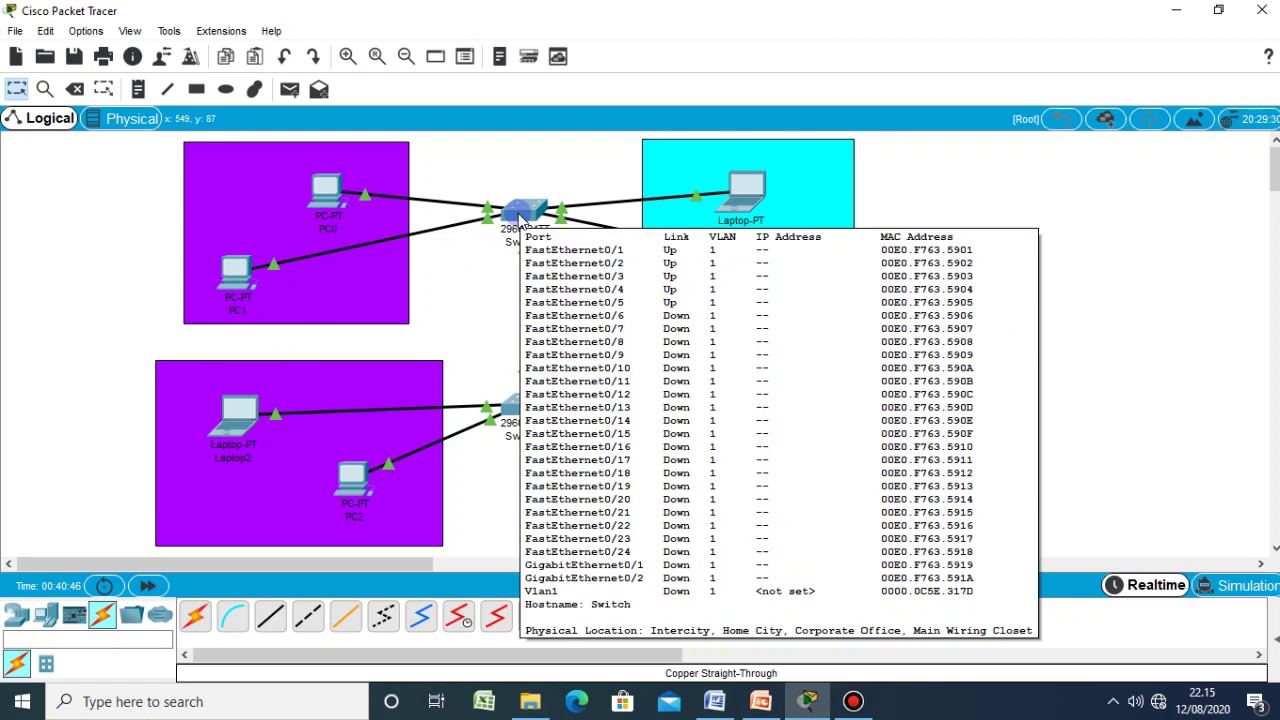
- Open Switch0's command line and enter global configuration mode with the commands en and conf t
{"action": "left_click", "coordinate": [519, 218]}
{"action": "left_click", "coordinate": [513, 415]}
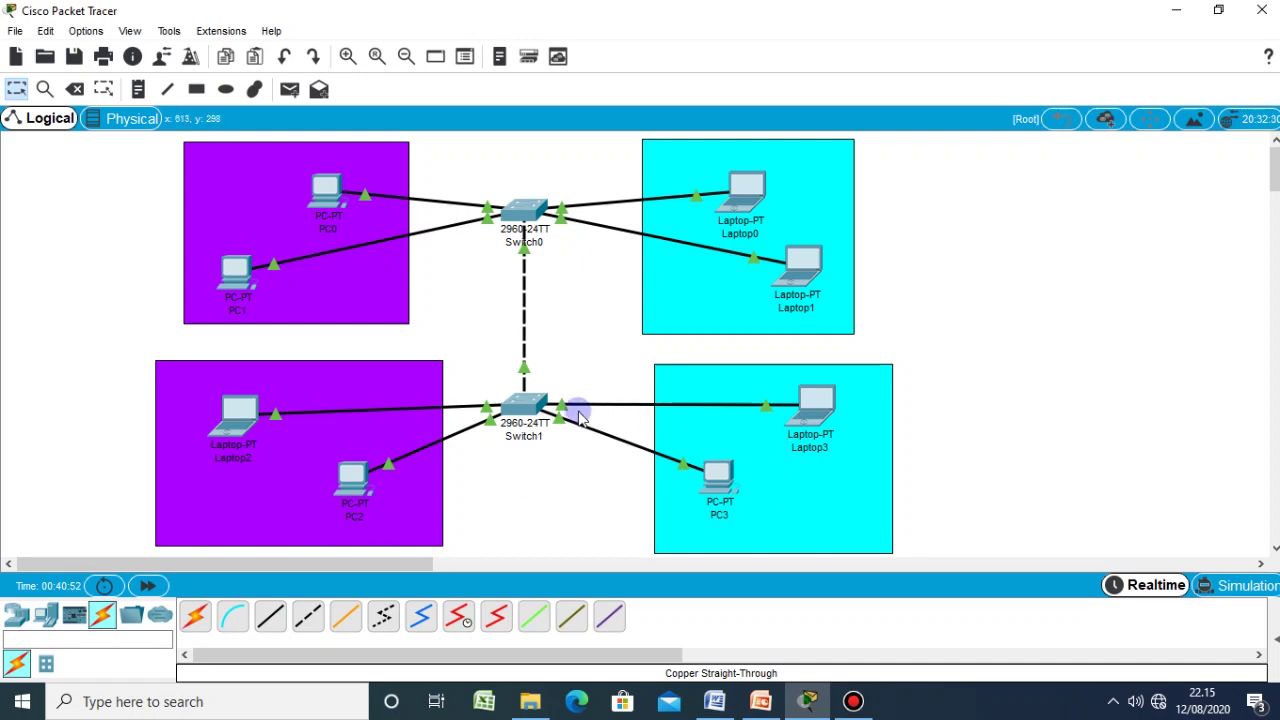
{"action": "left_click", "coordinate": [528, 213]}
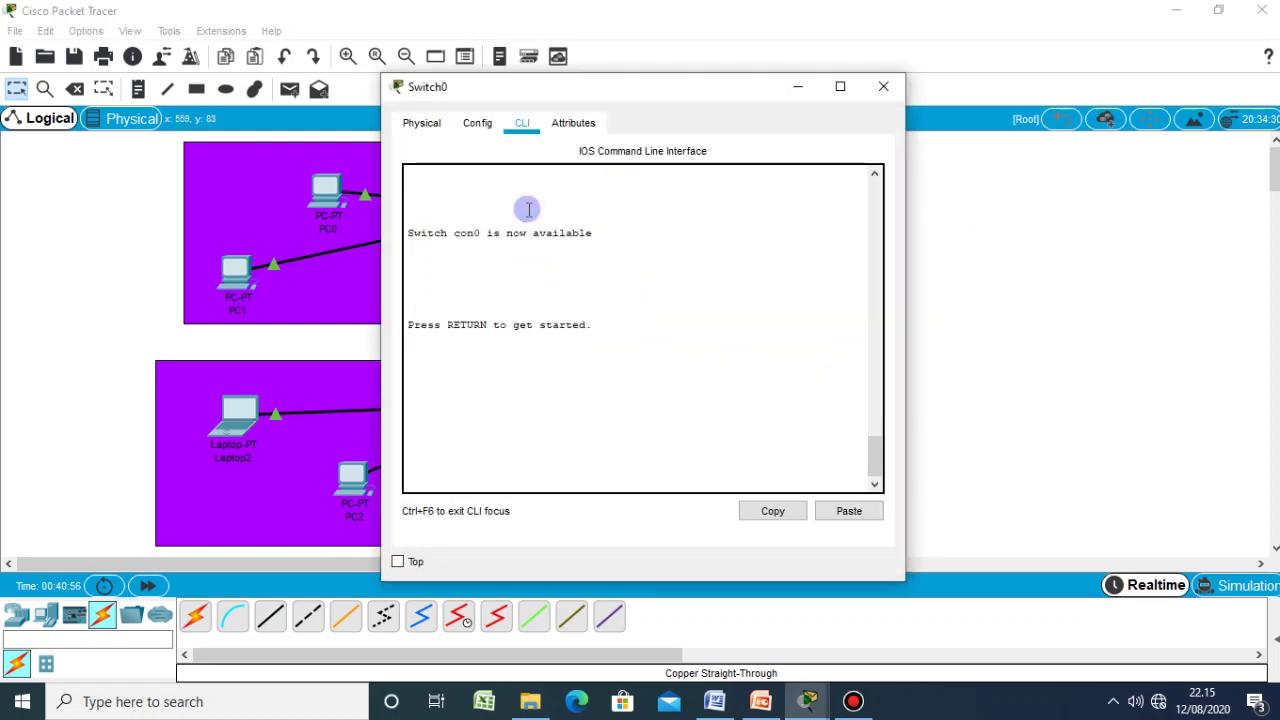
{"action": "key", "text": "Return"}
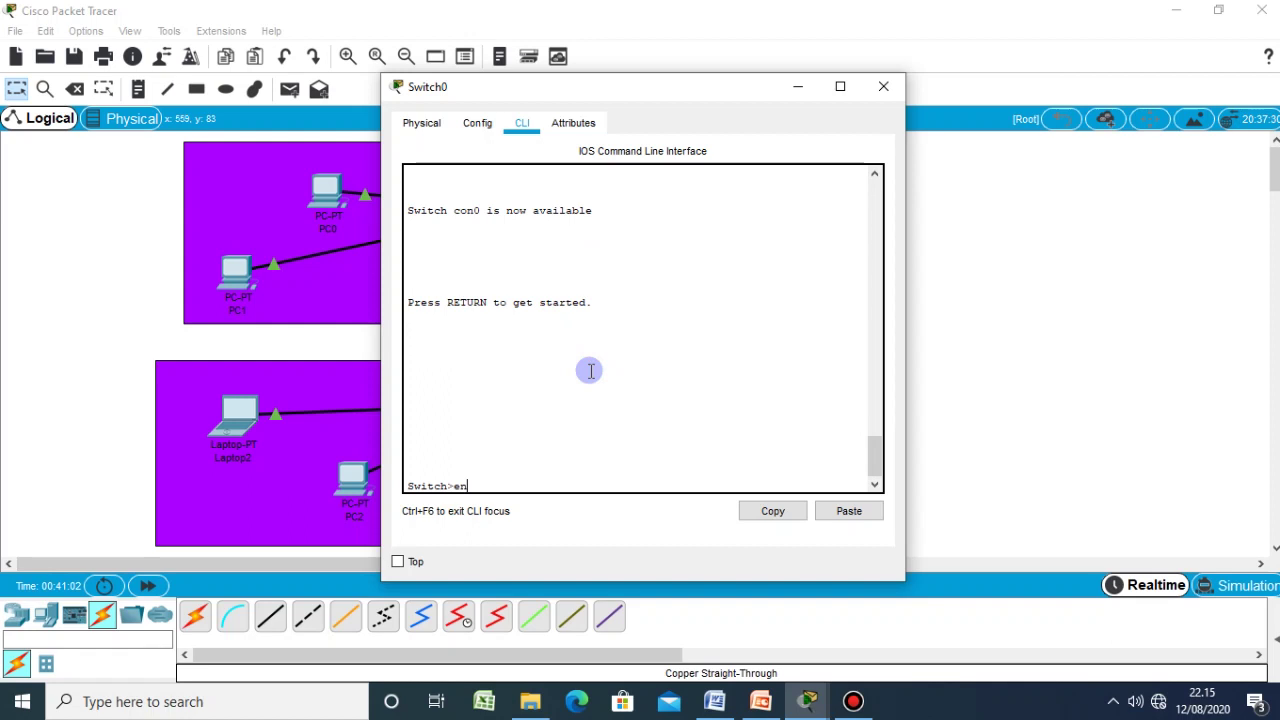
{"action": "type", "text": "en"}
{"action": "key", "text": "Return"}
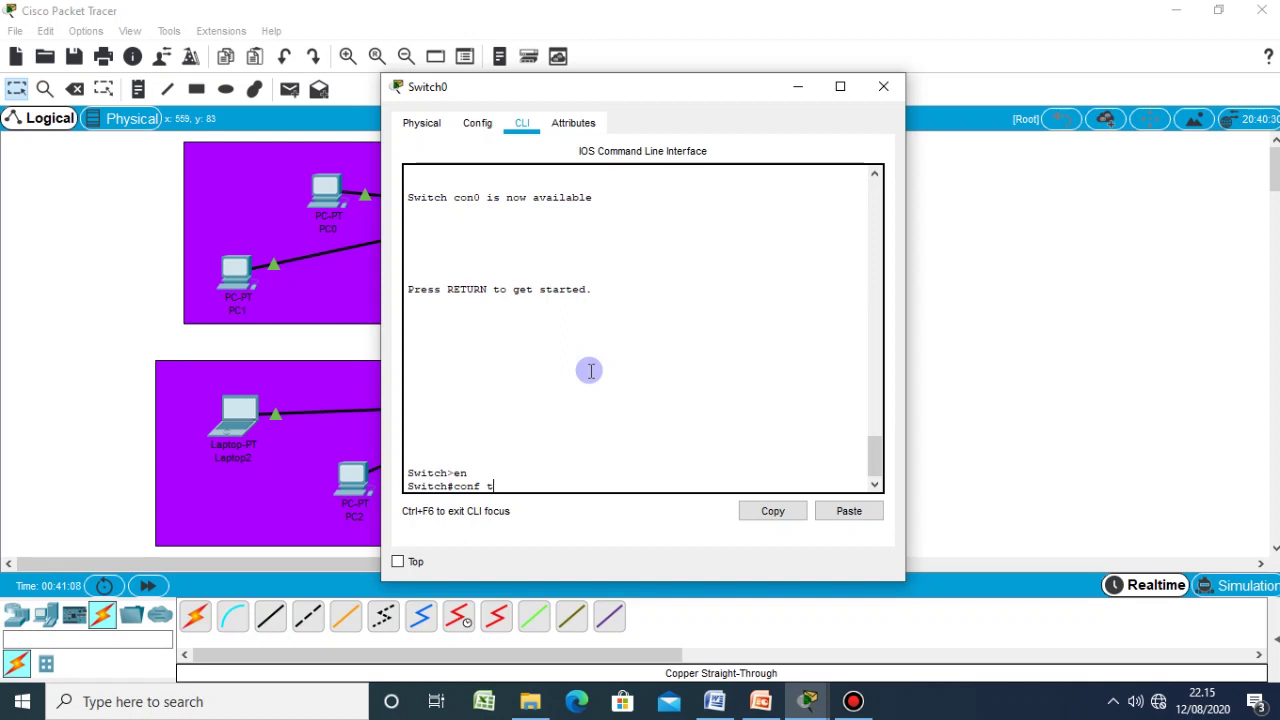
{"action": "key", "text": "Return"}
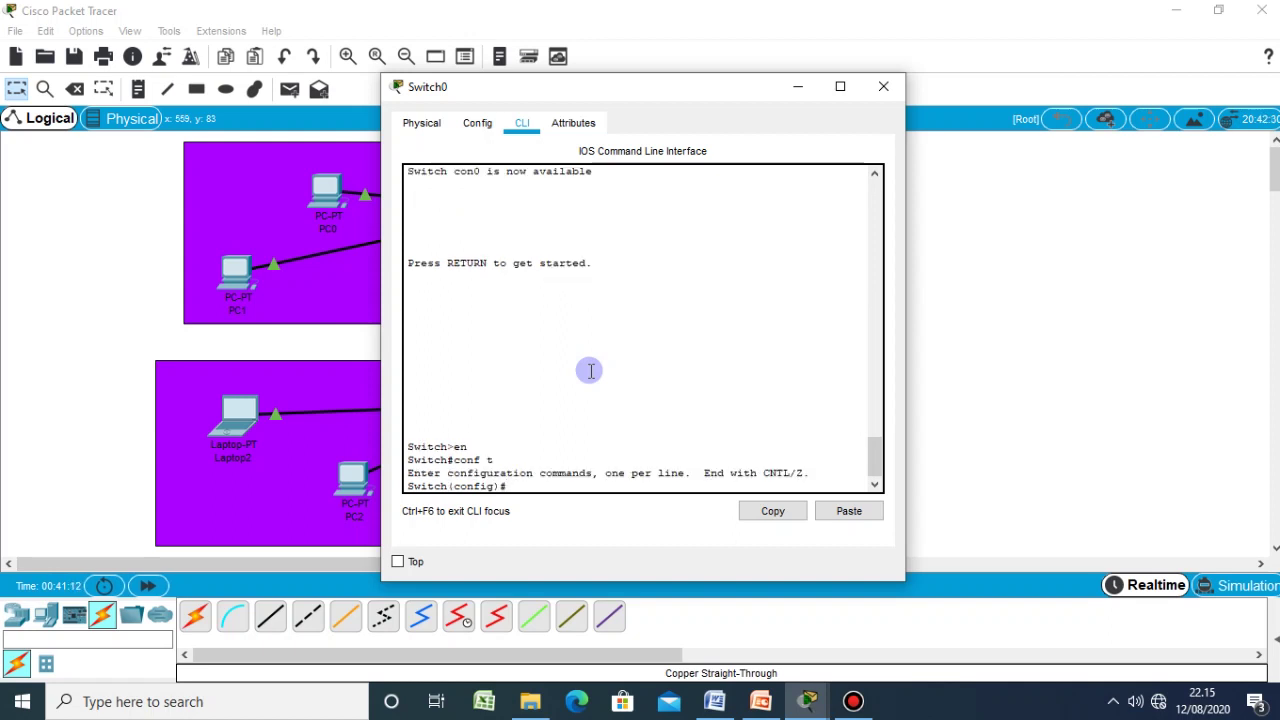
- Switch to PowerPoint and show slide 5, which lists the commands for creating the VLANs on Switch 1
{"action": "left_click", "coordinate": [760, 701]}
{"action": "scroll", "coordinate": [100, 370], "scroll_direction": "up", "scroll_amount": 2}
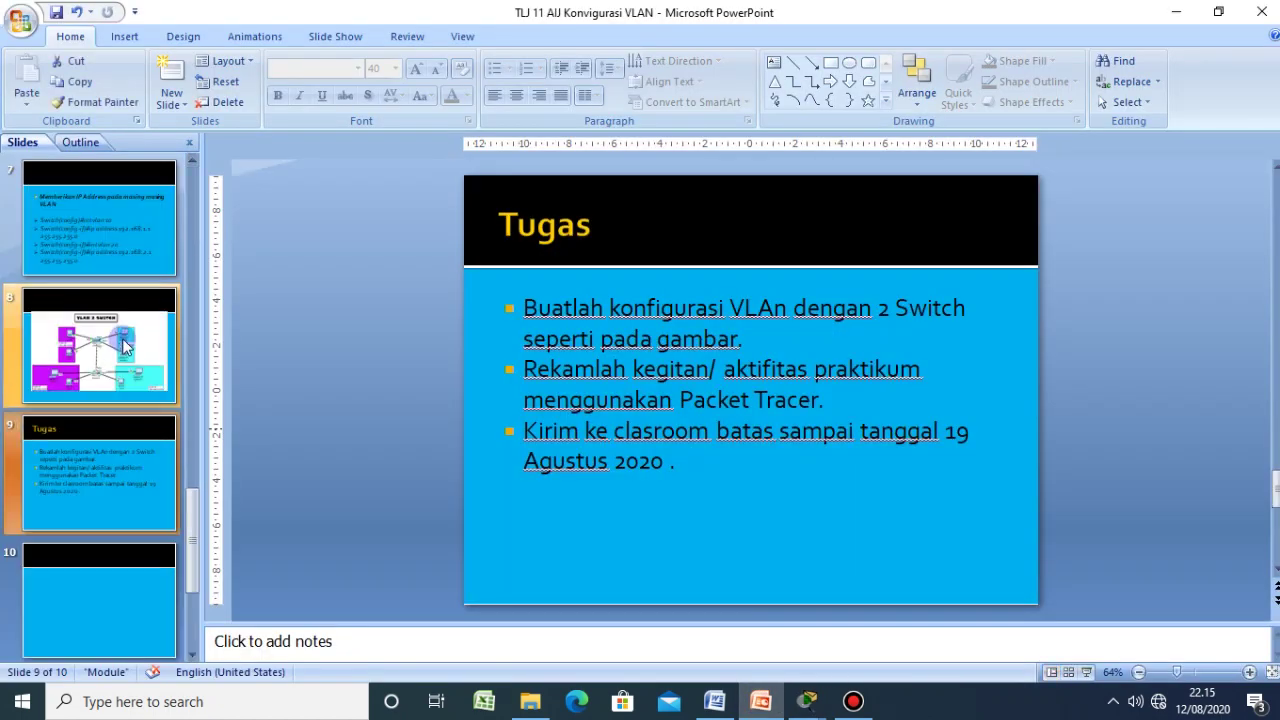
{"action": "scroll", "coordinate": [122, 347], "scroll_direction": "up", "scroll_amount": 5}
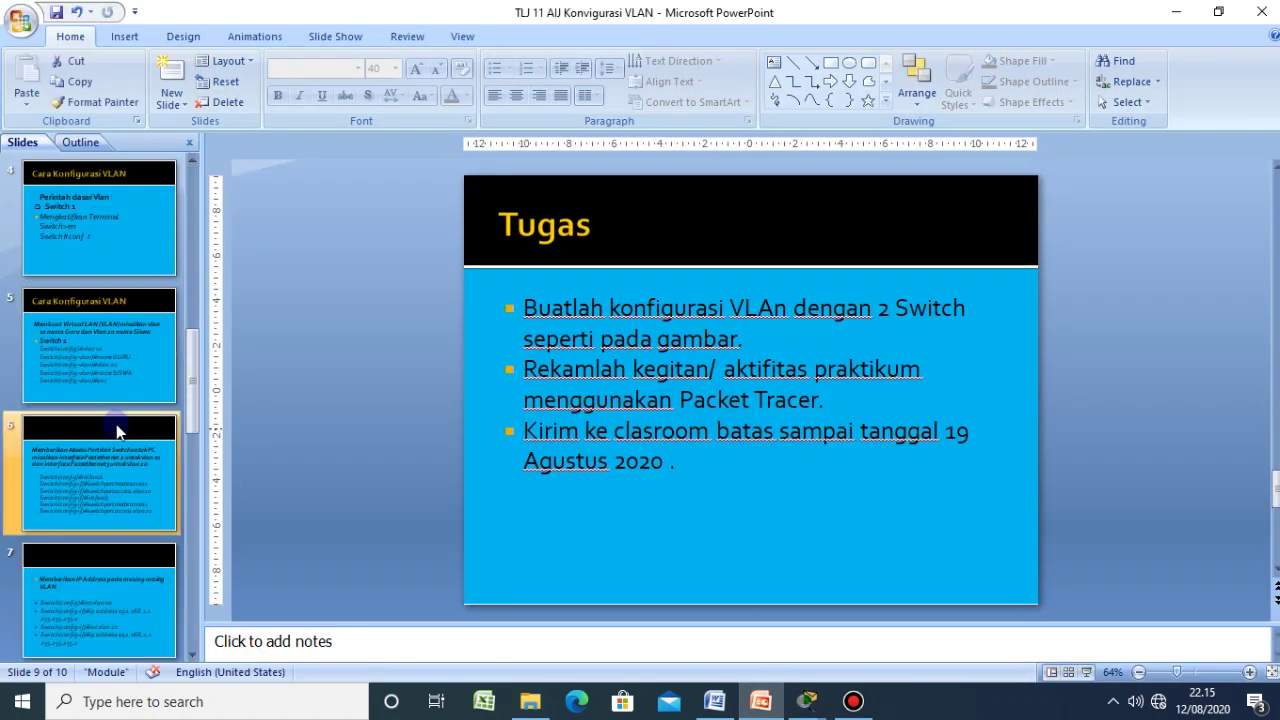
{"action": "left_click", "coordinate": [119, 357]}
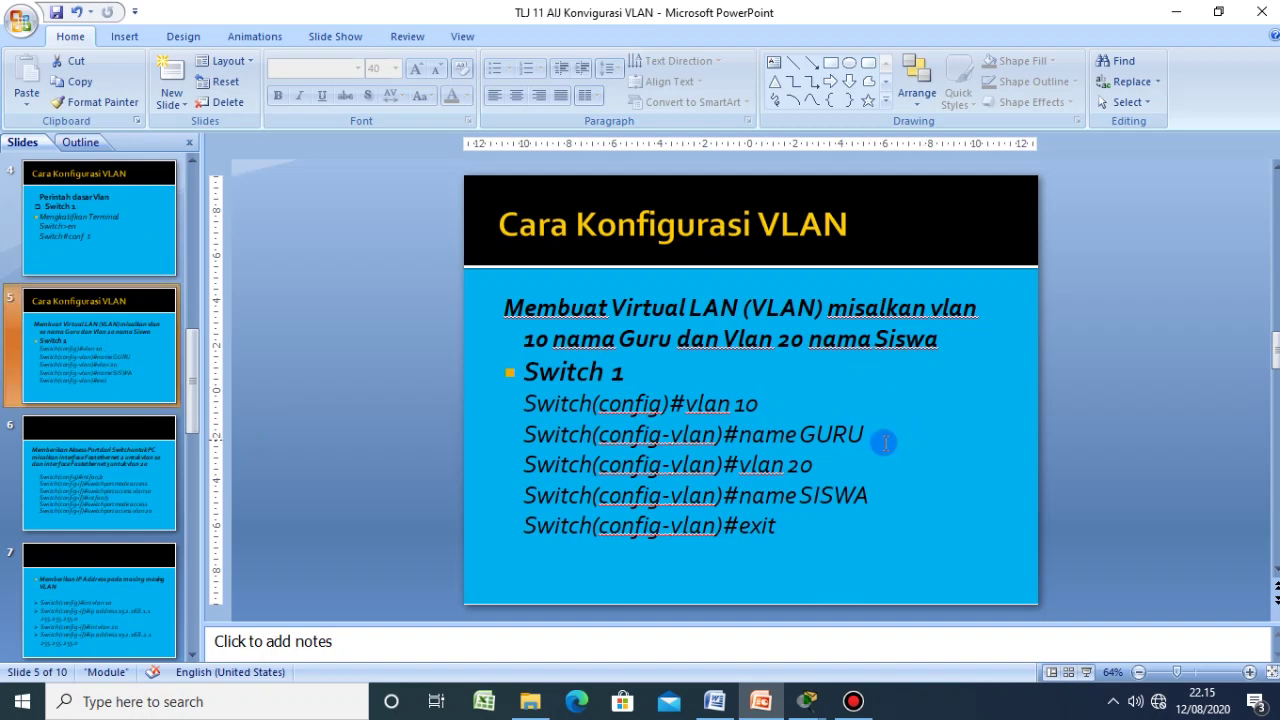
- Return to Switch0's command line in Packet Tracer and create VLAN 10 with the name GURU
{"action": "mouse_move", "coordinate": [810, 705]}
{"action": "left_click", "coordinate": [849, 596]}
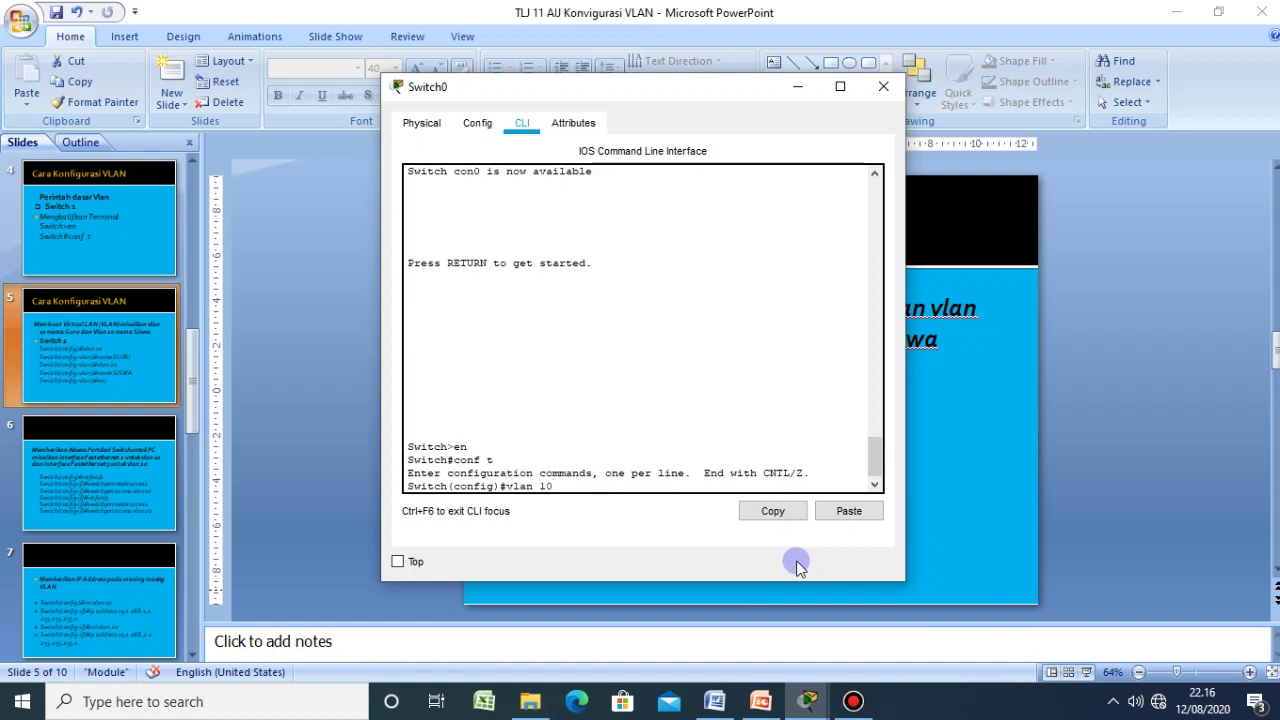
{"action": "key", "text": "Return"}
{"action": "type", "text": "nam"}
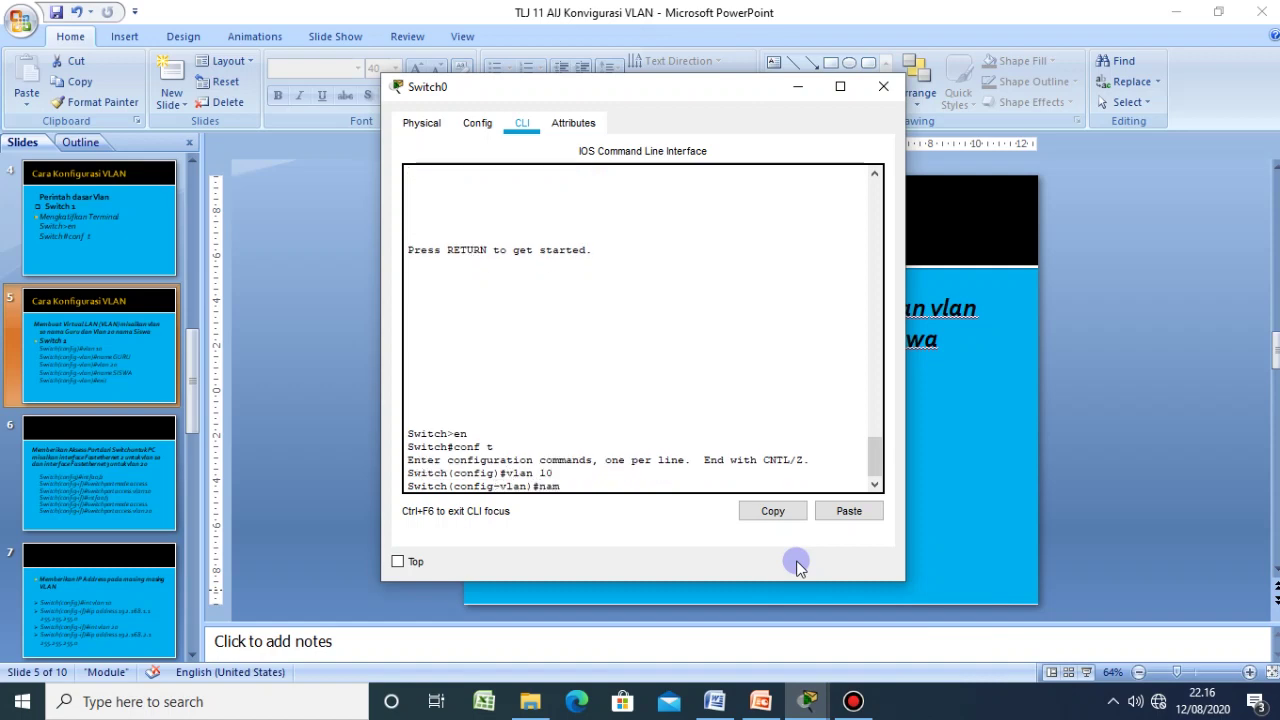
{"action": "type", "text": "e GURU"}
{"action": "key", "text": "Return"}
- Create VLAN 20 with the name SISWA on Switch0 and leave VLAN configuration mode with ex
{"action": "type", "text": "V"}
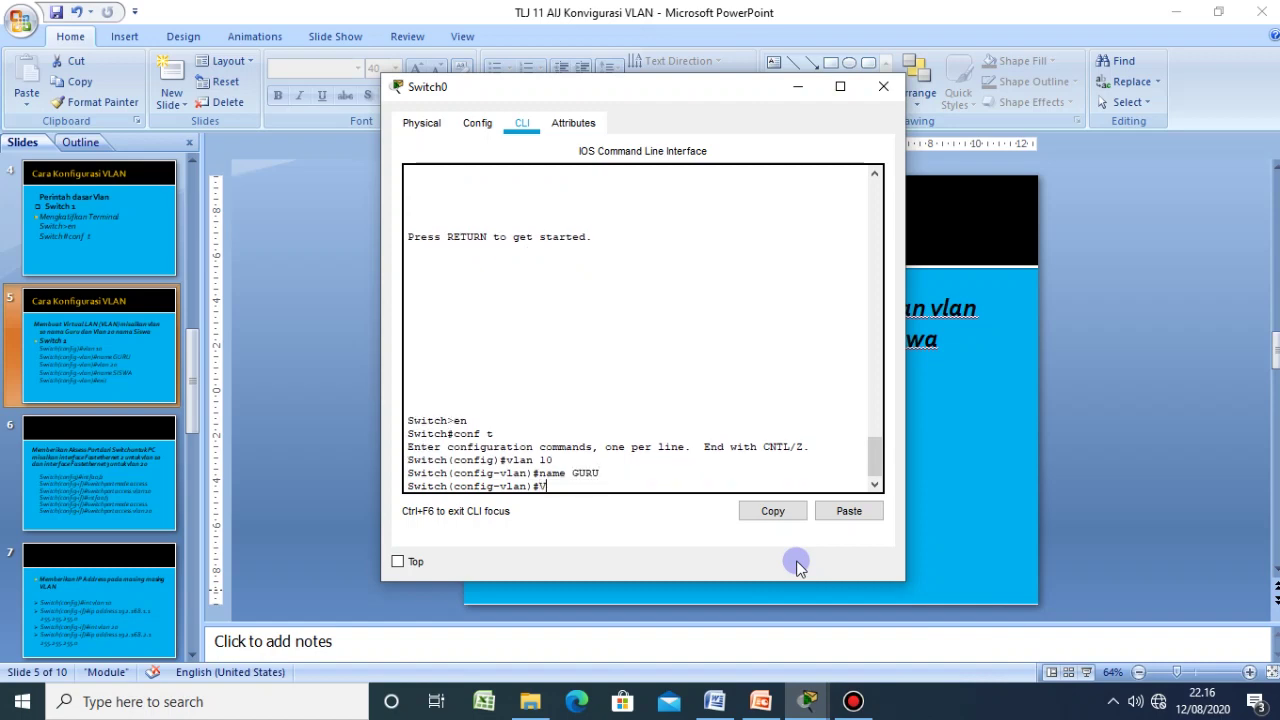
{"action": "type", "text": "la"}
{"action": "key", "text": "BackSpace"}
{"action": "key", "text": "BackSpace"}
{"action": "key", "text": "BackSpace"}
{"action": "type", "text": "vlan 20"}
{"action": "key", "text": "Return"}
{"action": "type", "text": "name SISWA"}
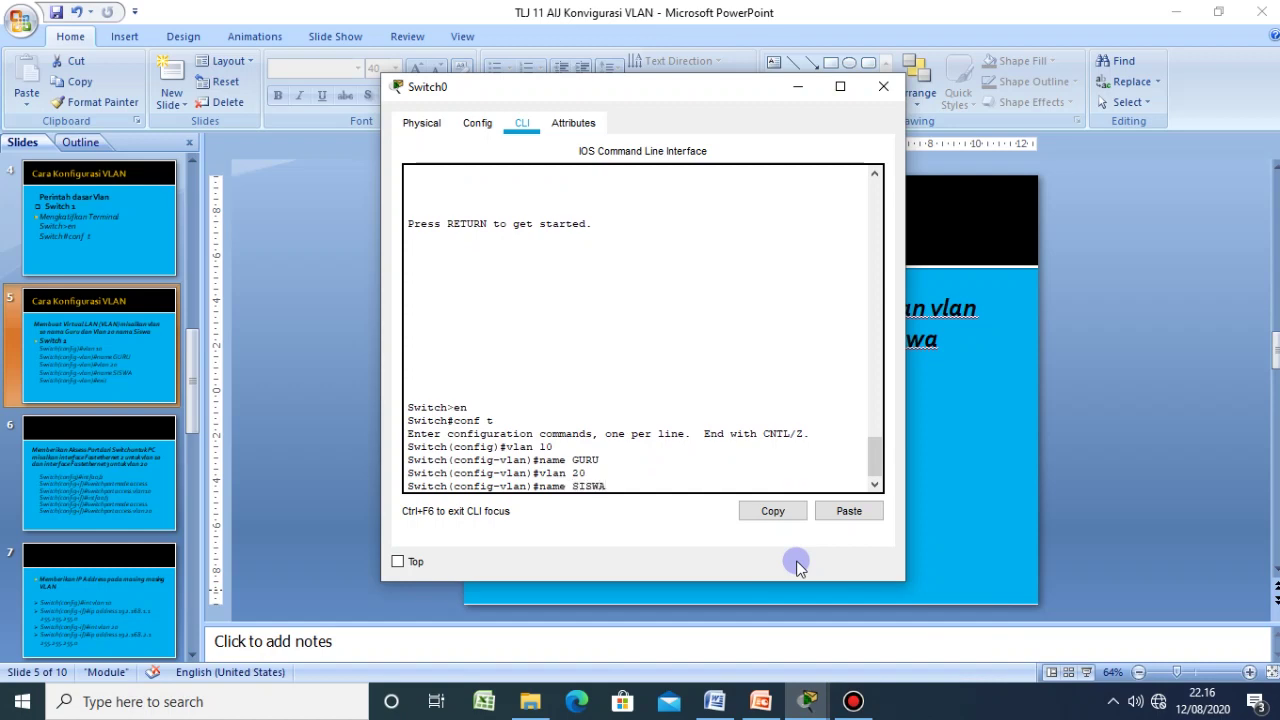
{"action": "key", "text": "Return"}
{"action": "type", "text": "ex"}
{"action": "key", "text": "Return"}
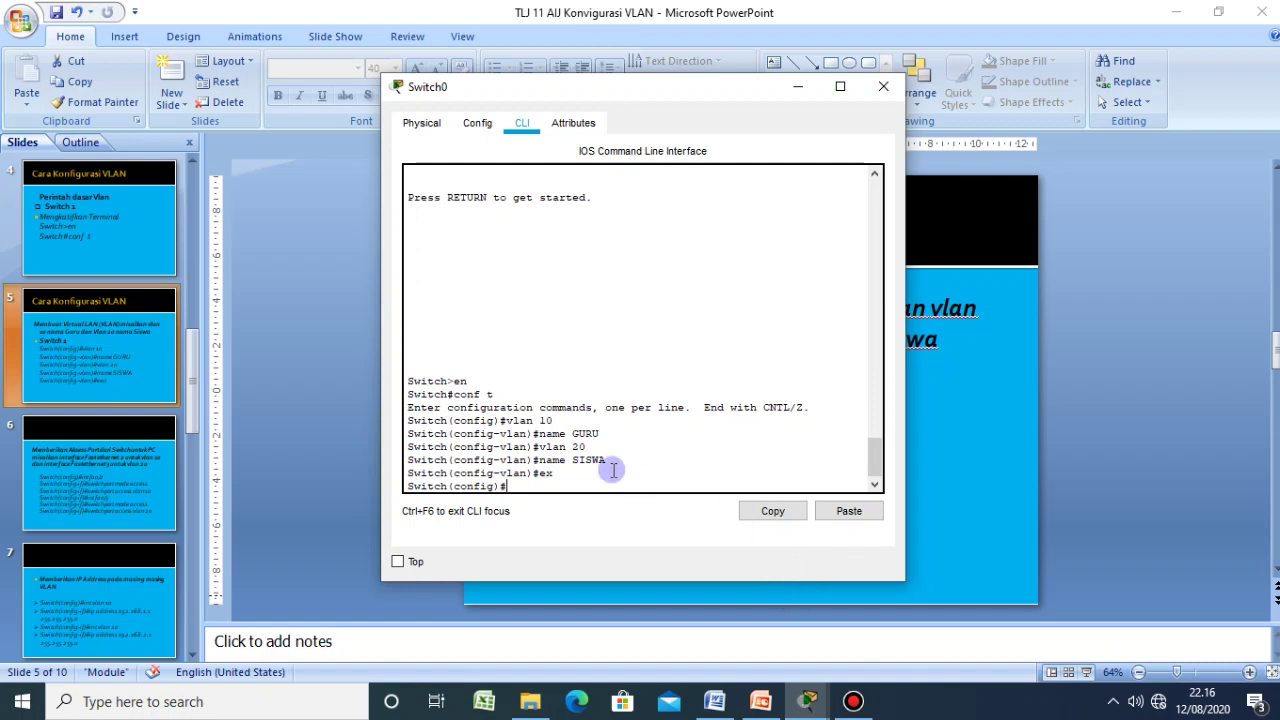
- Show the access-port commands on slide 6 in PowerPoint and write int fa0/1 at Switch0's prompt without running it
{"action": "left_click", "coordinate": [246, 497]}
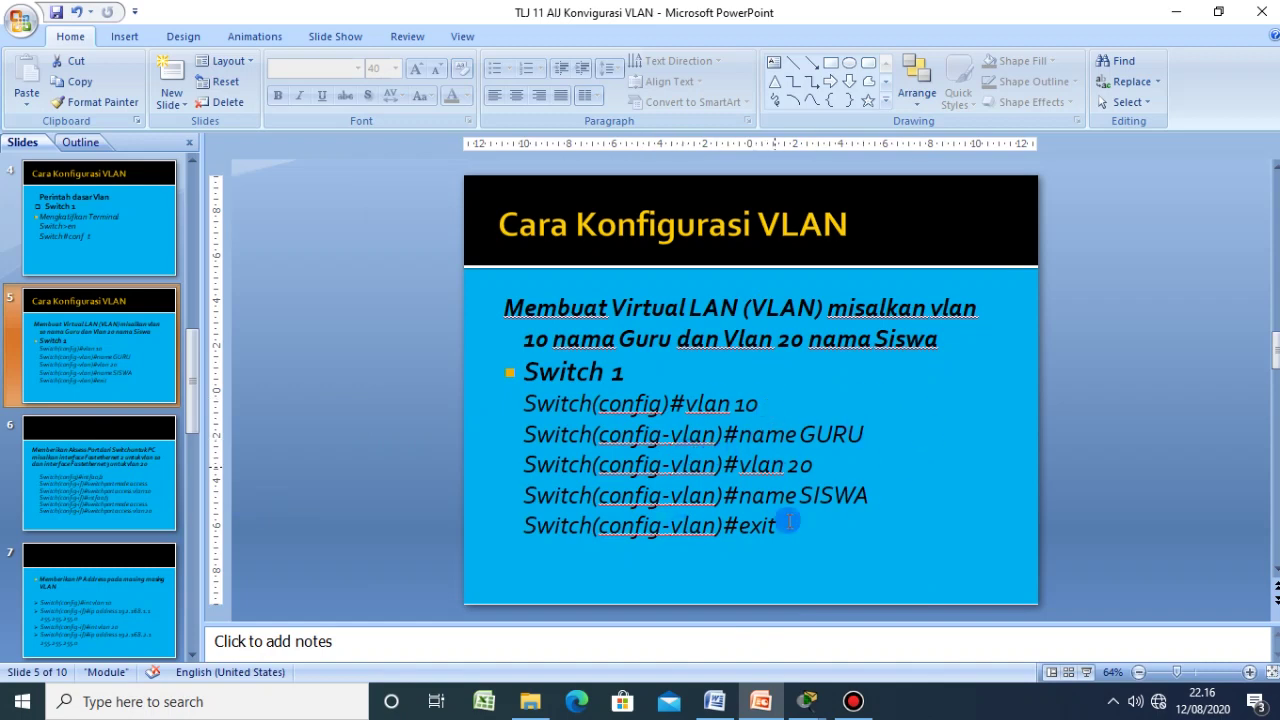
{"action": "left_click", "coordinate": [105, 465]}
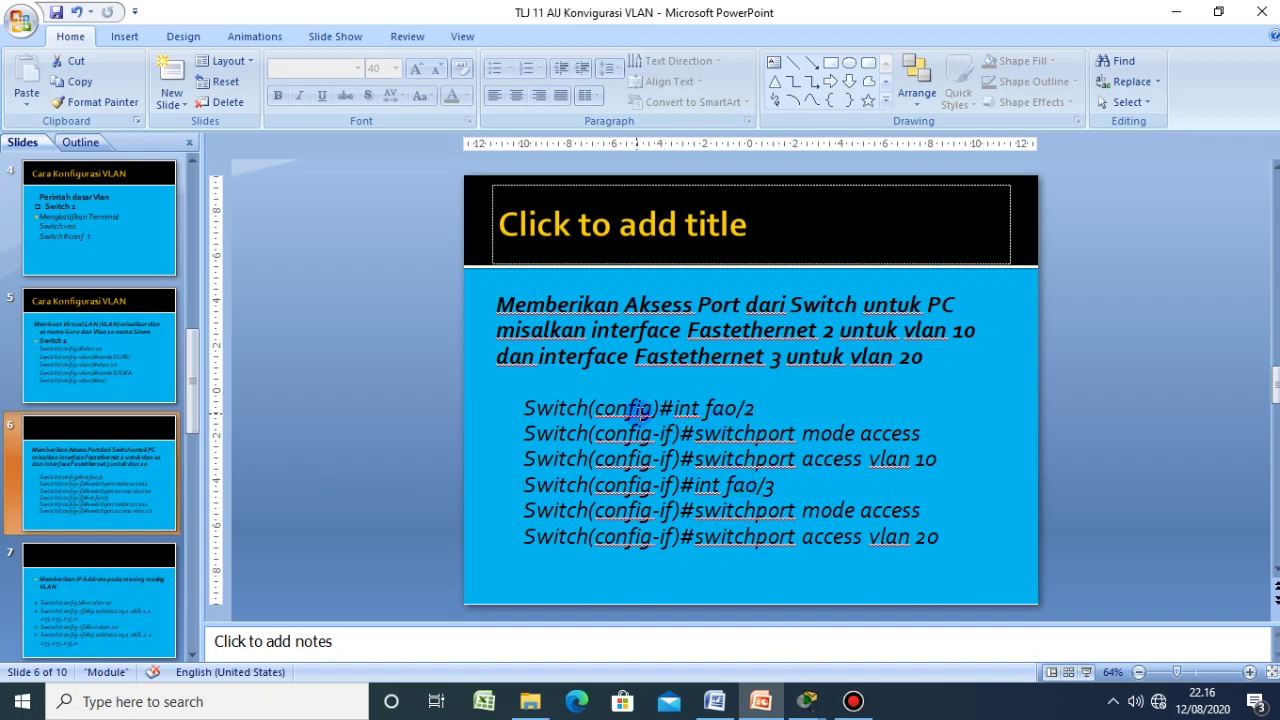
{"action": "mouse_move", "coordinate": [806, 700]}
{"action": "left_click", "coordinate": [870, 606]}
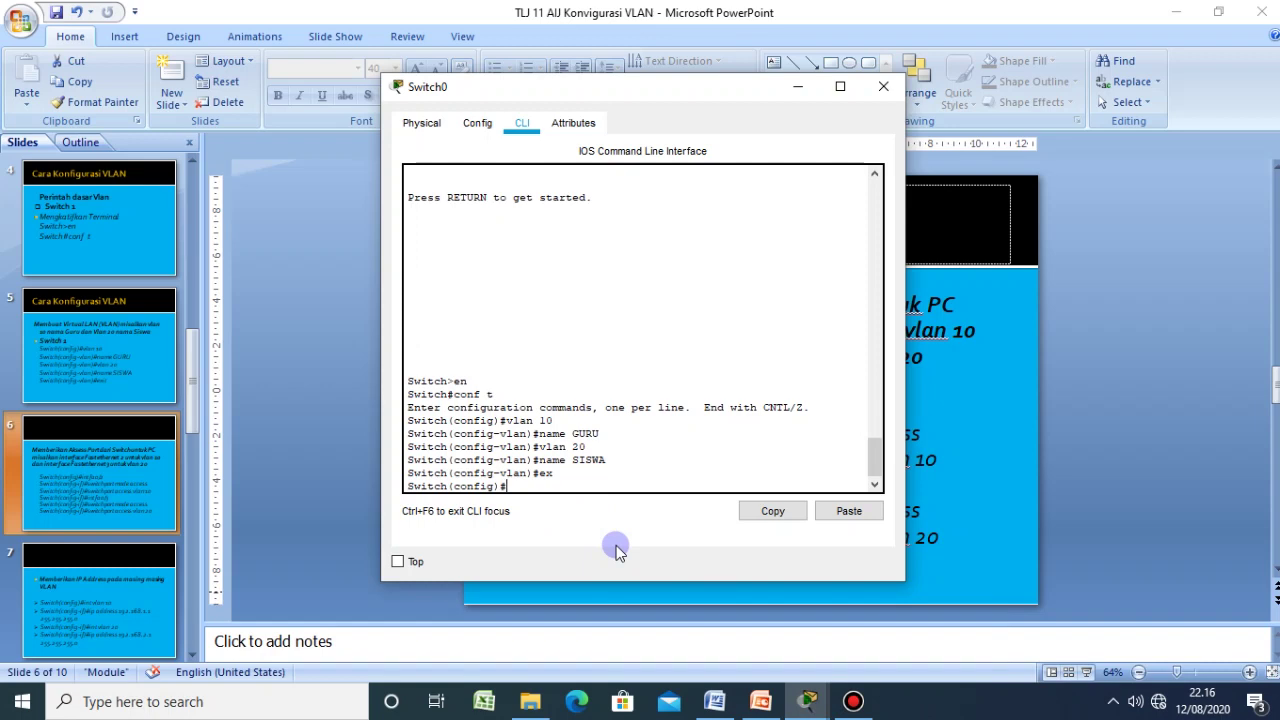
{"action": "type", "text": "int fa0/1"}
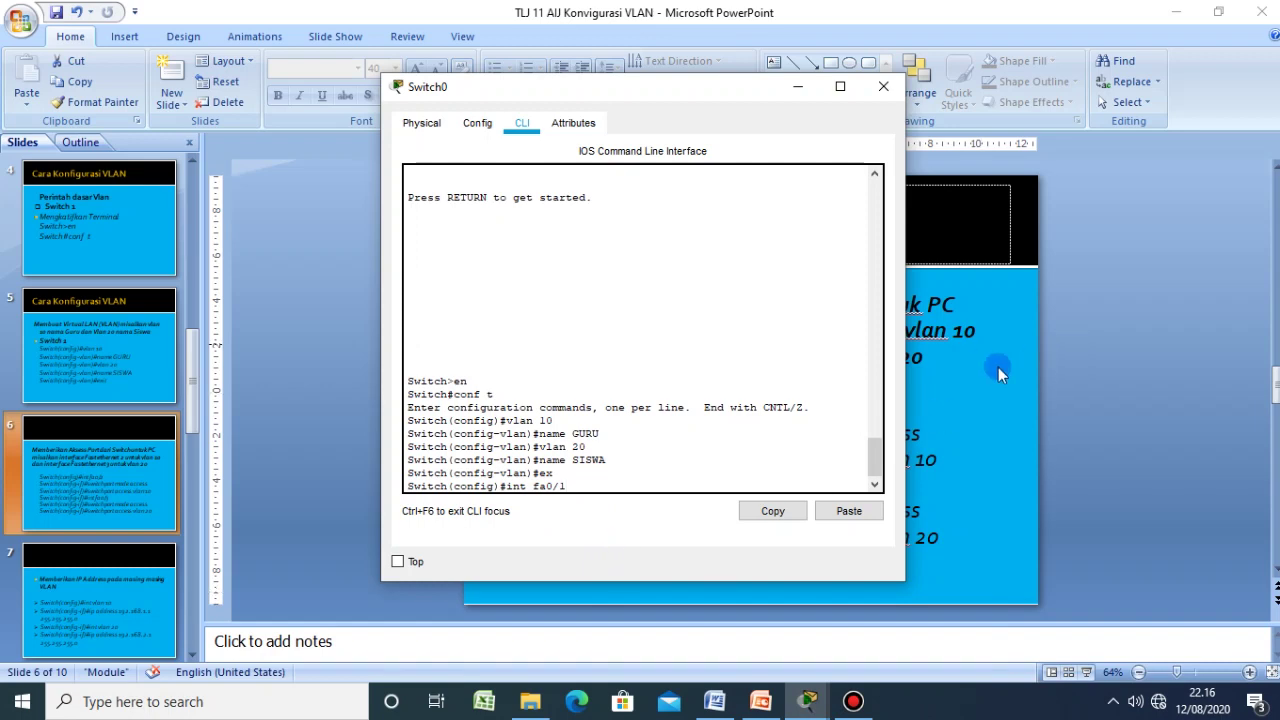
- Check PC0's switch port in the Packet Tracer topology and change the pending Switch0 command to int fa0/2
{"action": "mouse_move", "coordinate": [807, 700]}
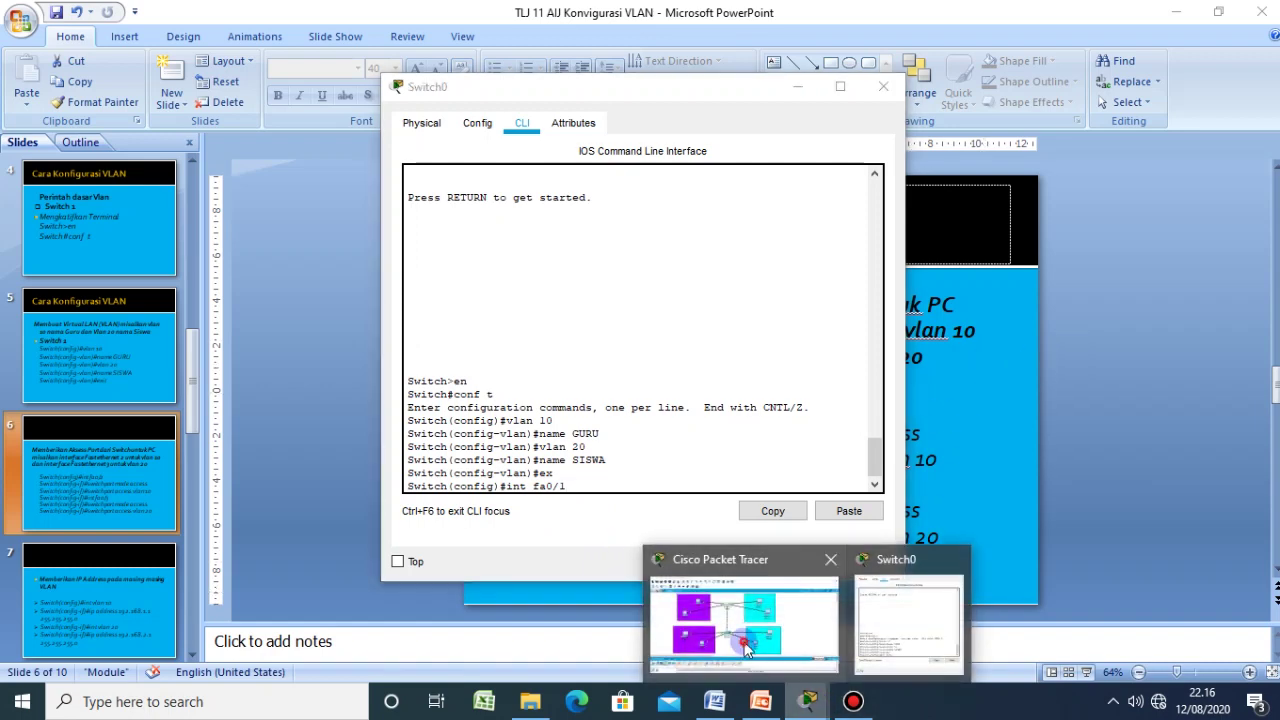
{"action": "left_click", "coordinate": [740, 640]}
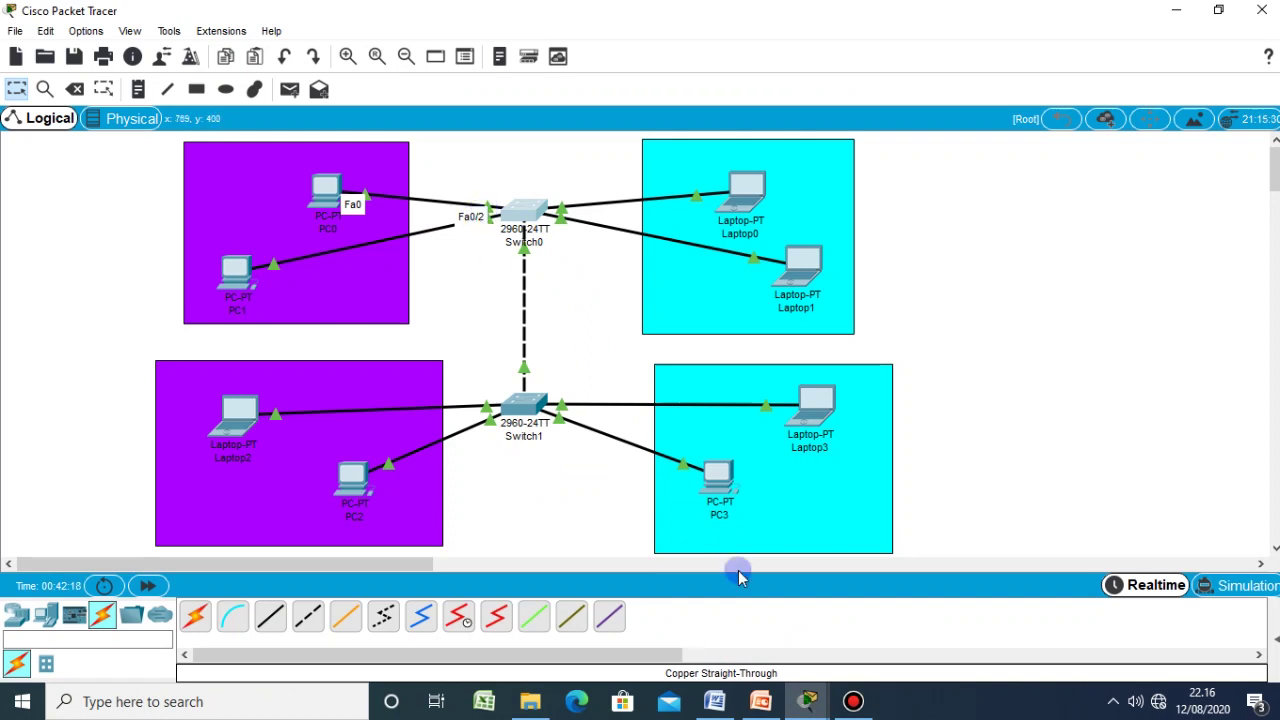
{"action": "mouse_move", "coordinate": [807, 700]}
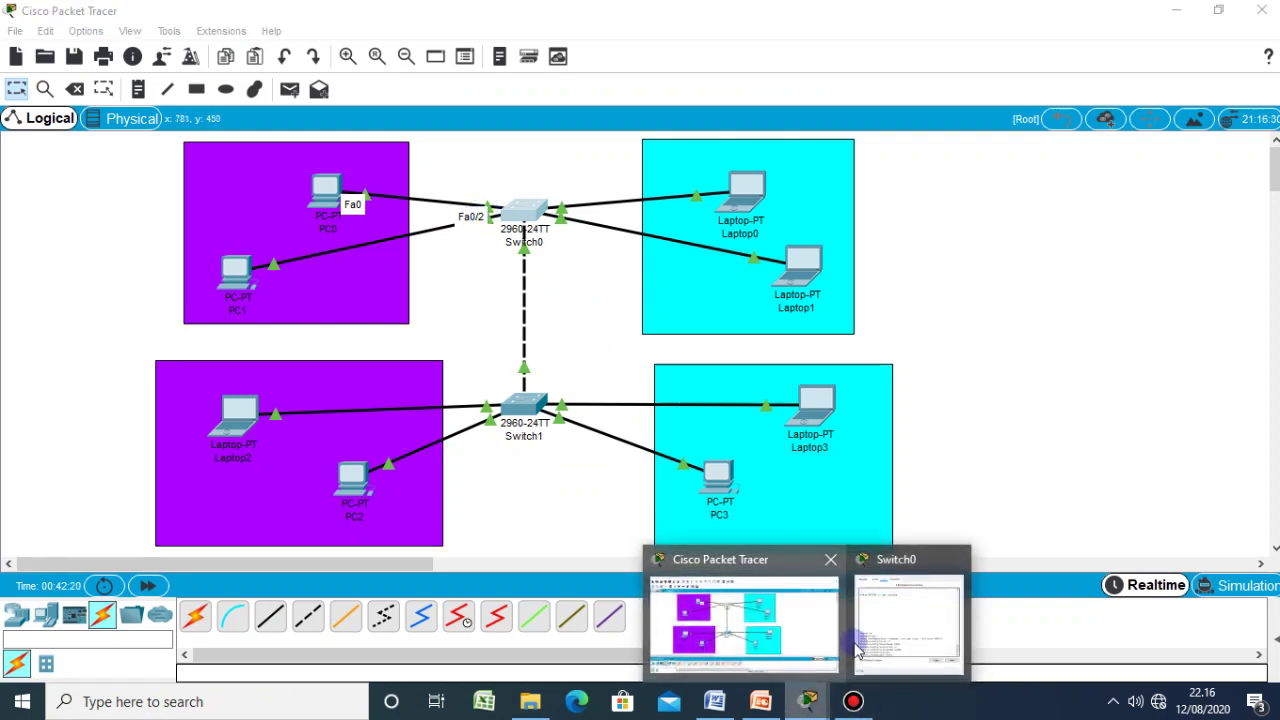
{"action": "left_click", "coordinate": [872, 632]}
{"action": "key", "text": "BackSpace"}
{"action": "type", "text": "2"}
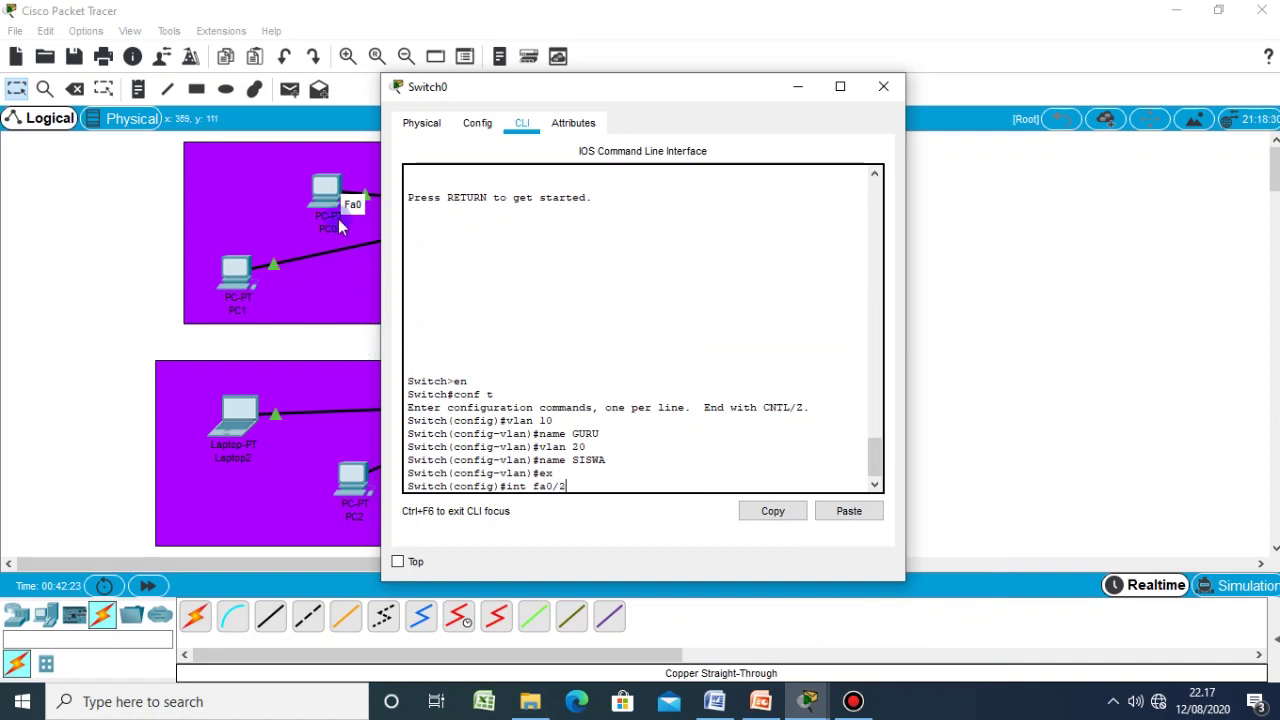
- Recheck the port label on the link between PC0 and Switch0, and run int fa0/2 on Switch0
{"action": "left_click", "coordinate": [272, 215]}
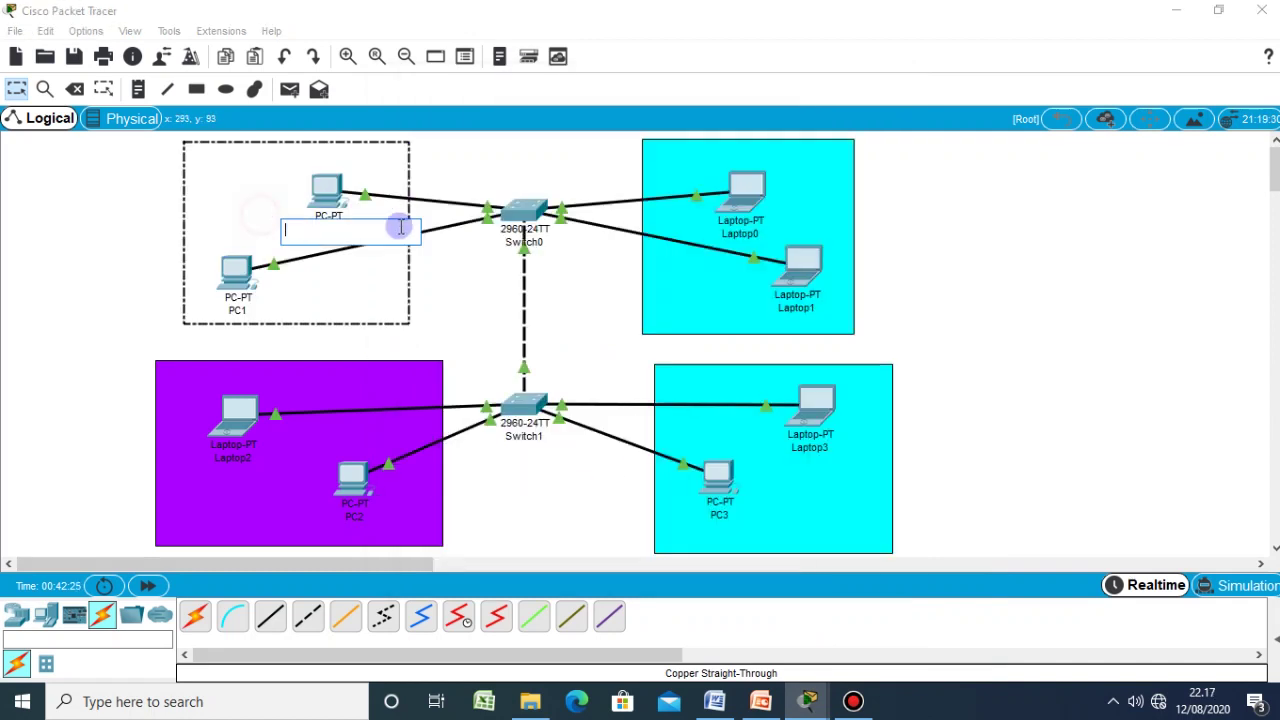
{"action": "left_click", "coordinate": [482, 262]}
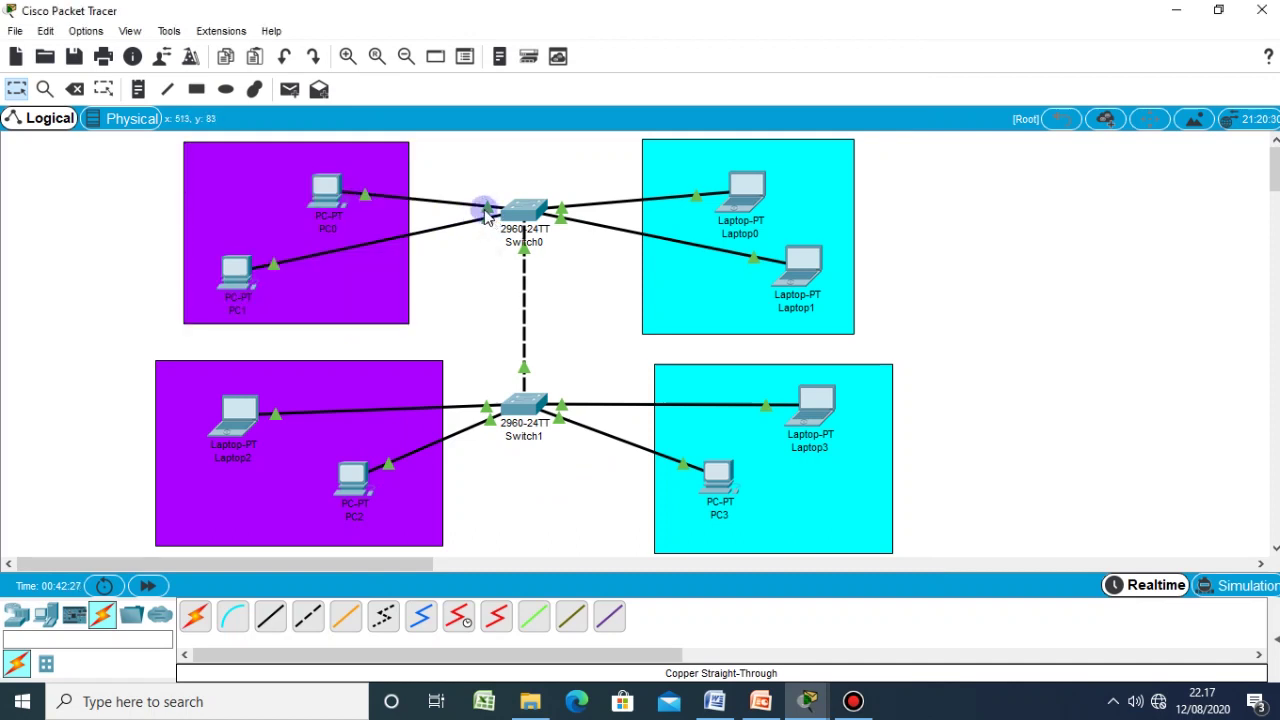
{"action": "mouse_move", "coordinate": [485, 211]}
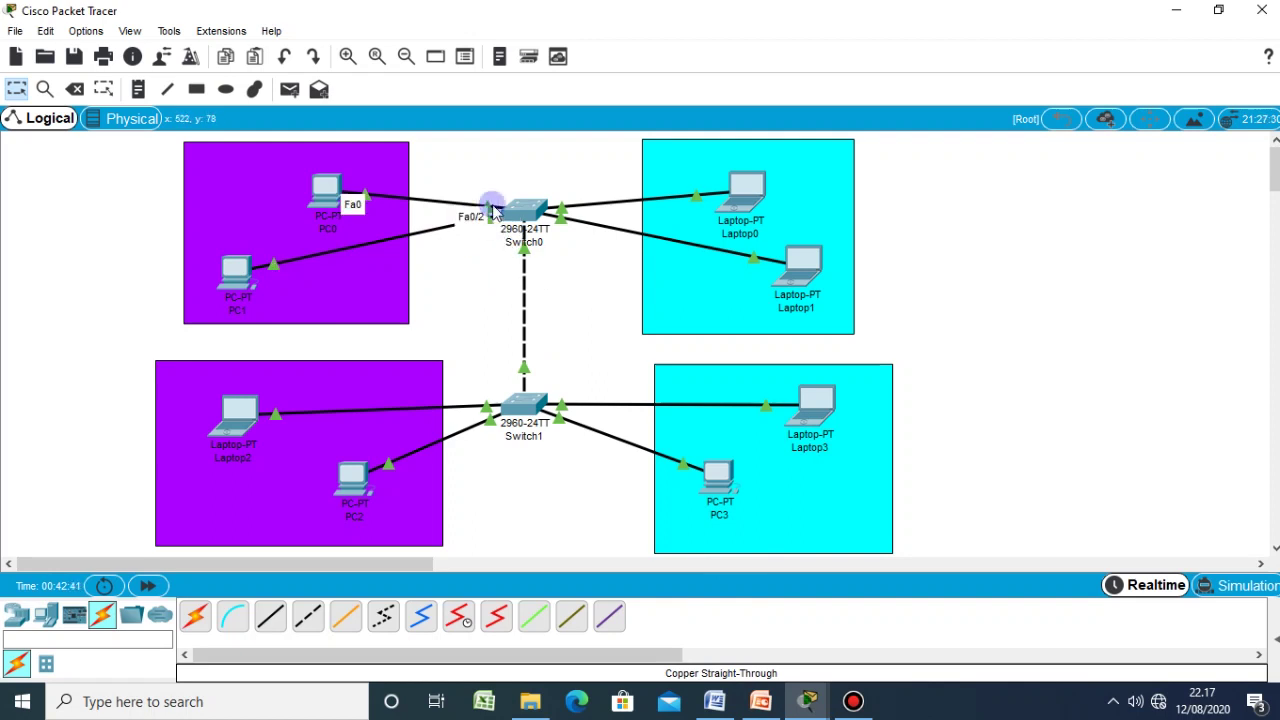
{"action": "mouse_move", "coordinate": [808, 701]}
{"action": "left_click", "coordinate": [864, 650]}
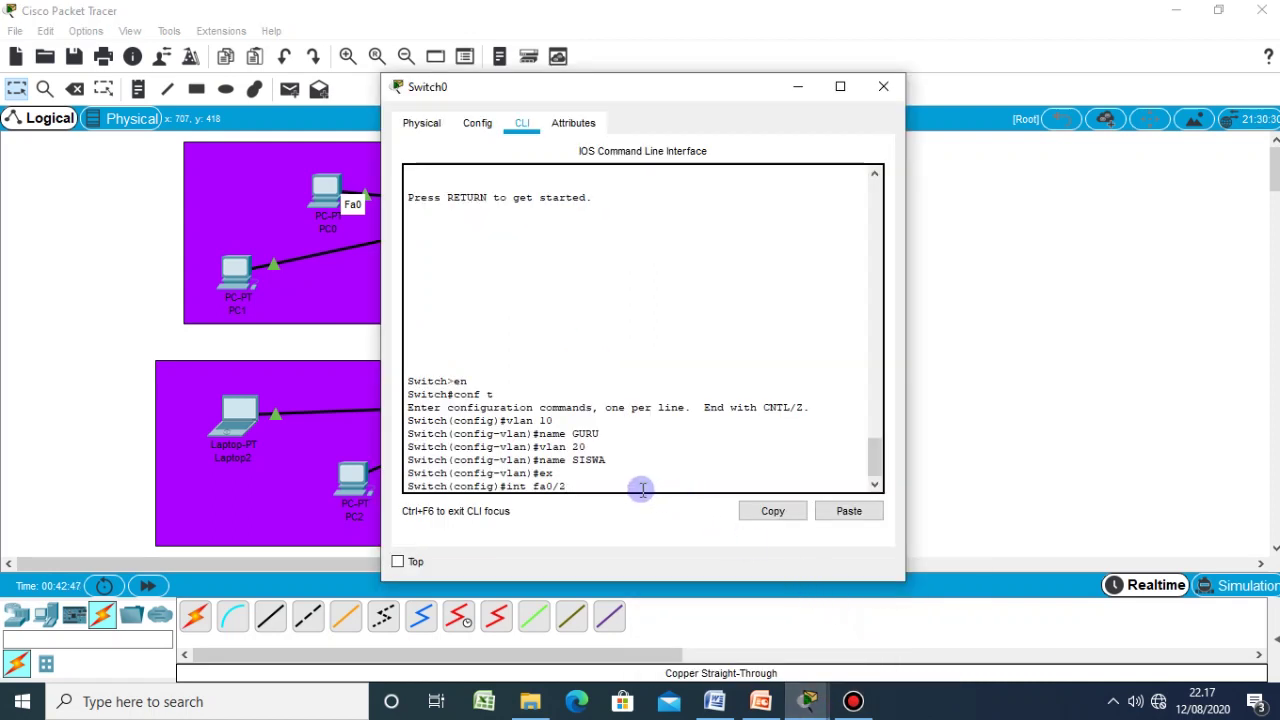
{"action": "key", "text": "Return"}
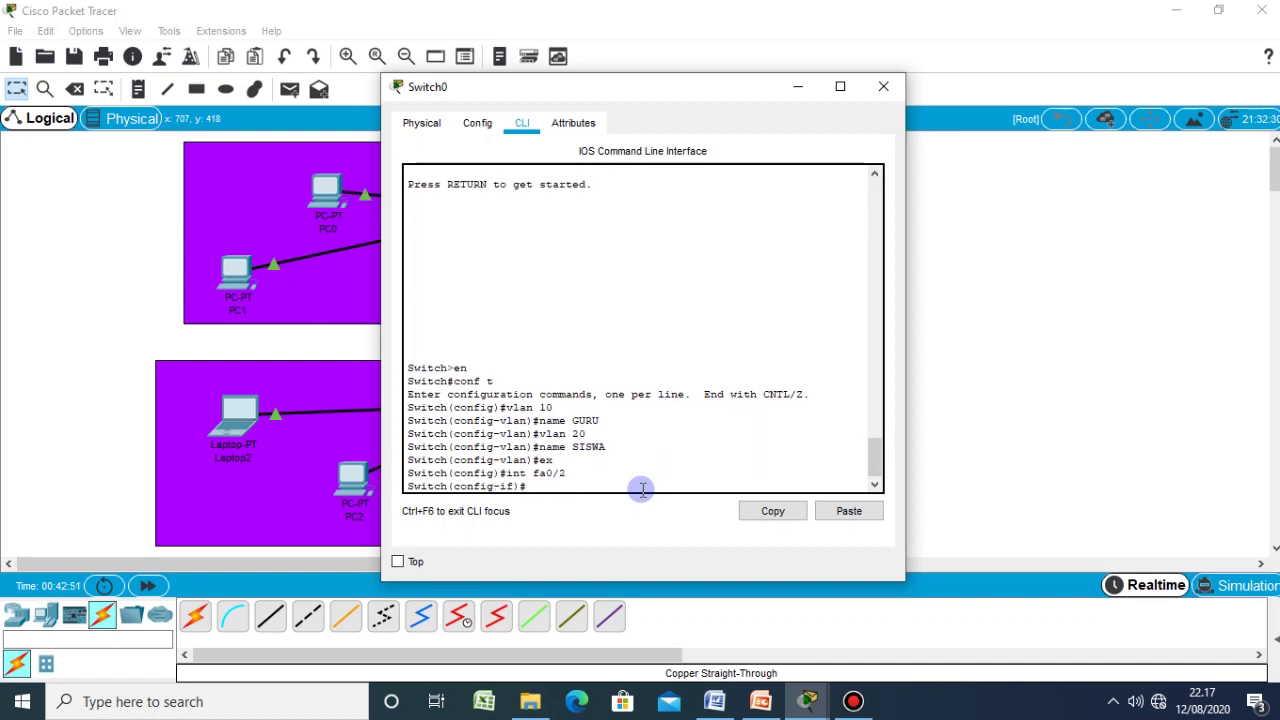
- Consult slide 6 in PowerPoint for the port mode command and run switchport mode access on Switch0's fa0/2 interface
{"action": "left_click", "coordinate": [757, 704]}
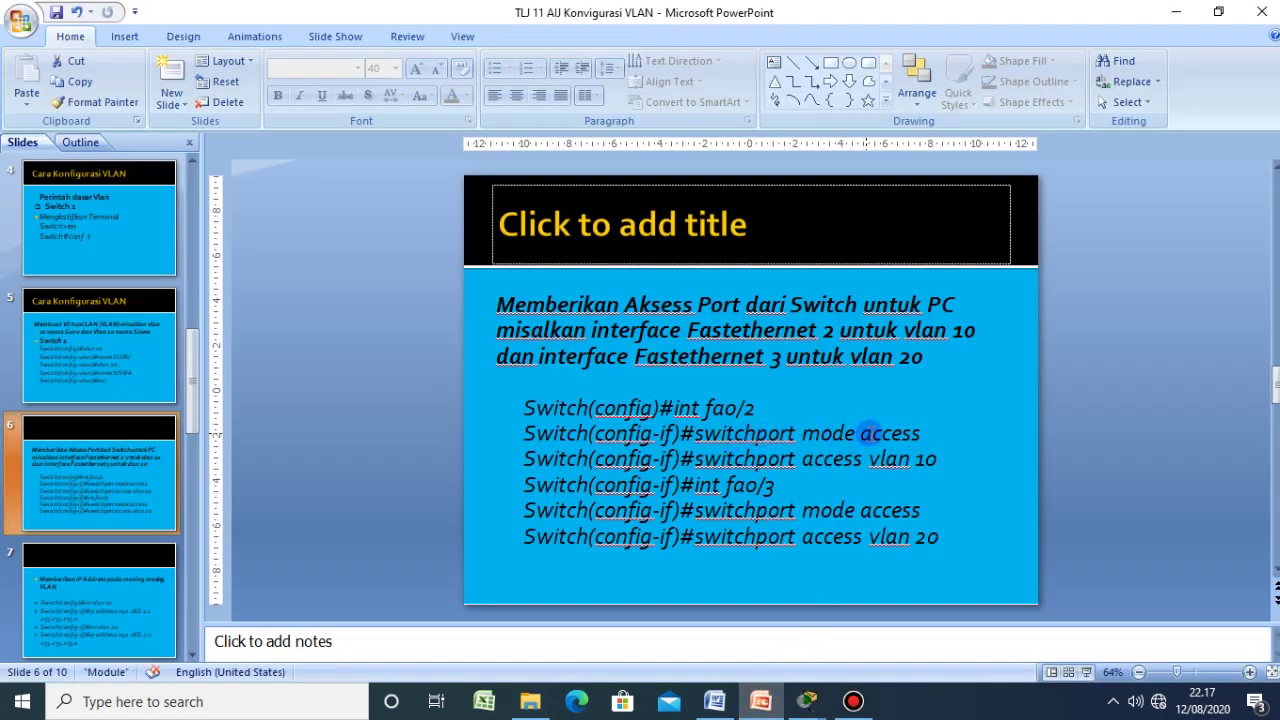
{"action": "mouse_move", "coordinate": [815, 708]}
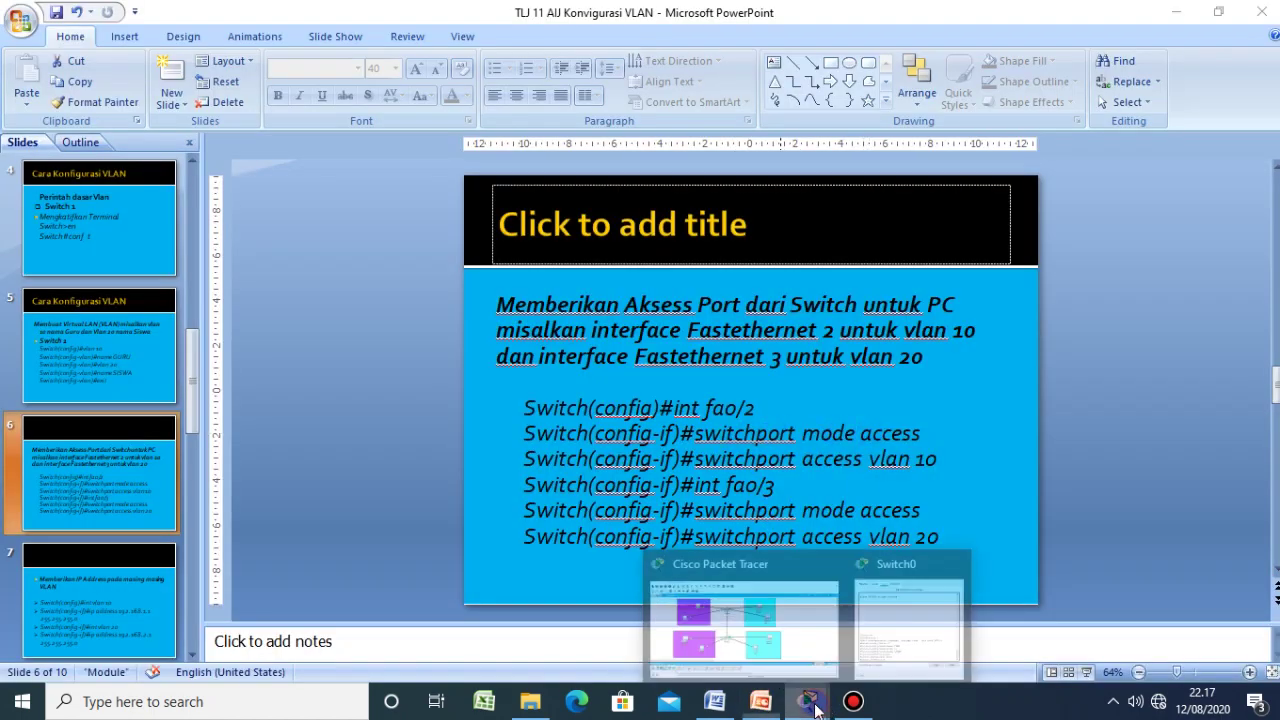
{"action": "left_click", "coordinate": [883, 615]}
{"action": "type", "text": "switchport mode access"}
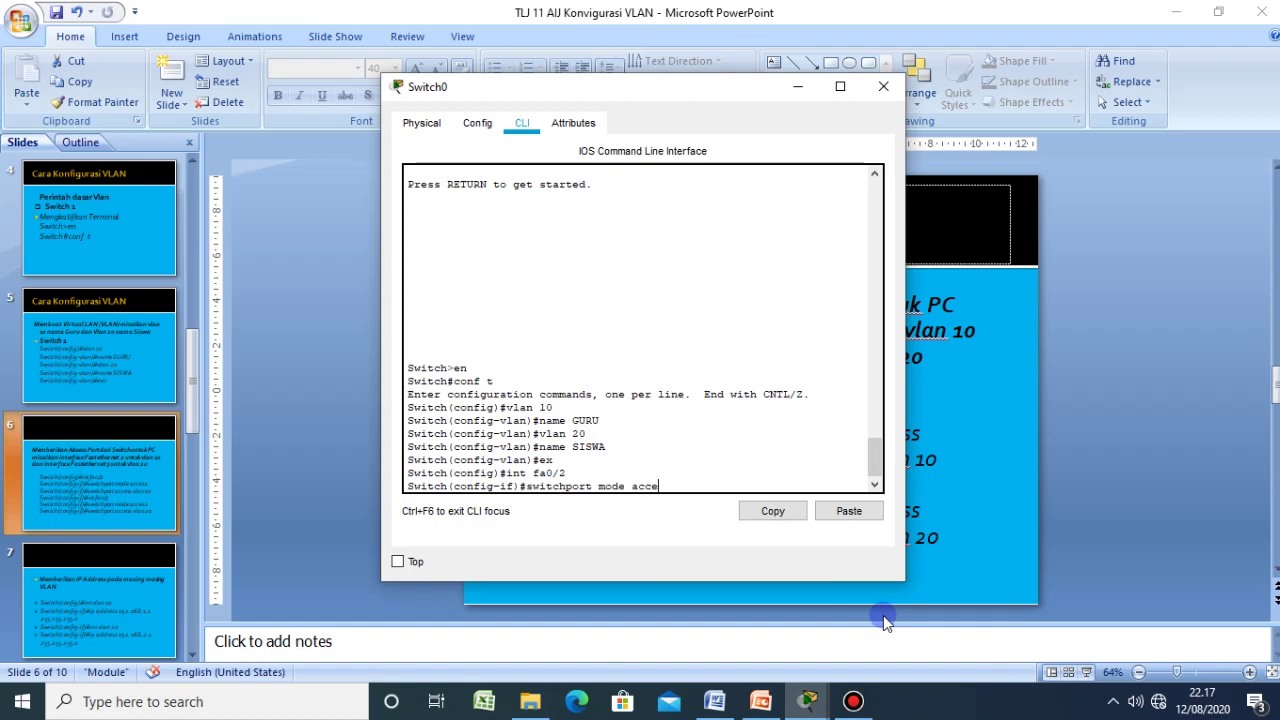
{"action": "left_click", "coordinate": [760, 701]}
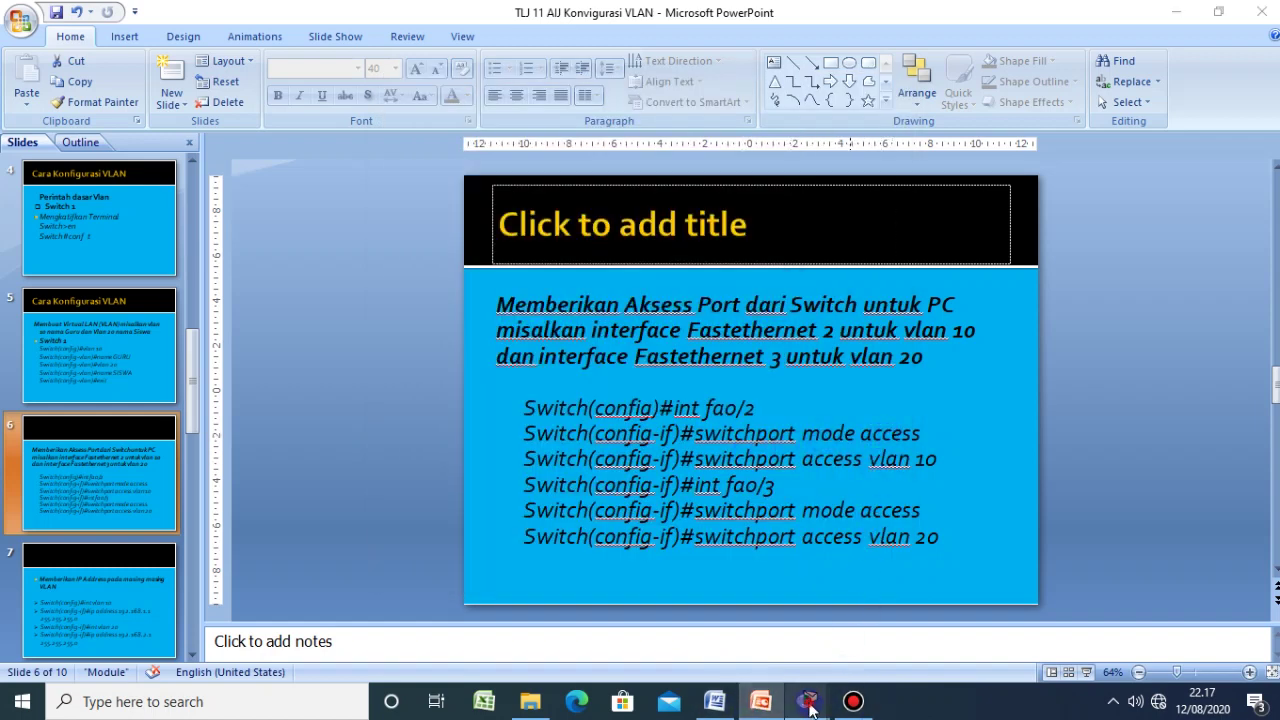
{"action": "mouse_move", "coordinate": [808, 700]}
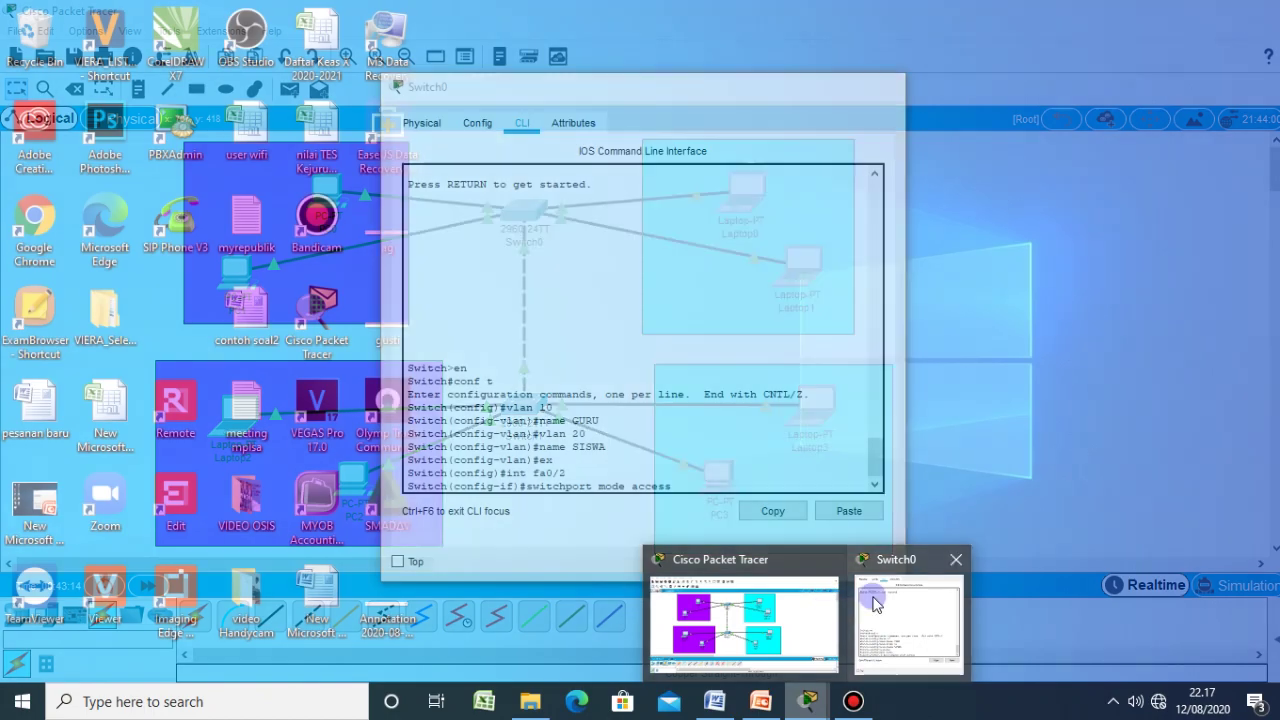
{"action": "left_click", "coordinate": [872, 600]}
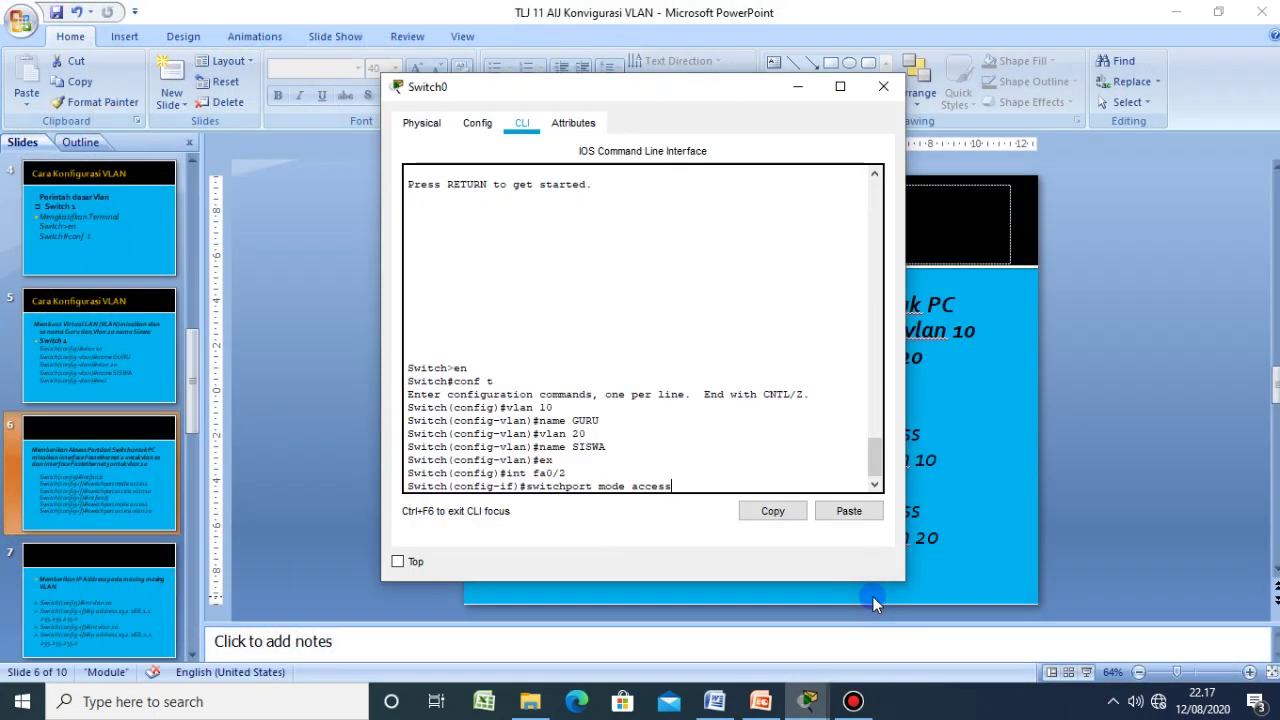
{"action": "key", "text": "Return"}
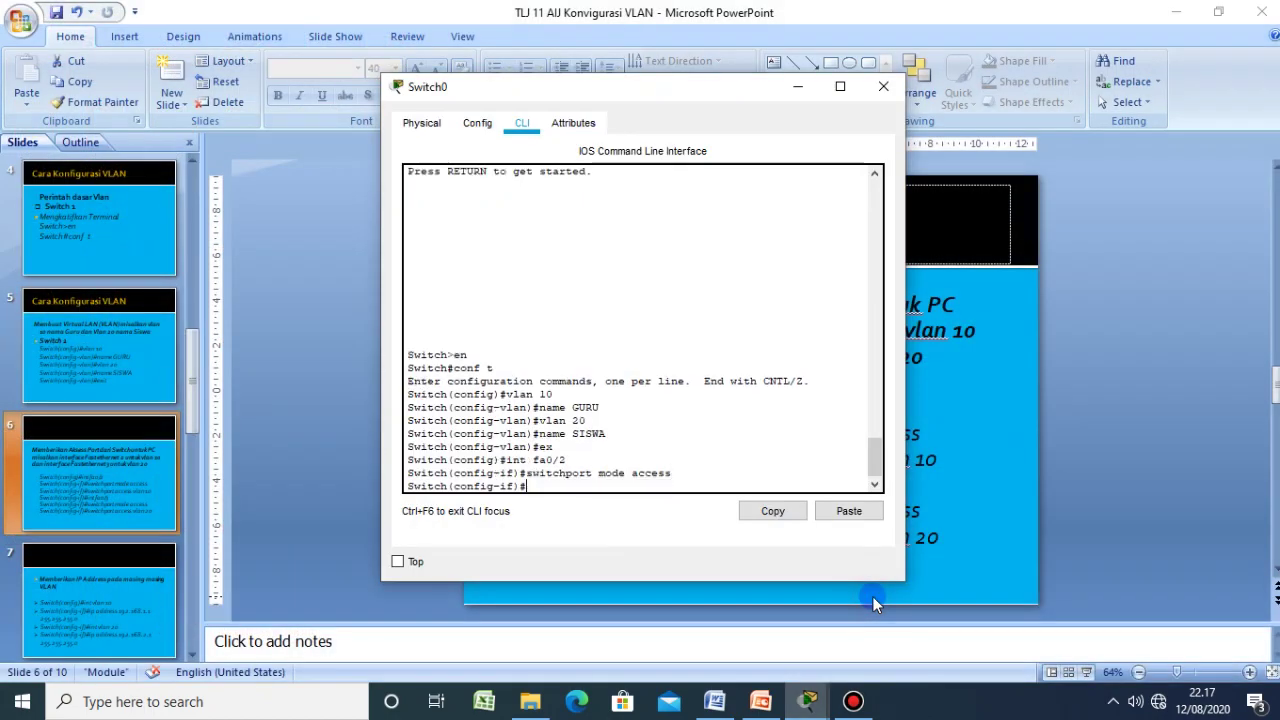
- Recall the switchport mode access command at Switch0's prompt and compare it with the access VLAN command on slide 6 in PowerPoint
{"action": "left_click", "coordinate": [761, 703]}
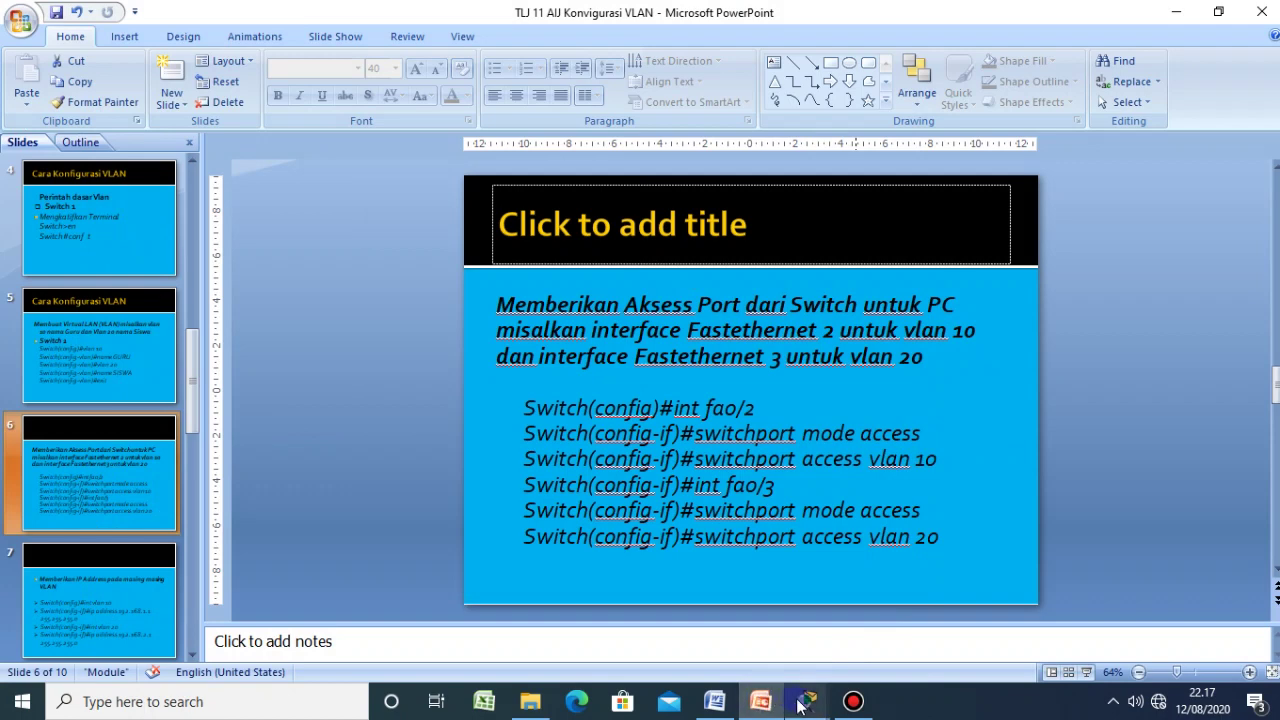
{"action": "mouse_move", "coordinate": [806, 703]}
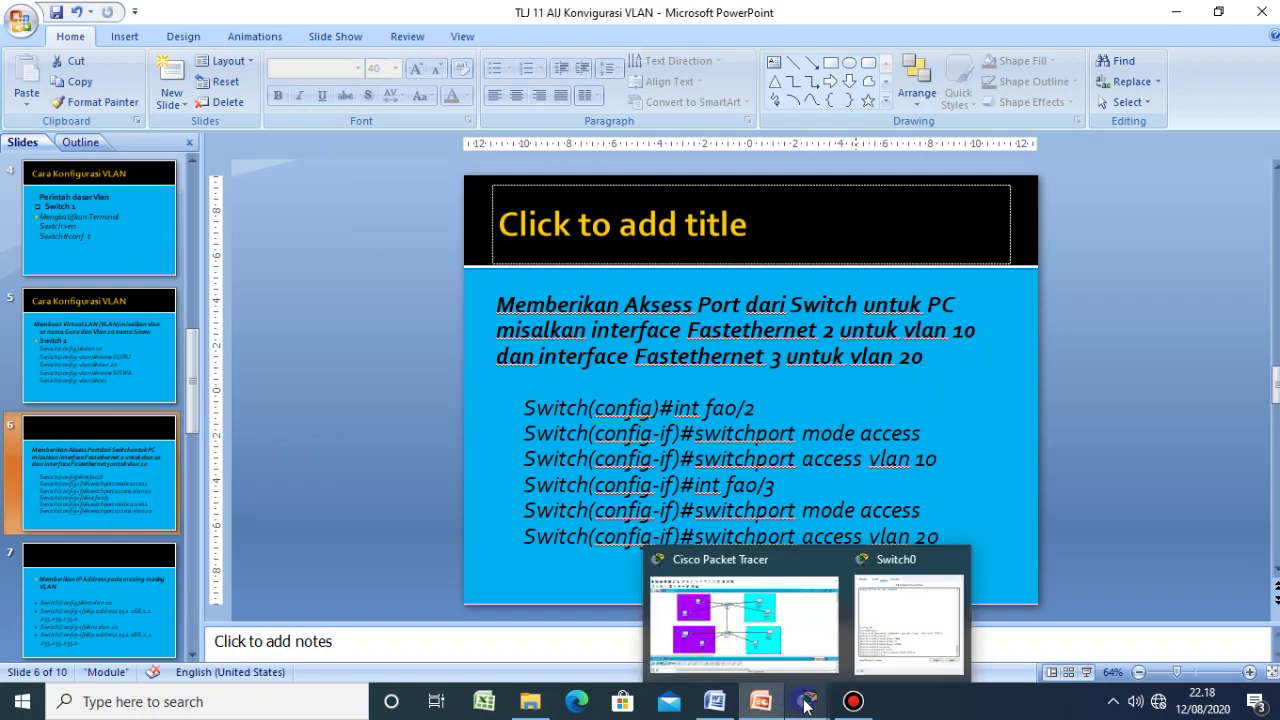
{"action": "left_click", "coordinate": [876, 640]}
{"action": "key", "text": "Up"}
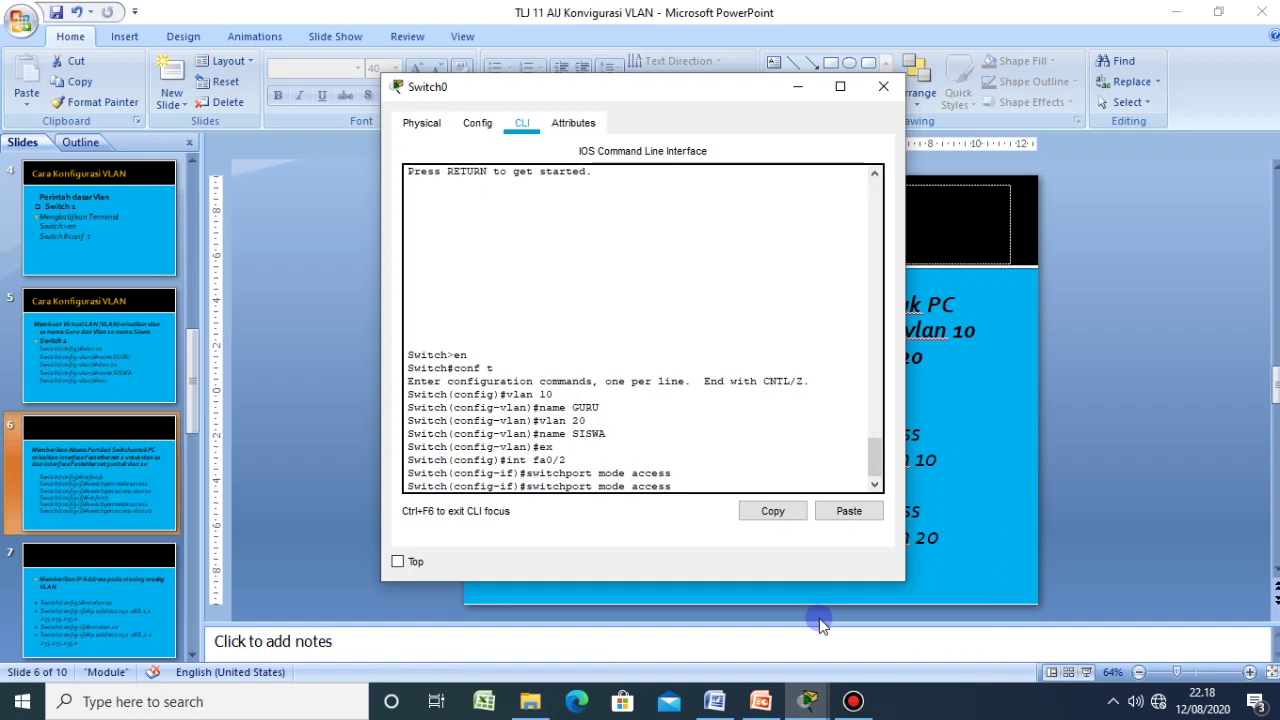
{"action": "left_click", "coordinate": [758, 701]}
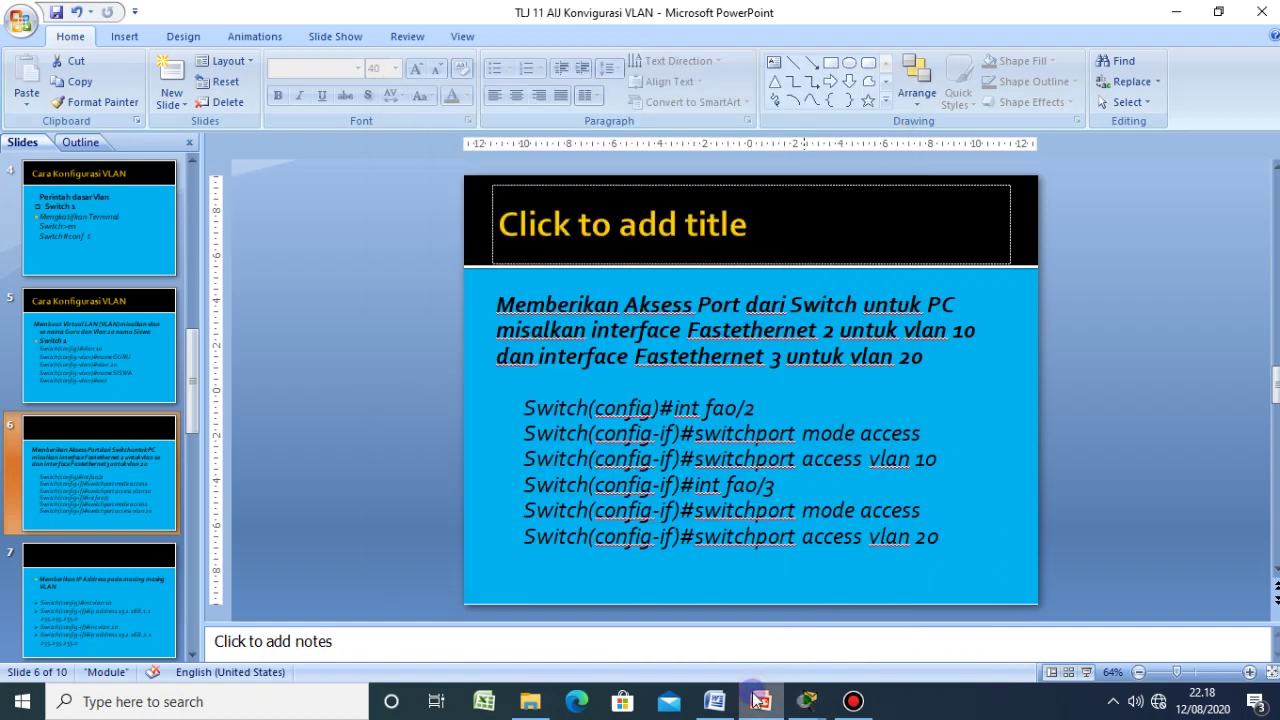
{"action": "mouse_move", "coordinate": [808, 703]}
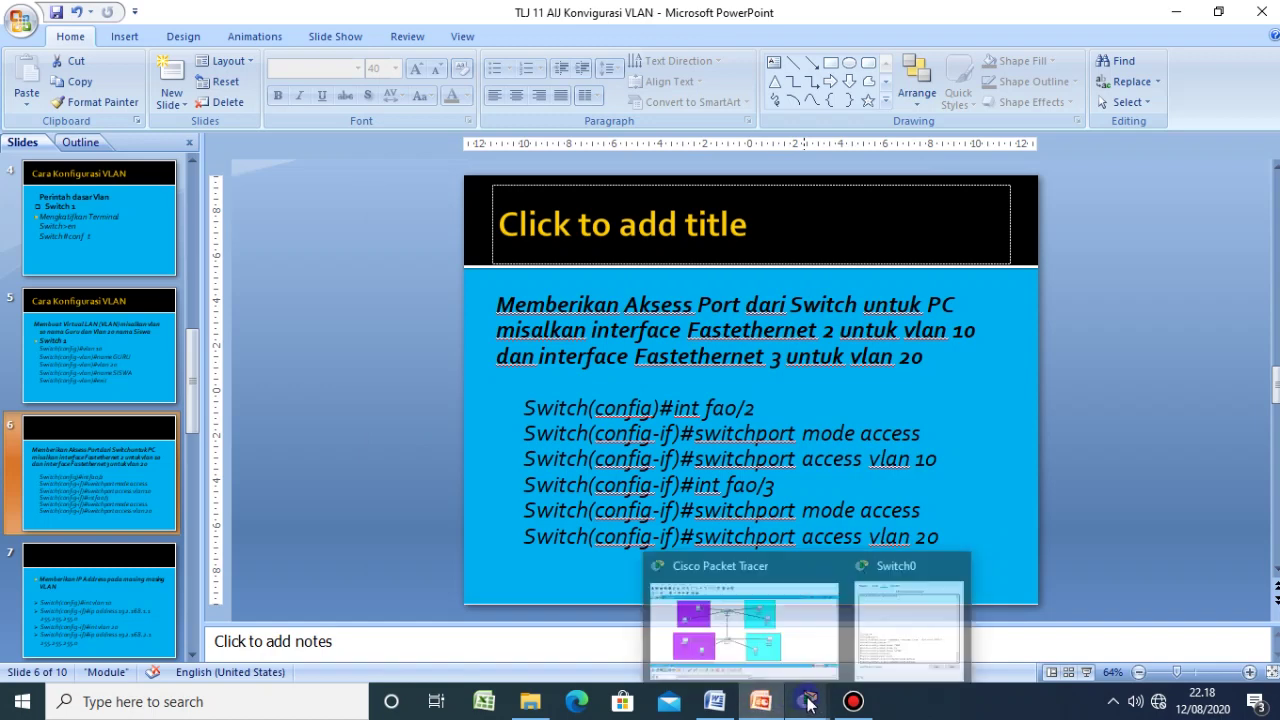
{"action": "left_click", "coordinate": [880, 657]}
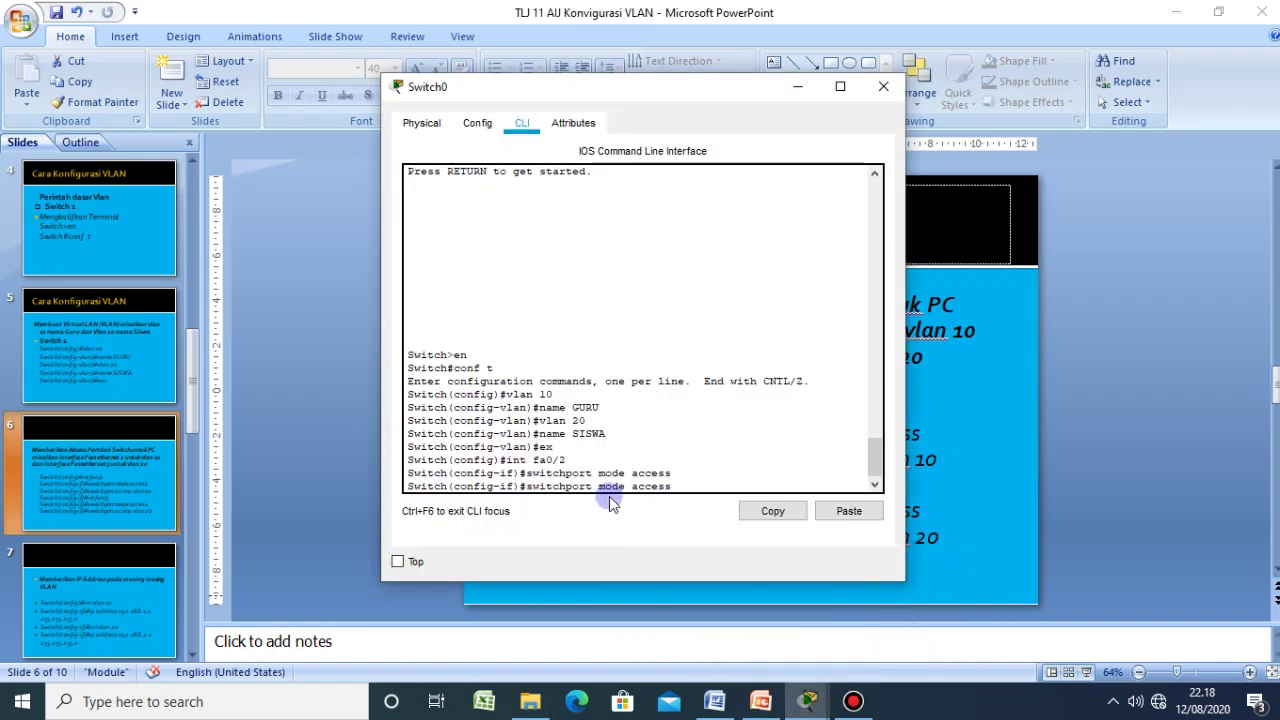
- Try to assign Switch0's fa0/2 to VLAN 10 by reworking the recalled port mode command into an access vlan 10 command
{"action": "key", "text": "Left"}
{"action": "key", "text": "Left"}
{"action": "key", "text": "Left"}
{"action": "key", "text": "Left"}
{"action": "key", "text": "Left"}
{"action": "key", "text": "Left"}
{"action": "key", "text": "Left"}
{"action": "key", "text": "Left"}
{"action": "key", "text": "Left"}
{"action": "key", "text": "Left"}
{"action": "key", "text": "BackSpace"}
{"action": "key", "text": "BackSpace"}
{"action": "key", "text": "BackSpace"}
{"action": "key", "text": "BackSpace"}
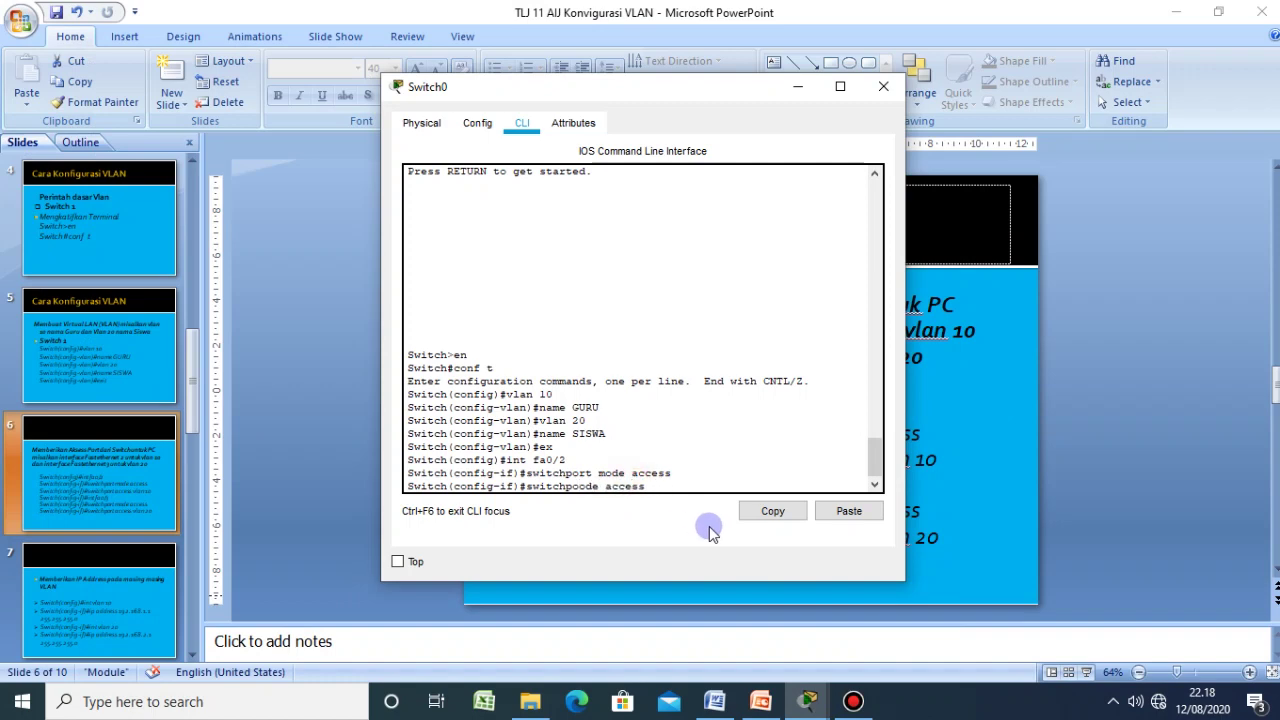
{"action": "type", "text": "ort"}
{"action": "key", "text": "Right"}
{"action": "key", "text": "Right"}
{"action": "key", "text": "Right"}
{"action": "key", "text": "BackSpace"}
{"action": "key", "text": "BackSpace"}
{"action": "key", "text": "BackSpace"}
{"action": "key", "text": "BackSpace"}
{"action": "key", "text": "BackSpace"}
{"action": "key", "text": "End"}
{"action": "type", "text": "vlan 10"}
{"action": "key", "text": "Return"}
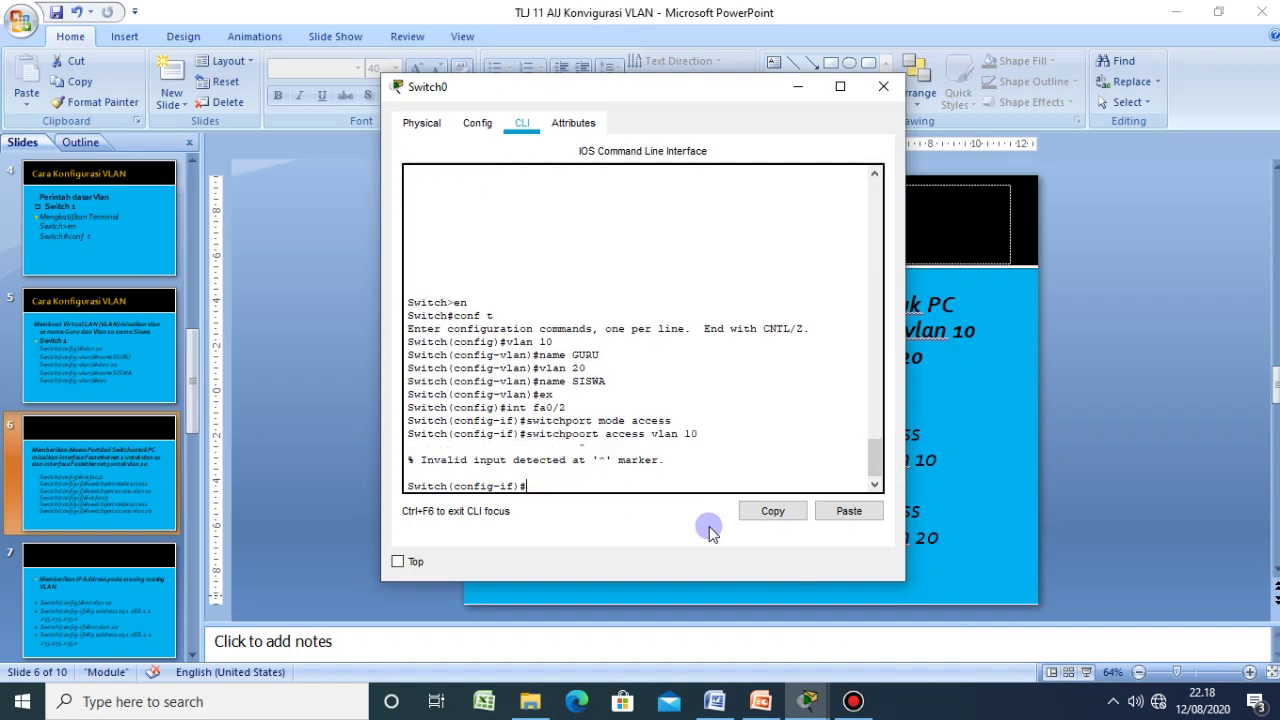
- Correct the misspelled switchport keyword, run switchport access vlan 10 on fa0/2, and exit the interface configuration
{"action": "key", "text": "Up"}
{"action": "key", "text": "Left"}
{"action": "key", "text": "Left"}
{"action": "key", "text": "Left"}
{"action": "key", "text": "Left"}
{"action": "key", "text": "Left"}
{"action": "key", "text": "Left"}
{"action": "key", "text": "Left"}
{"action": "key", "text": "Left"}
{"action": "key", "text": "Left"}
{"action": "key", "text": "Left"}
{"action": "key", "text": "Left"}
{"action": "key", "text": "Left"}
{"action": "key", "text": "Left"}
{"action": "key", "text": "Left"}
{"action": "key", "text": "BackSpace"}
{"action": "key", "text": "Return"}
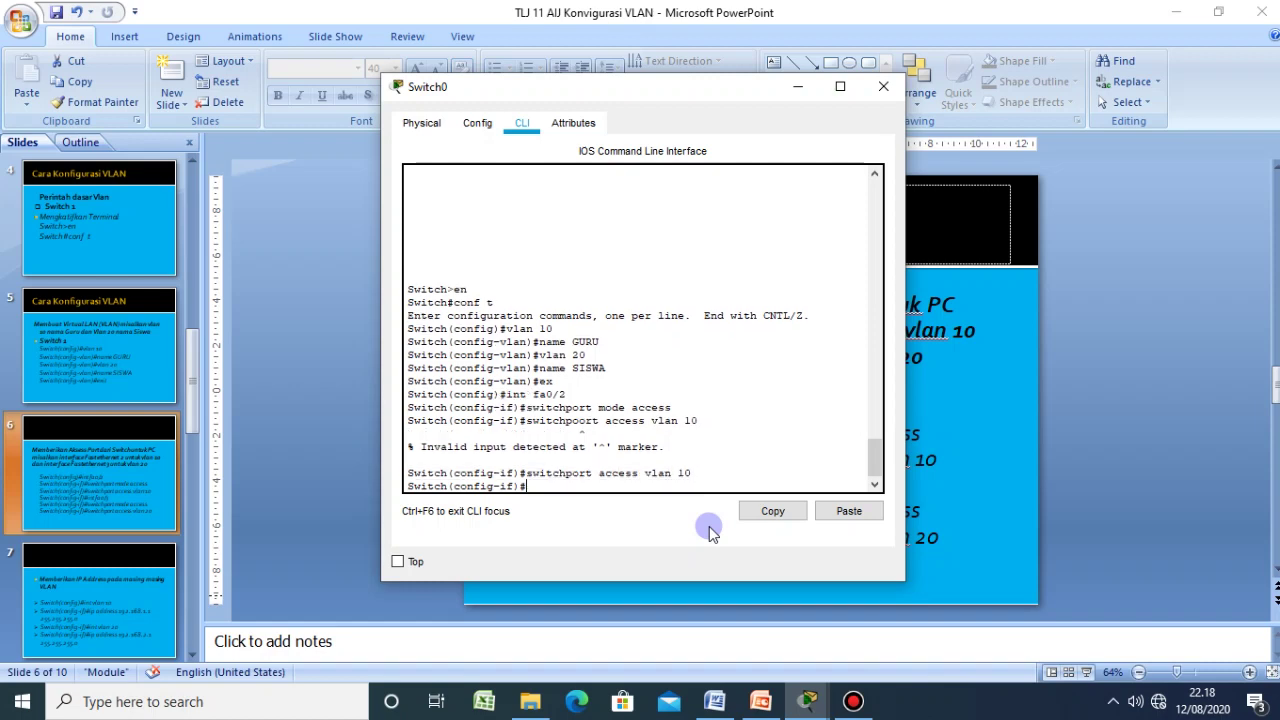
{"action": "type", "text": "ex"}
{"action": "key", "text": "Return"}
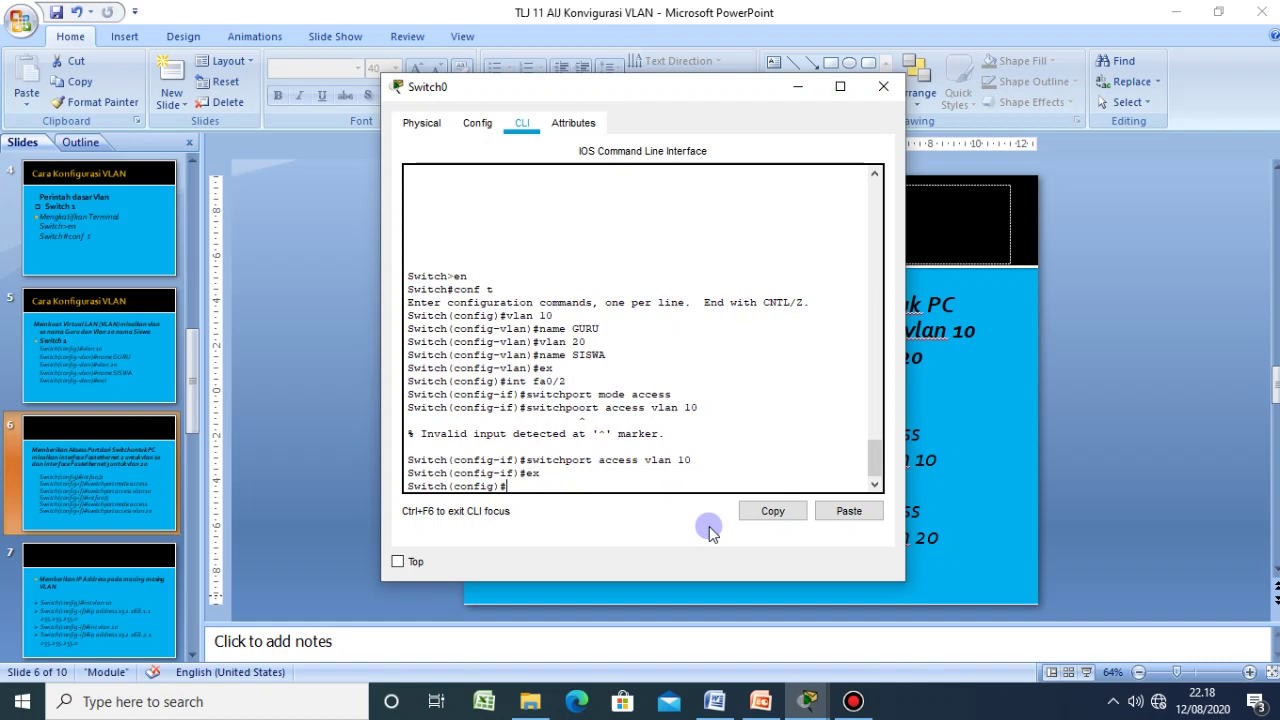
- Enter the fa0/3 interface on Switch0 and run switchport mode access on it
{"action": "type", "text": "int fa0/3"}
{"action": "key", "text": "Return"}
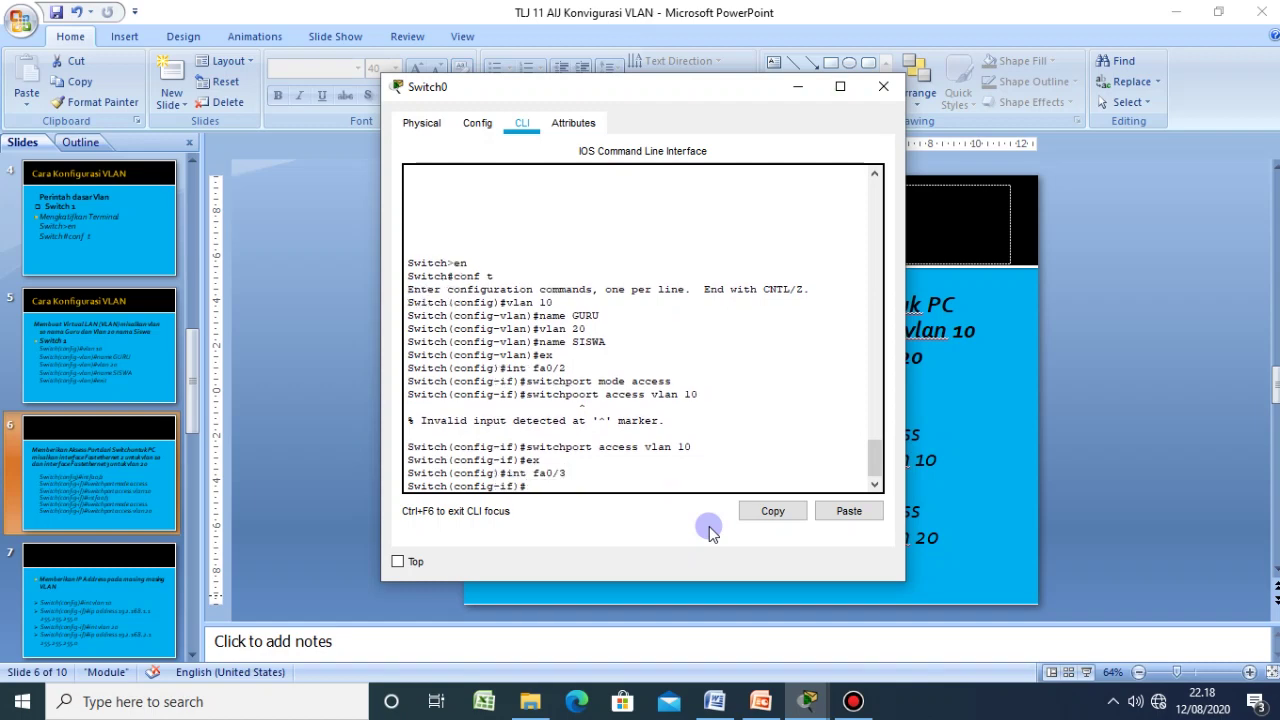
{"action": "key", "text": "Up"}
{"action": "key", "text": "Up"}
{"action": "key", "text": "Up"}
{"action": "key", "text": "Up"}
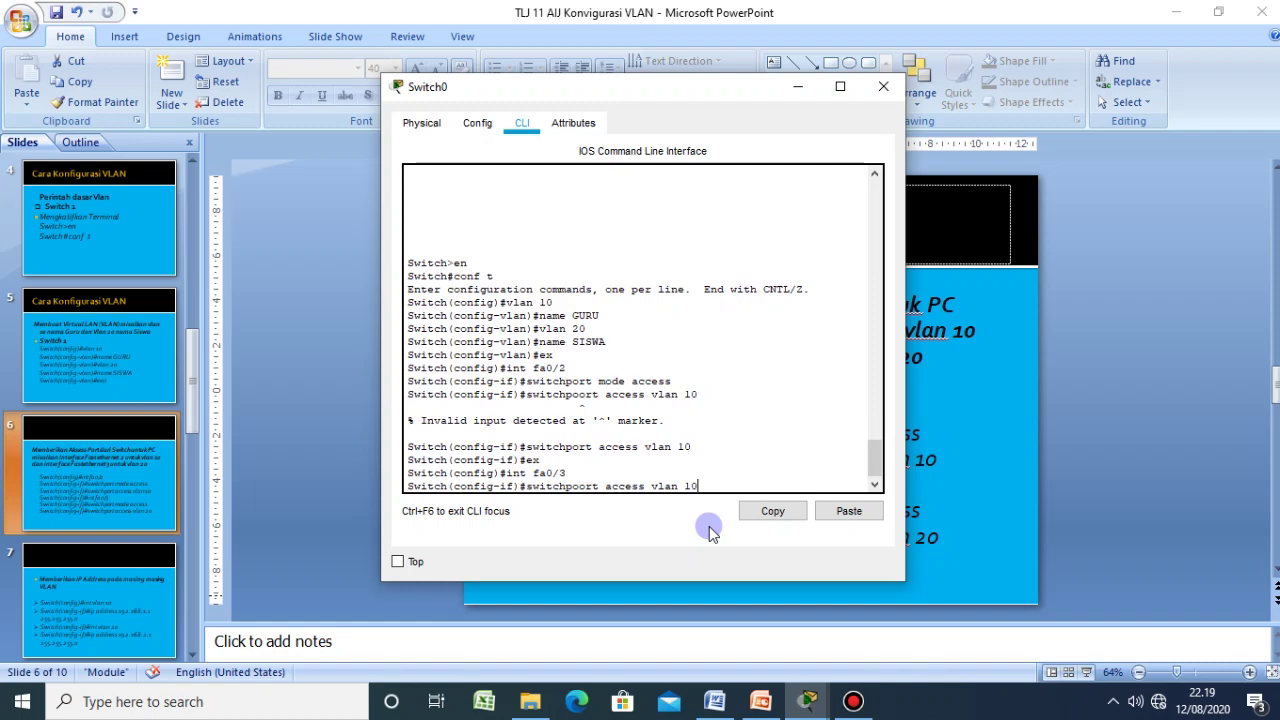
{"action": "key", "text": "Up"}
{"action": "key", "text": "Return"}
- Check PC1's switch port in the topology, run switchport access vlan 10 on Switch0's fa0/3, and exit the interface
{"action": "key", "text": "Up"}
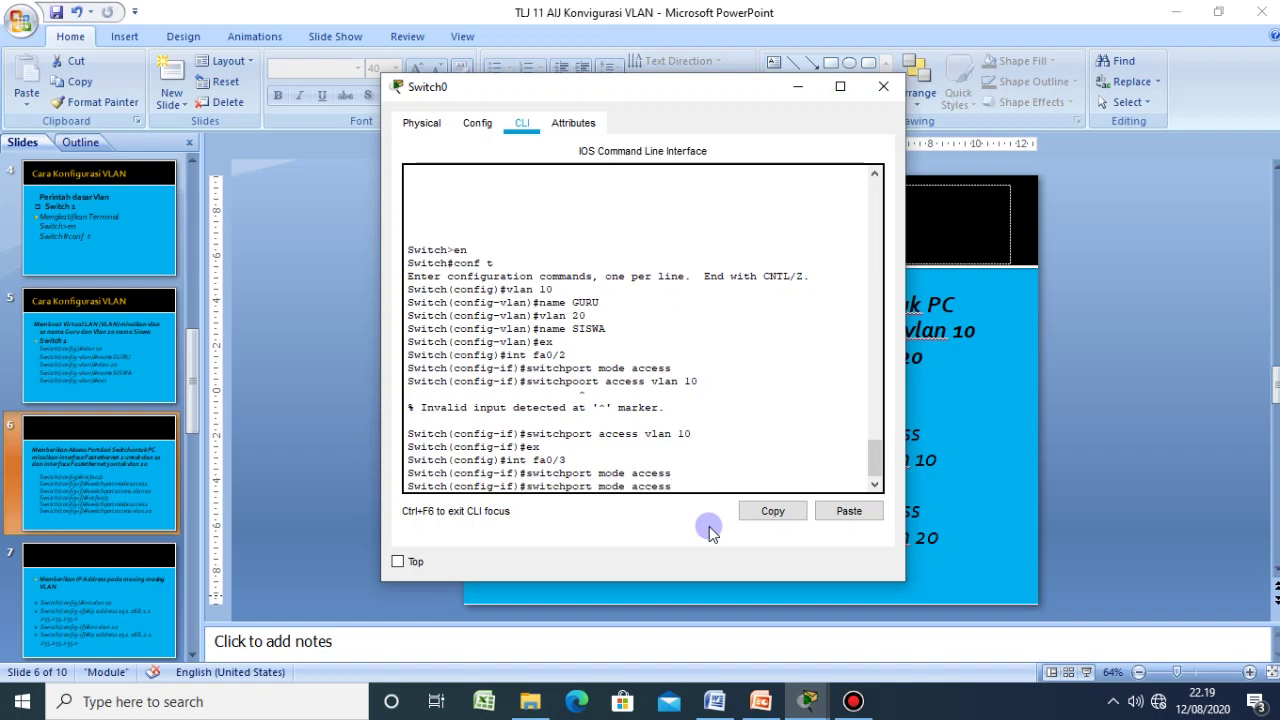
{"action": "key", "text": "Up"}
{"action": "key", "text": "Up"}
{"action": "key", "text": "Up"}
{"action": "mouse_move", "coordinate": [807, 705]}
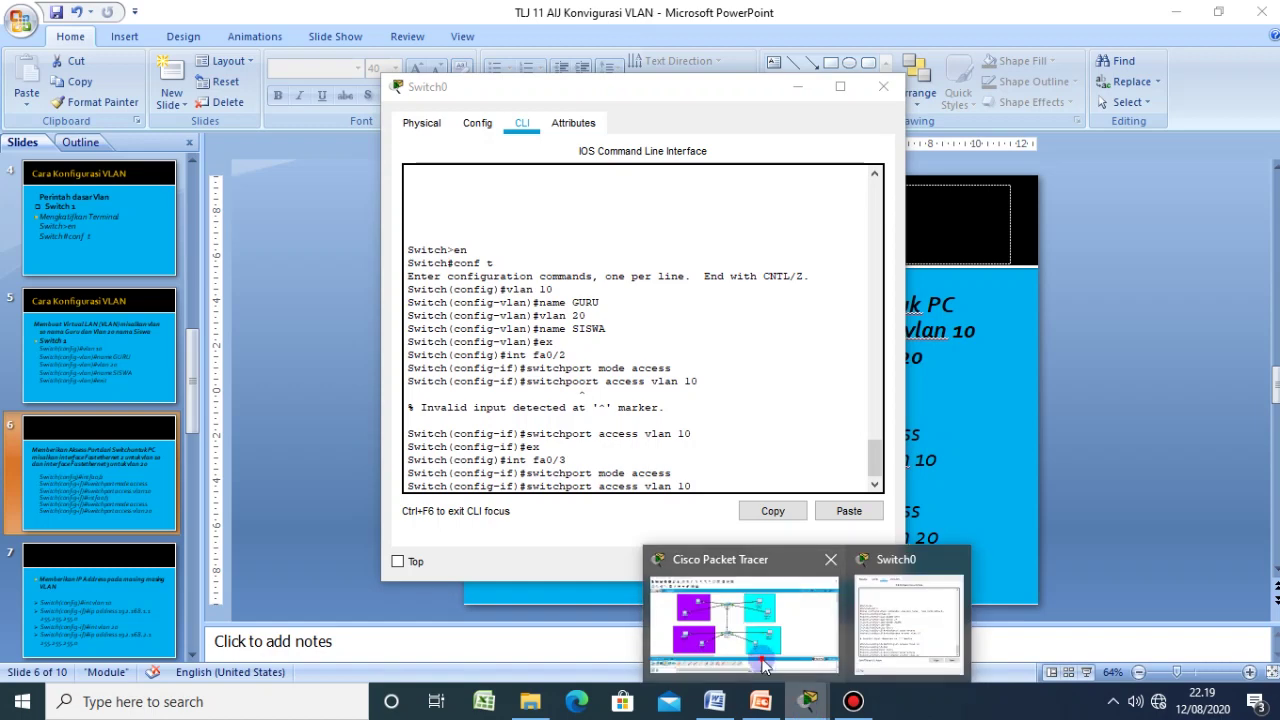
{"action": "left_click", "coordinate": [726, 630]}
{"action": "left_click", "coordinate": [488, 228]}
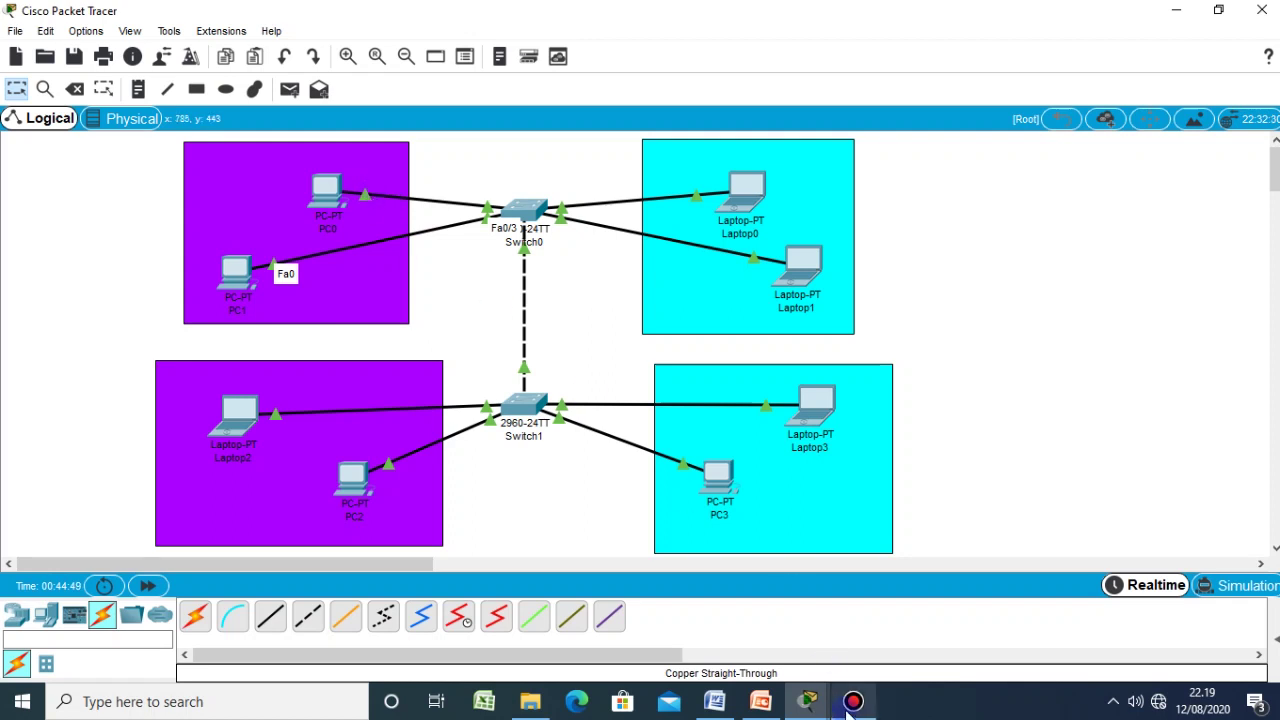
{"action": "mouse_move", "coordinate": [807, 702]}
{"action": "left_click", "coordinate": [888, 640]}
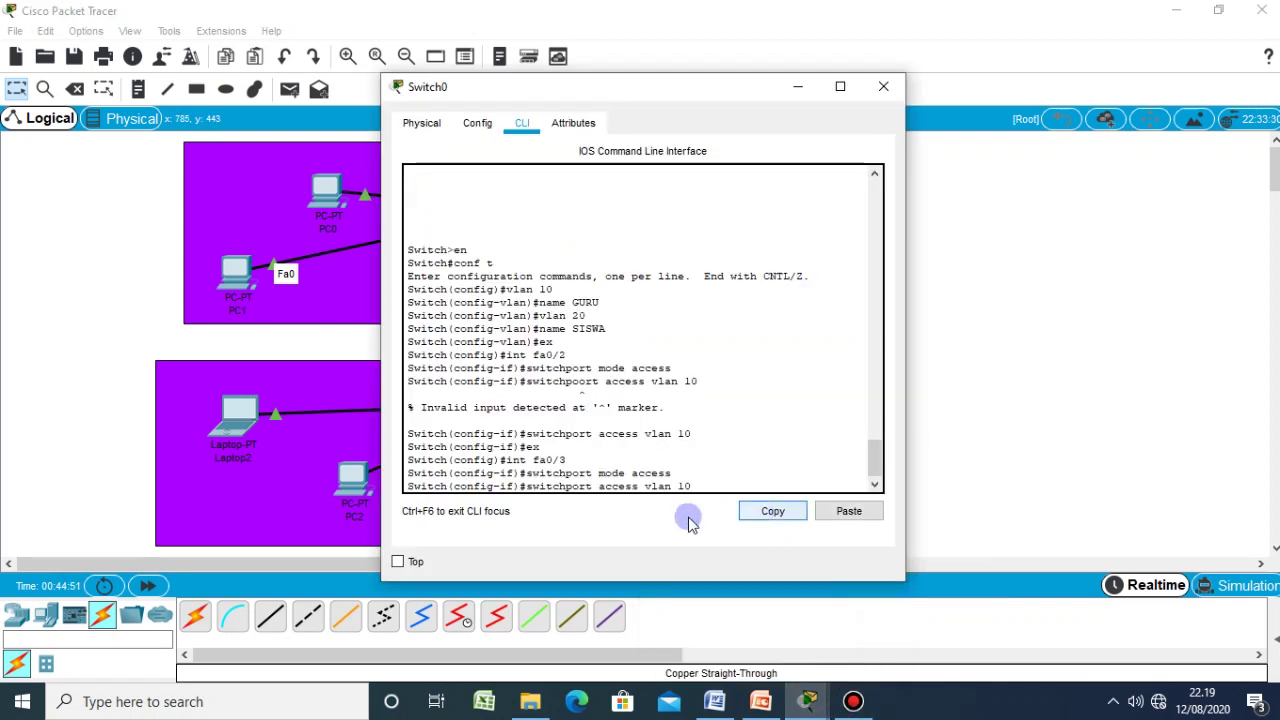
{"action": "key", "text": "Return"}
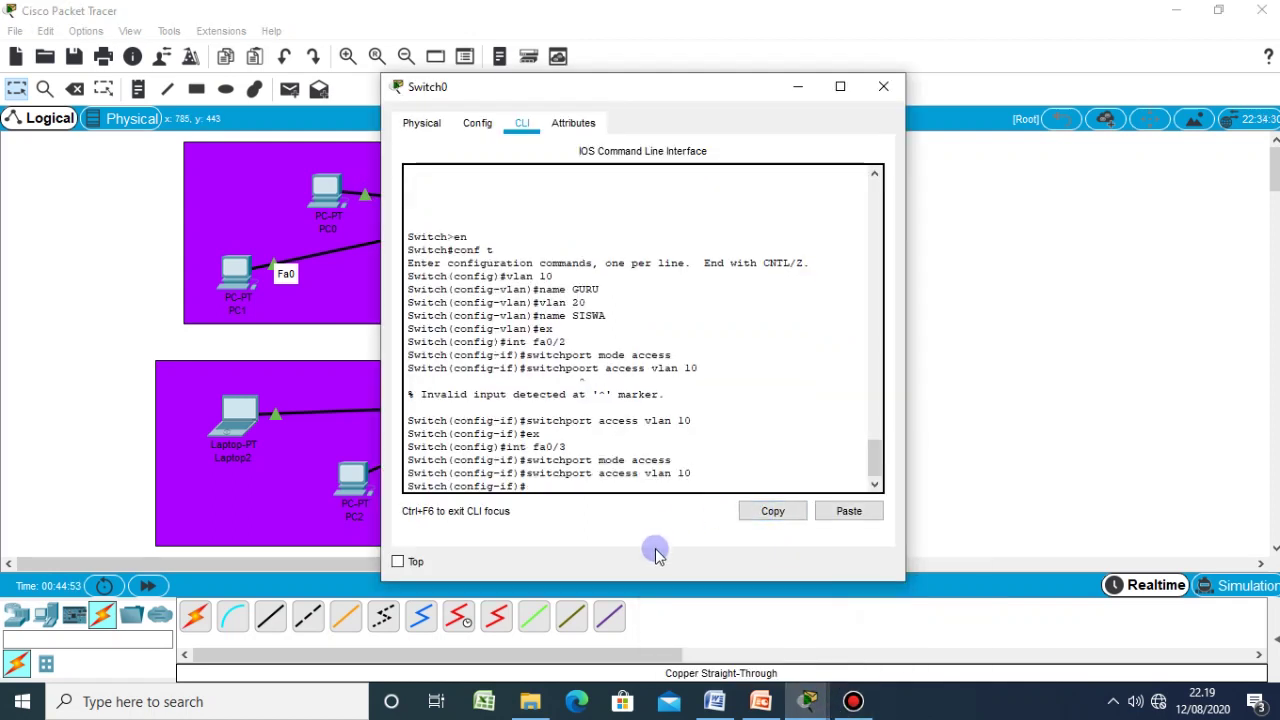
{"action": "type", "text": "ex"}
{"action": "key", "text": "Return"}
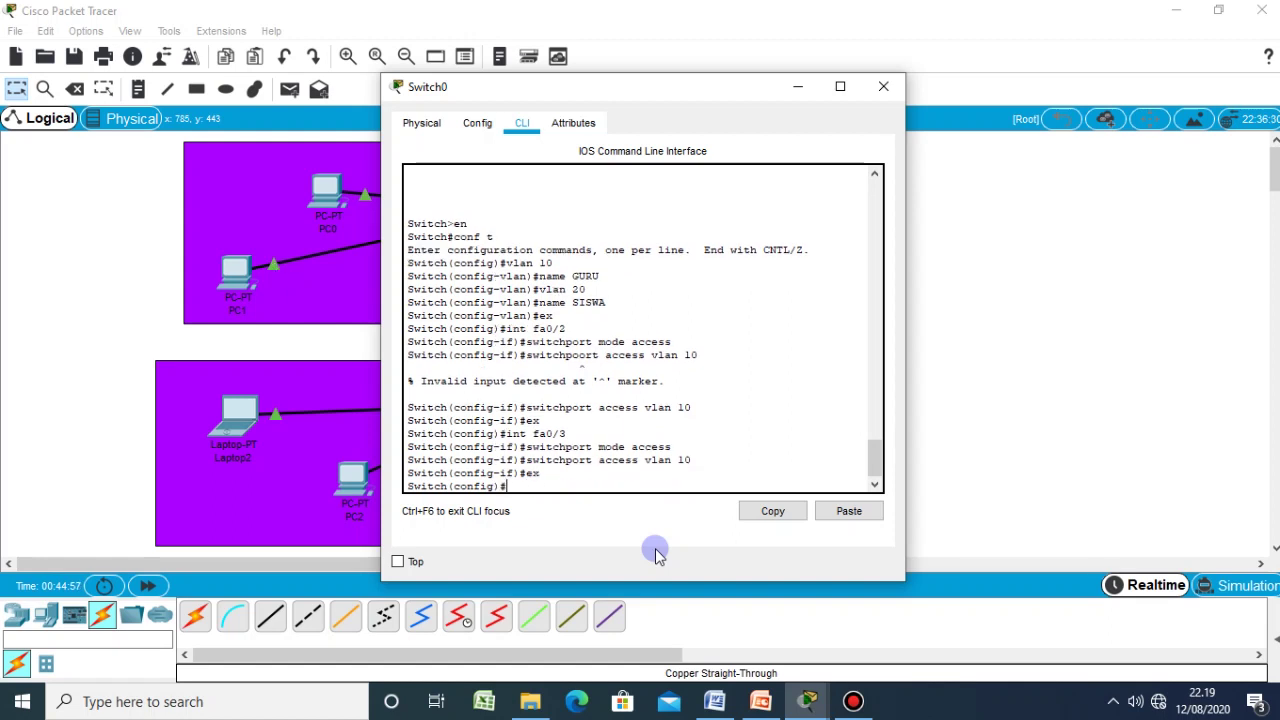
- Enter the fa0/4 interface on Switch0 and set it to access mode with switchport mode access
{"action": "key", "text": "Up"}
{"action": "key", "text": "Up"}
{"action": "key", "text": "Up"}
{"action": "key", "text": "Up"}
{"action": "key", "text": "BackSpace"}
{"action": "type", "text": "4"}
{"action": "key", "text": "Return"}
{"action": "key", "text": "Up"}
{"action": "key", "text": "Up"}
{"action": "key", "text": "Up"}
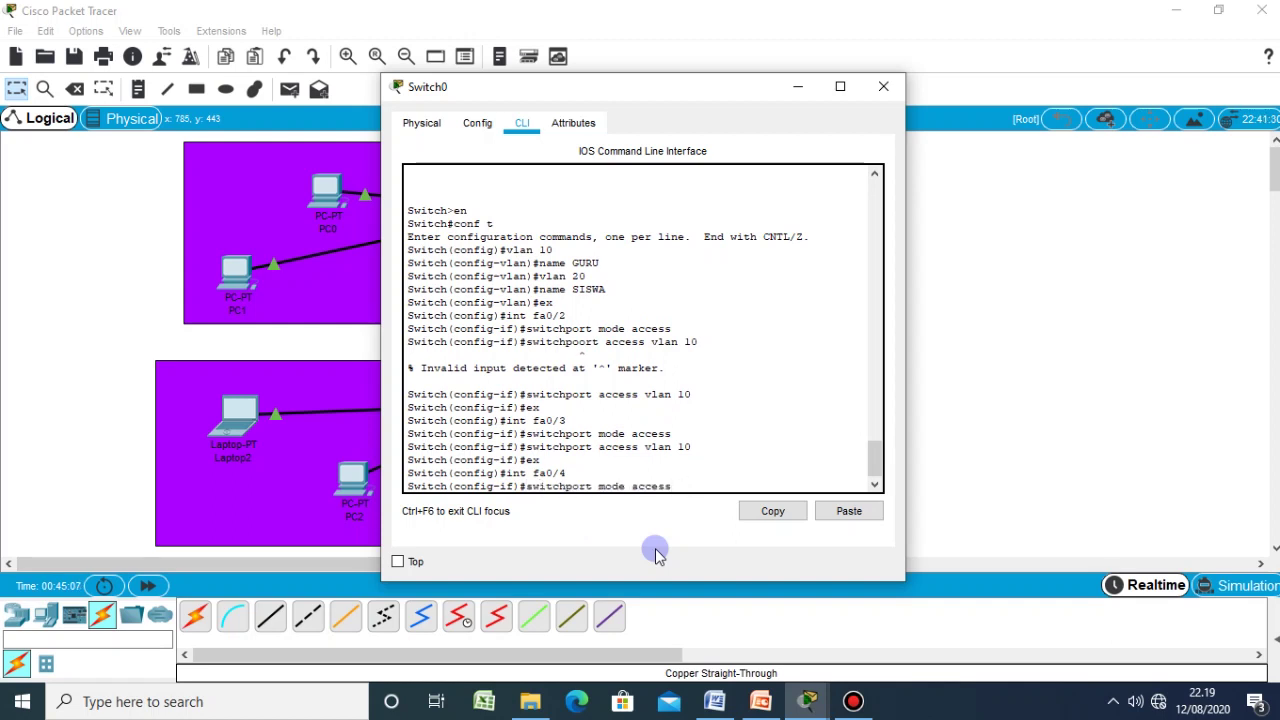
{"action": "key", "text": "Return"}
- Assign fa0/4 to VLAN 20 with switchport access vlan 20 and exit the interface configuration
{"action": "key", "text": "Up"}
{"action": "key", "text": "Up"}
{"action": "key", "text": "Up"}
{"action": "key", "text": "Up"}
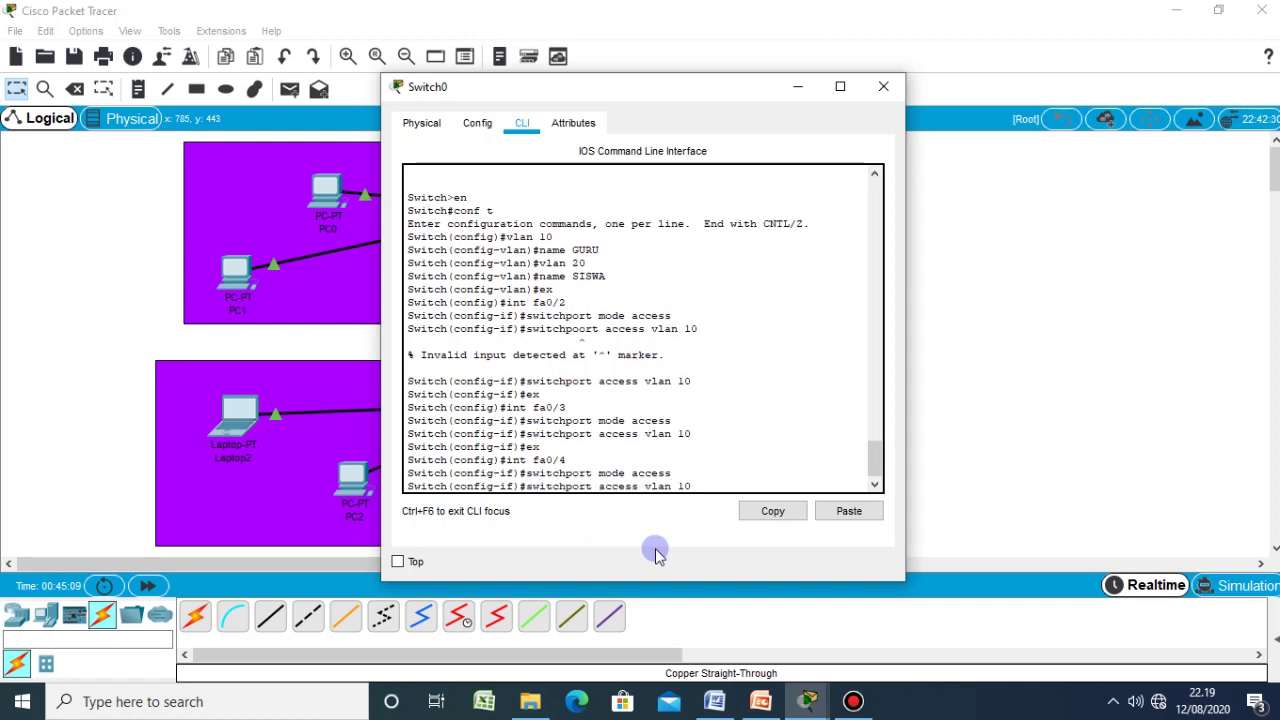
{"action": "key", "text": "BackSpace"}
{"action": "key", "text": "BackSpace"}
{"action": "type", "text": "20"}
{"action": "key", "text": "Return"}
{"action": "type", "text": "ex"}
{"action": "key", "text": "Return"}
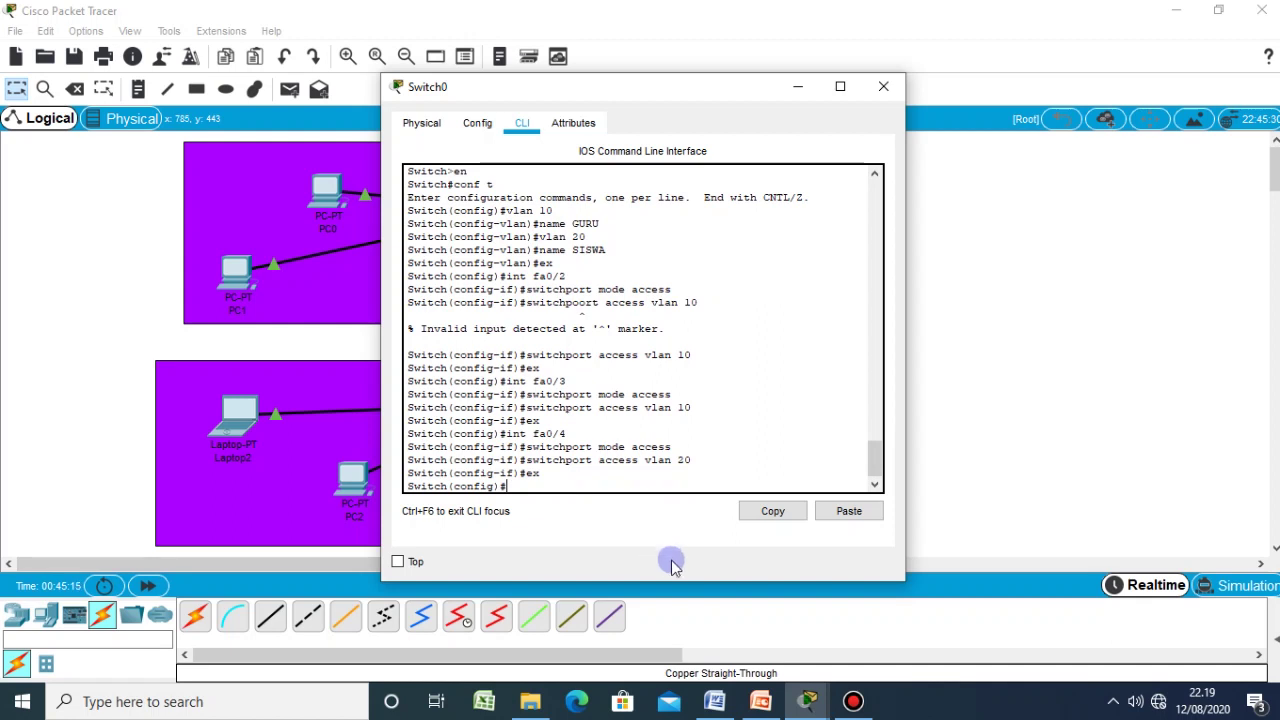
- Check the port labels on Switch0's links to the laptops in the topology, and return to Switch0's command line
{"action": "mouse_move", "coordinate": [808, 703]}
{"action": "left_click", "coordinate": [912, 625]}
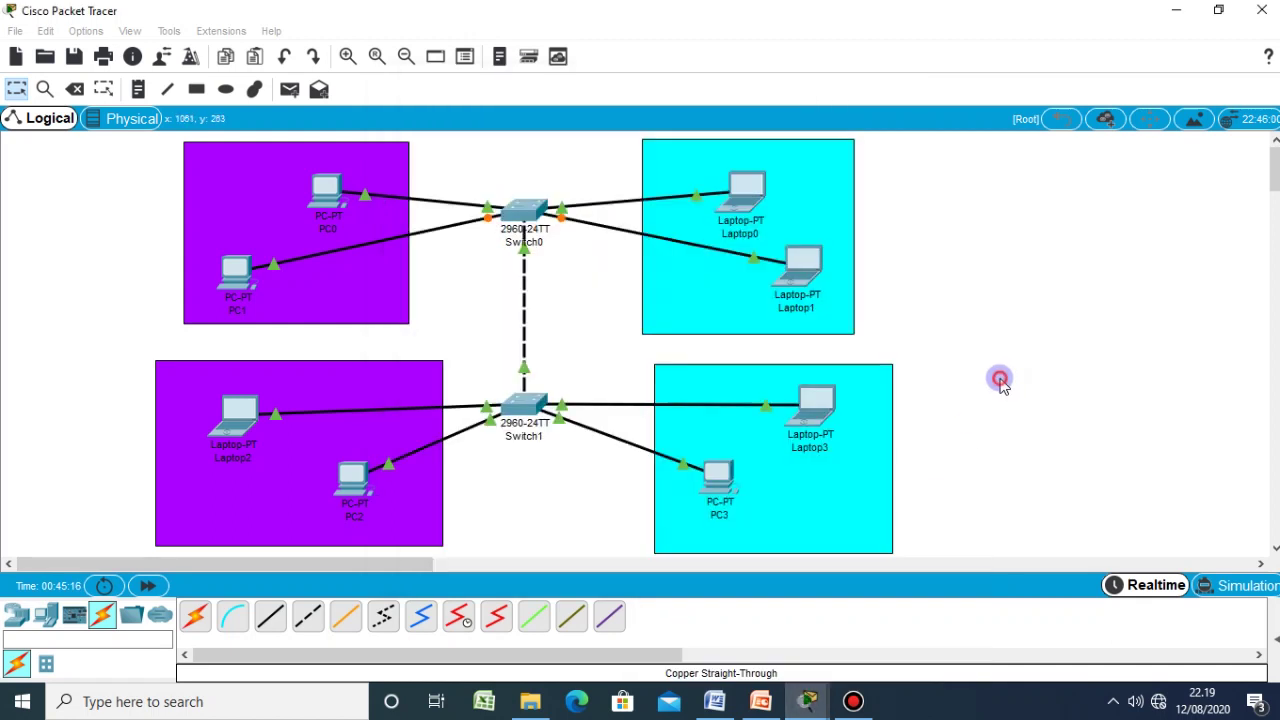
{"action": "left_click", "coordinate": [566, 212]}
{"action": "left_click", "coordinate": [575, 212]}
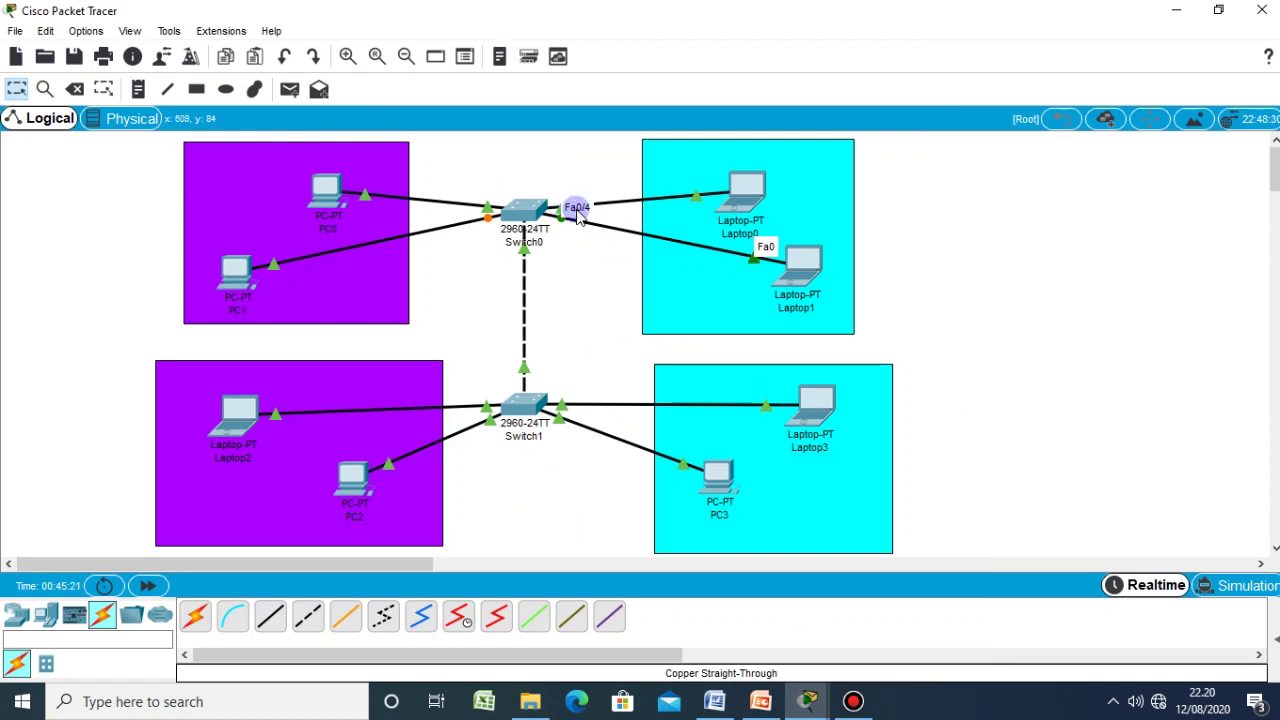
{"action": "left_click", "coordinate": [564, 224]}
{"action": "left_click", "coordinate": [574, 208]}
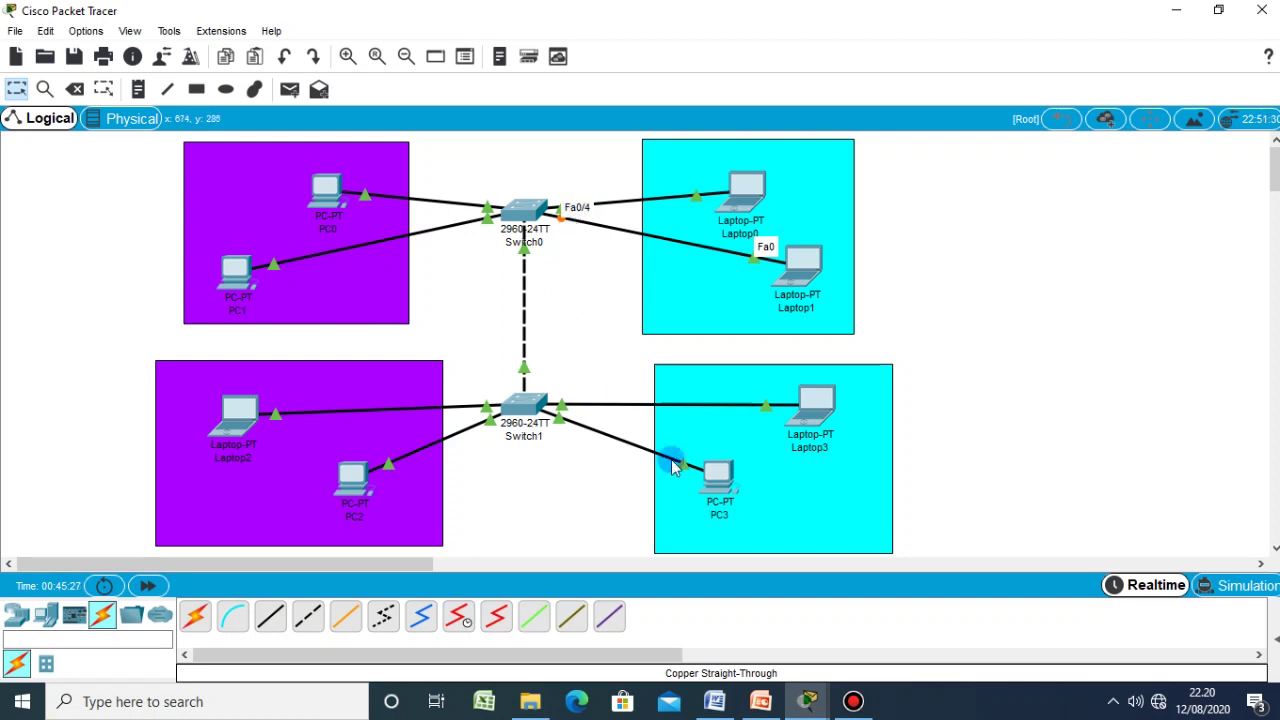
{"action": "mouse_move", "coordinate": [812, 700]}
{"action": "left_click", "coordinate": [889, 630]}
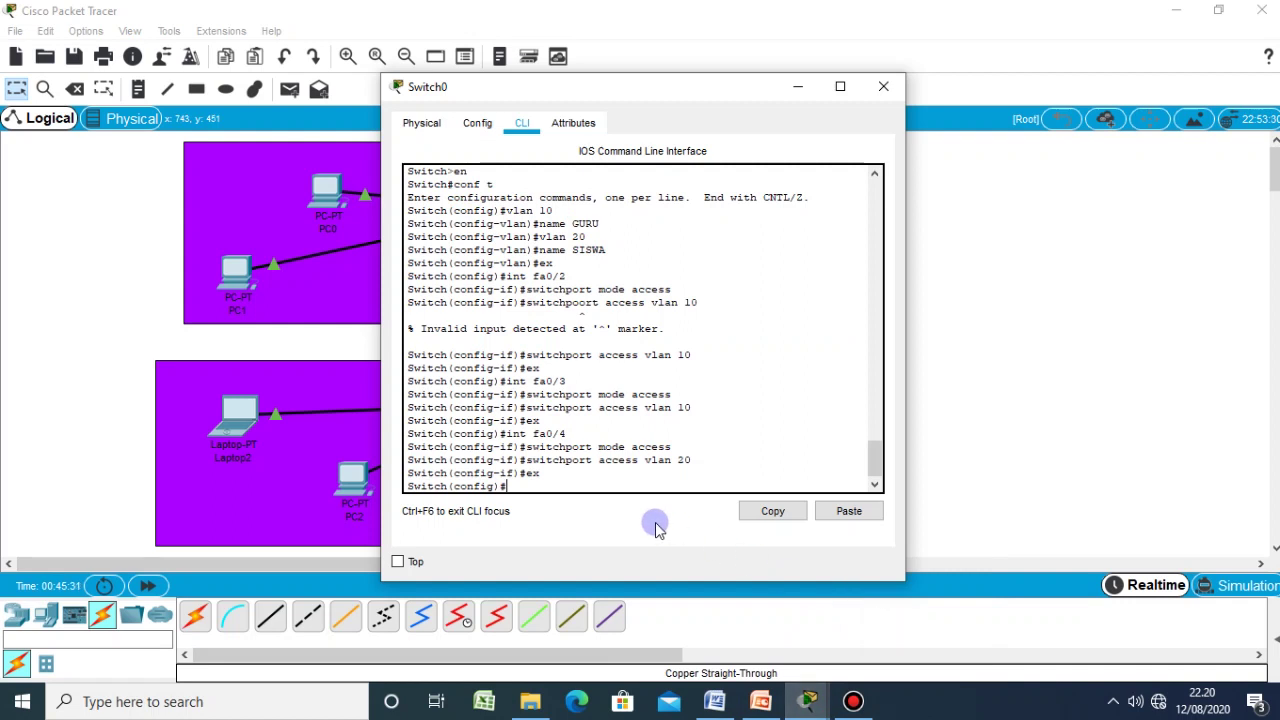
- Enter the fa0/5 interface on Switch0 and set it to access mode with switchport mode access
{"action": "key", "text": "Up"}
{"action": "key", "text": "Up"}
{"action": "key", "text": "Up"}
{"action": "key", "text": "Up"}
{"action": "key", "text": "BackSpace"}
{"action": "type", "text": "5"}
{"action": "key", "text": "Return"}
{"action": "key", "text": "Up"}
{"action": "key", "text": "Up"}
{"action": "key", "text": "Up"}
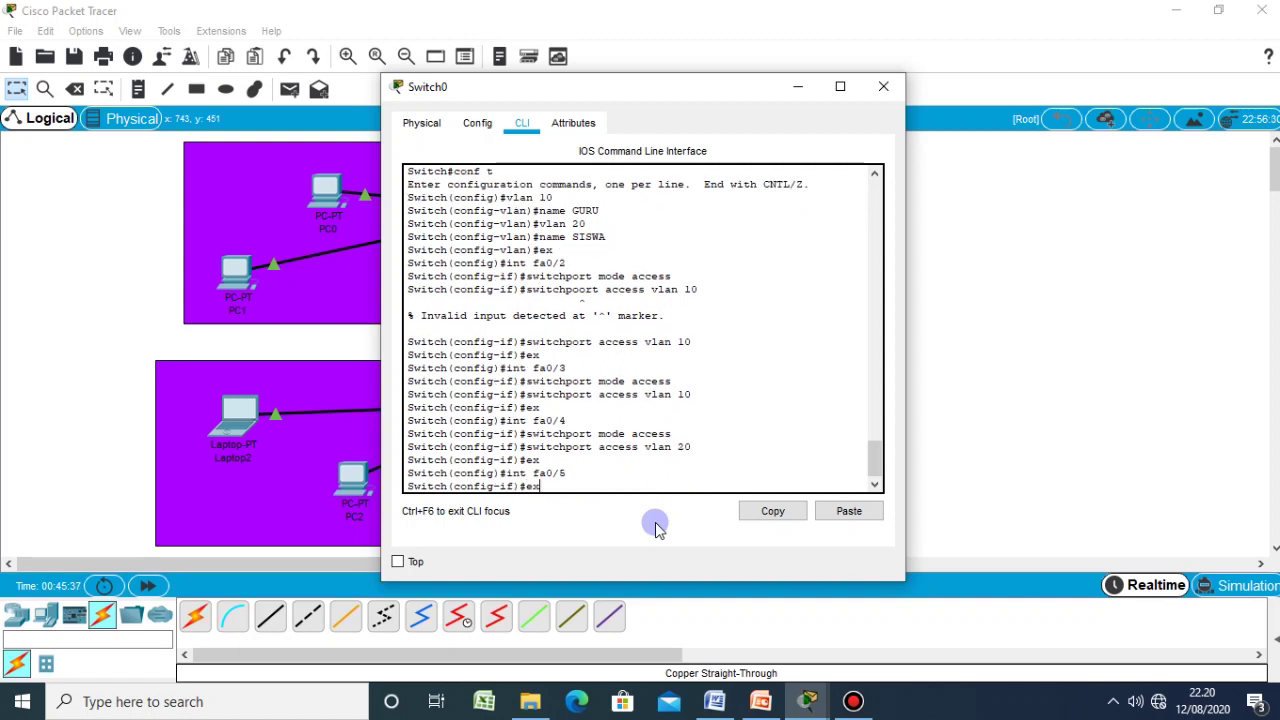
{"action": "key", "text": "Up"}
{"action": "key", "text": "Return"}
- Assign fa0/5 to VLAN 20 with switchport access vlan 20 and exit the interface configuration
{"action": "key", "text": "Up"}
{"action": "key", "text": "Up"}
{"action": "key", "text": "Up"}
{"action": "key", "text": "Up"}
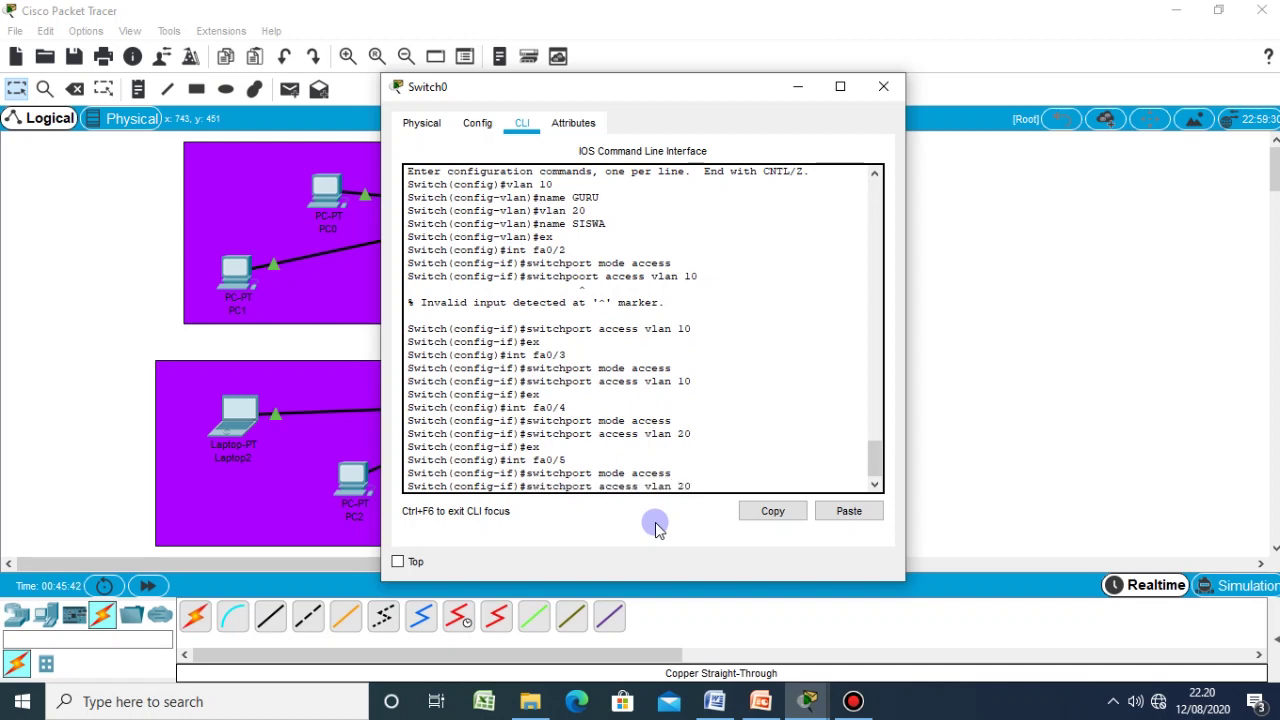
{"action": "key", "text": "Return"}
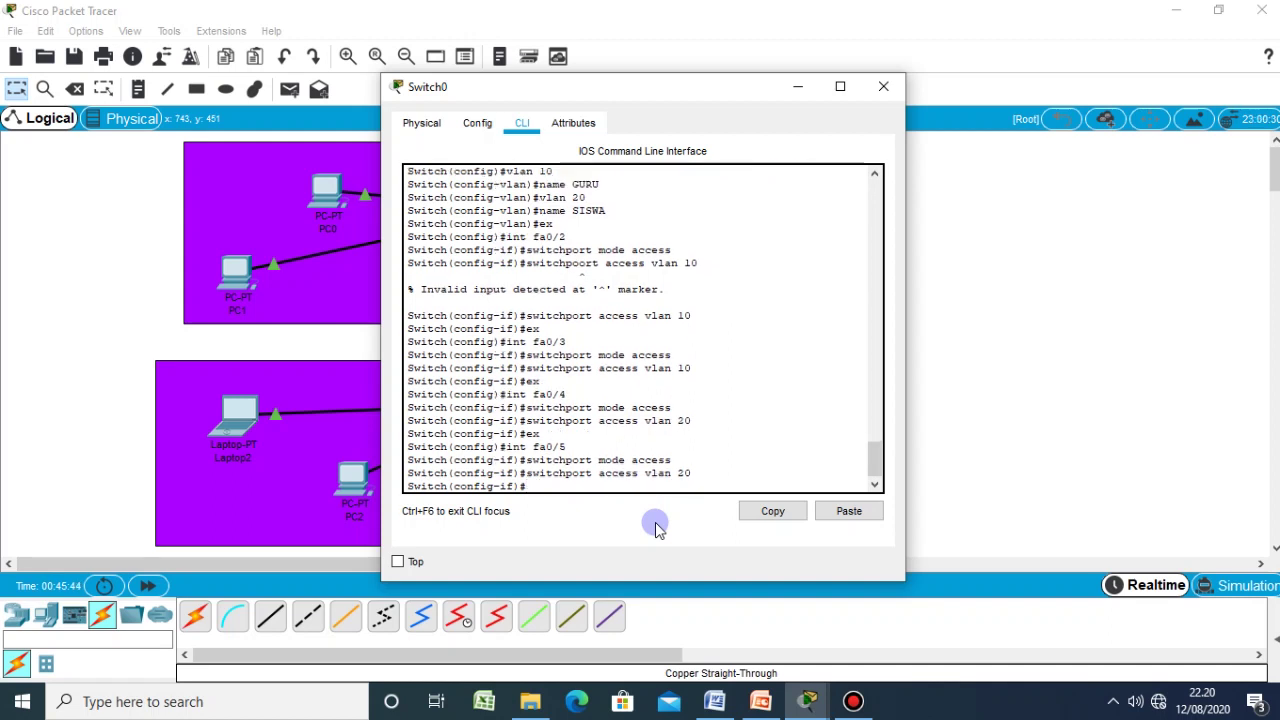
{"action": "type", "text": "ex"}
{"action": "key", "text": "Return"}
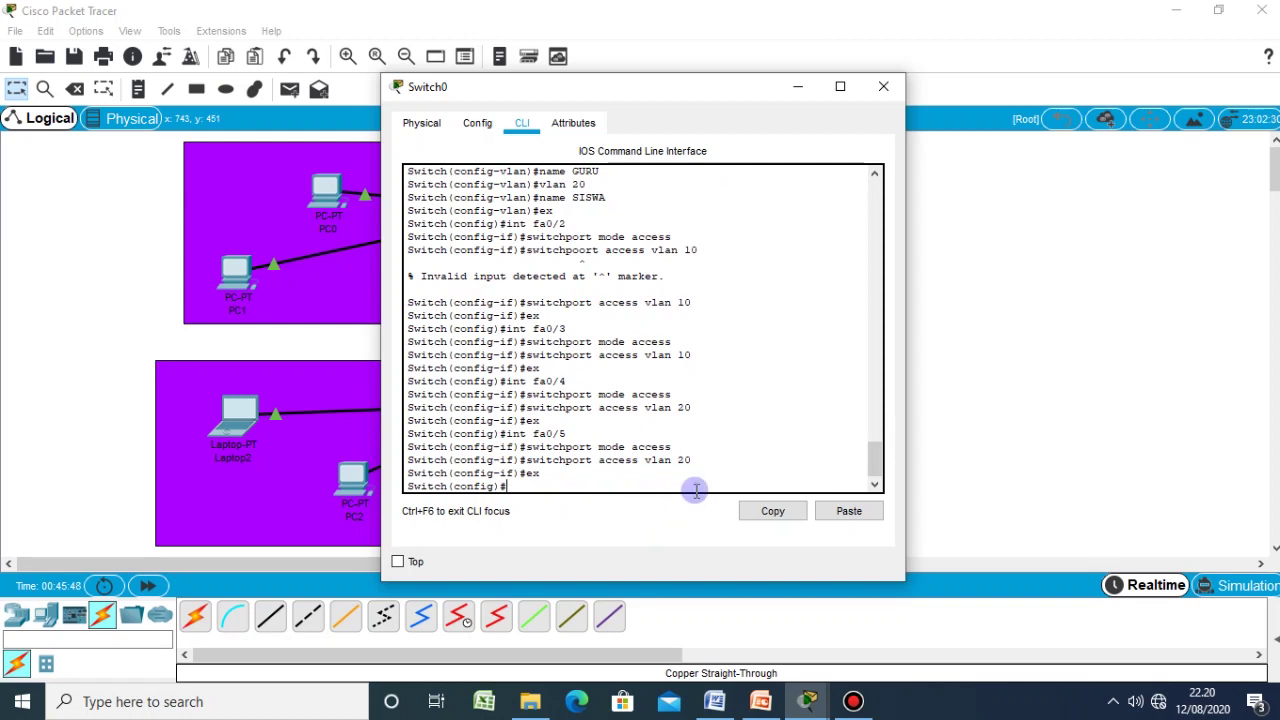
- Review Switch0's port and VLAN summary in the topology, and open slide 7 in PowerPoint for the VLAN IP address commands
{"action": "left_click", "coordinate": [1020, 330]}
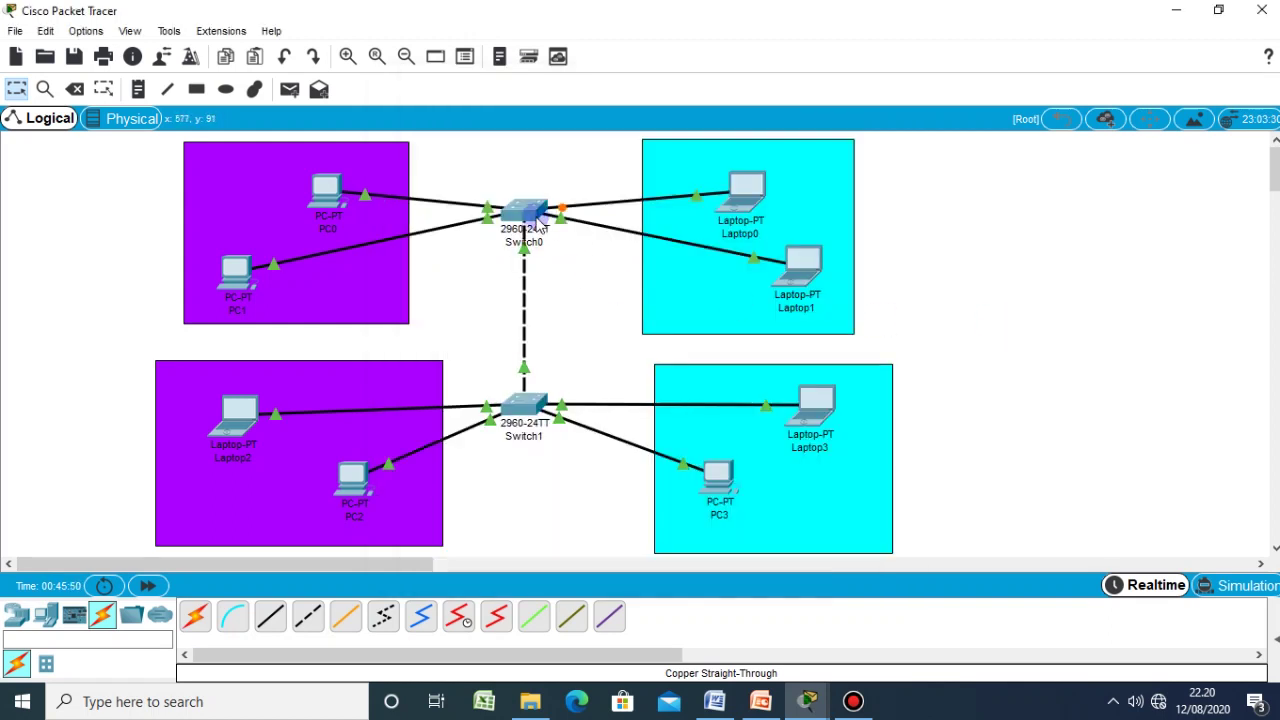
{"action": "mouse_move", "coordinate": [524, 217]}
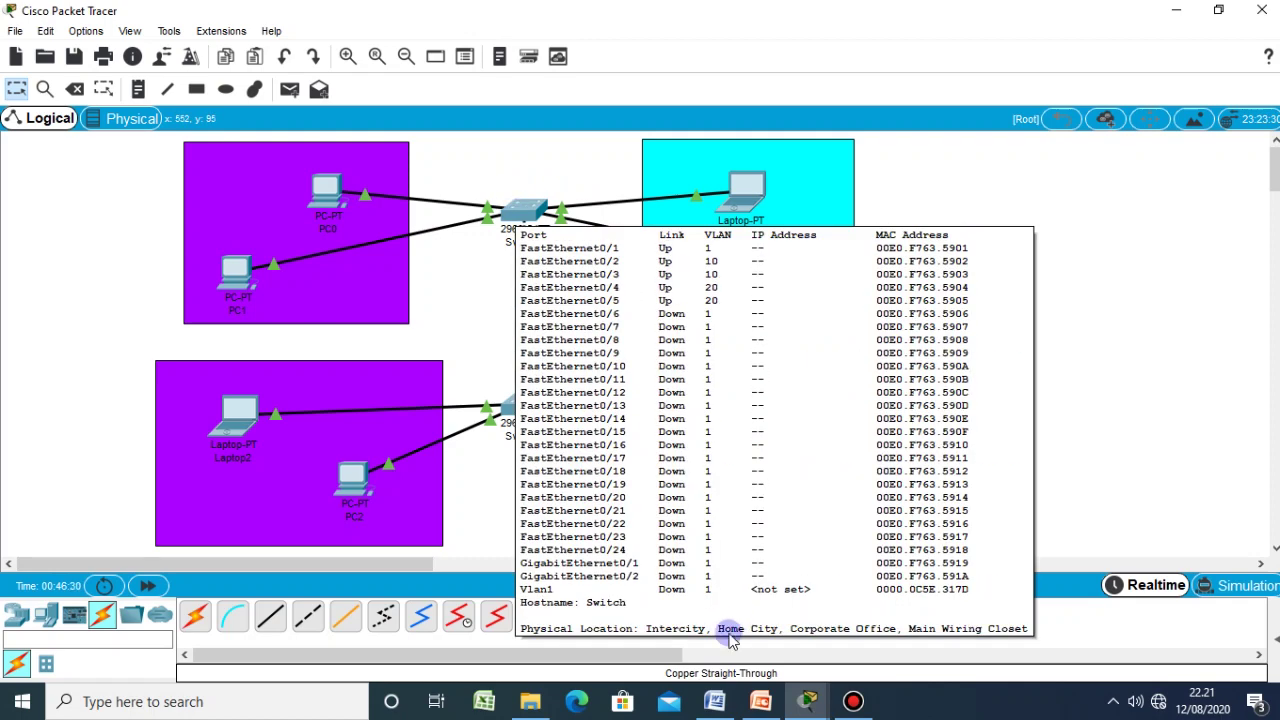
{"action": "left_click", "coordinate": [760, 701]}
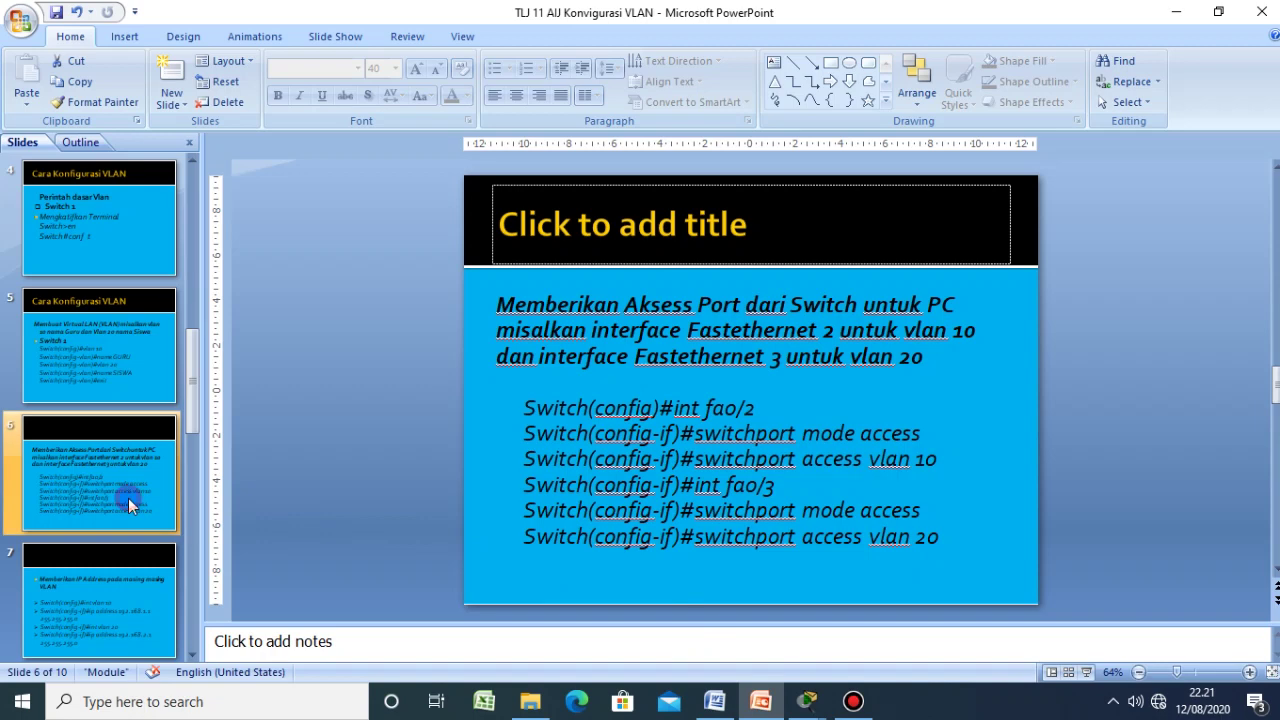
{"action": "left_click", "coordinate": [140, 613]}
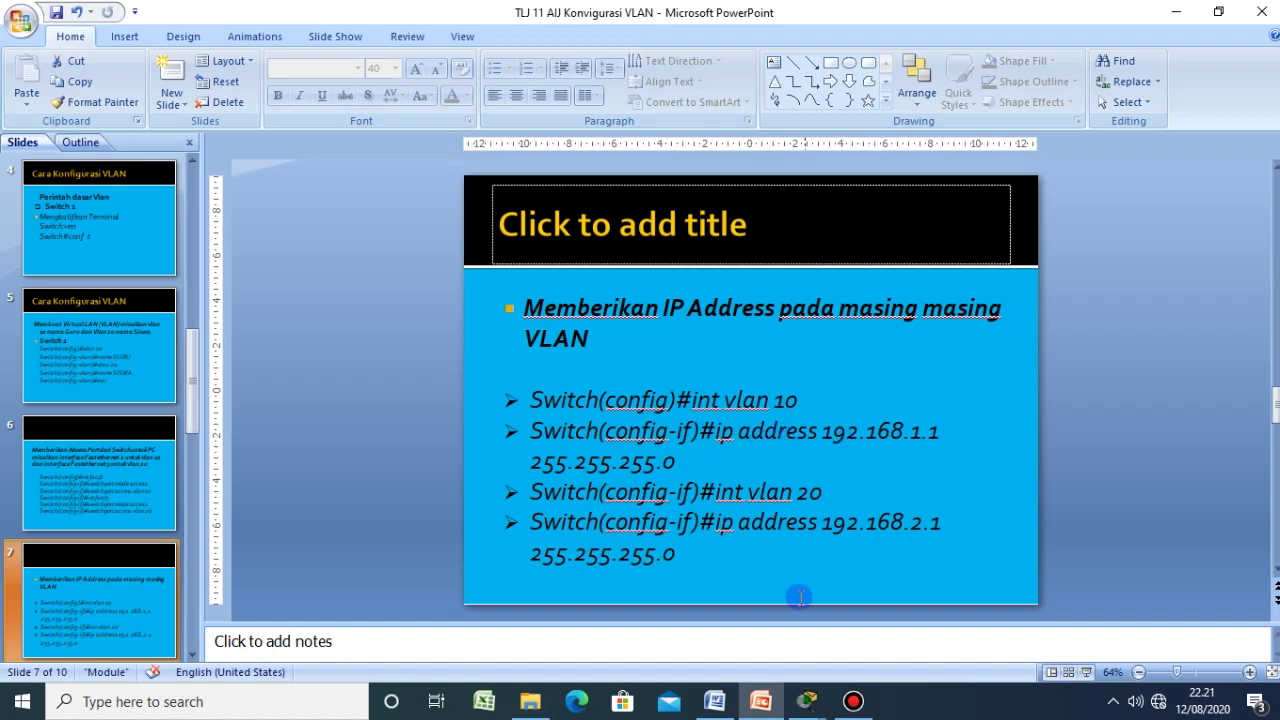
- Switch back to Switch0's command line in Packet Tracer and enter the VLAN 10 interface with int vlan 10
{"action": "mouse_move", "coordinate": [762, 700]}
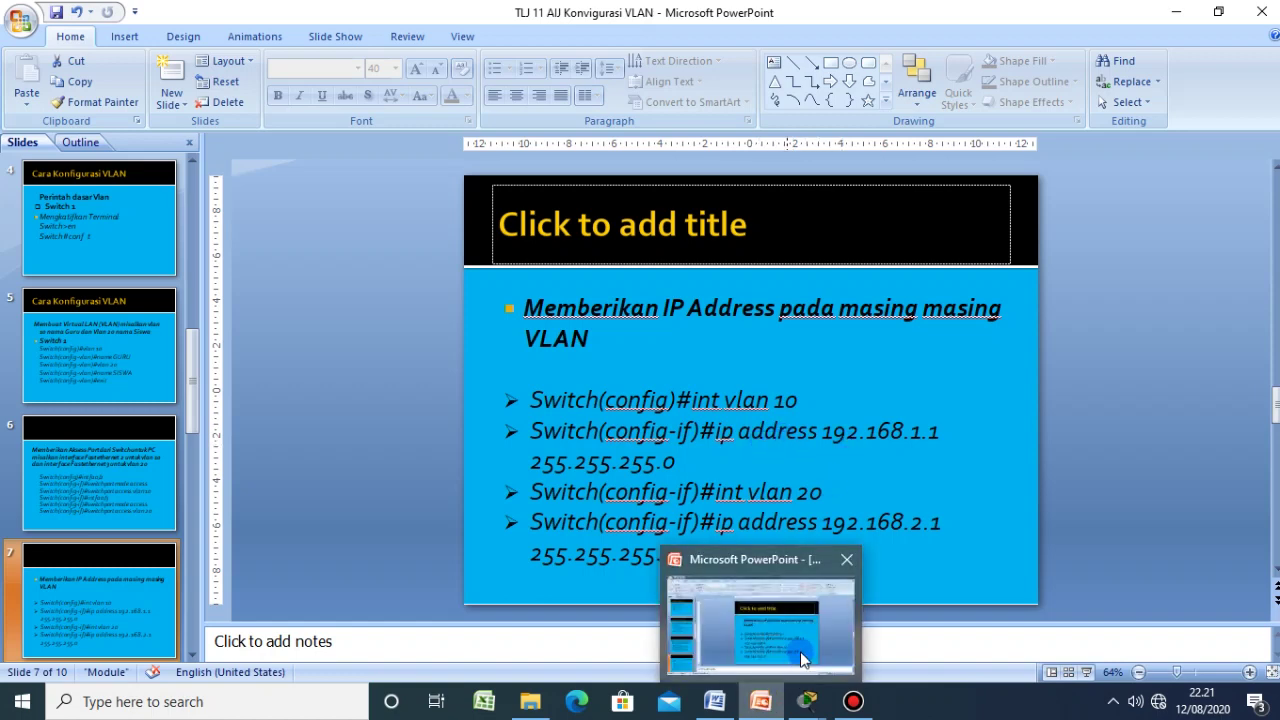
{"action": "mouse_move", "coordinate": [807, 700]}
{"action": "left_click", "coordinate": [752, 650]}
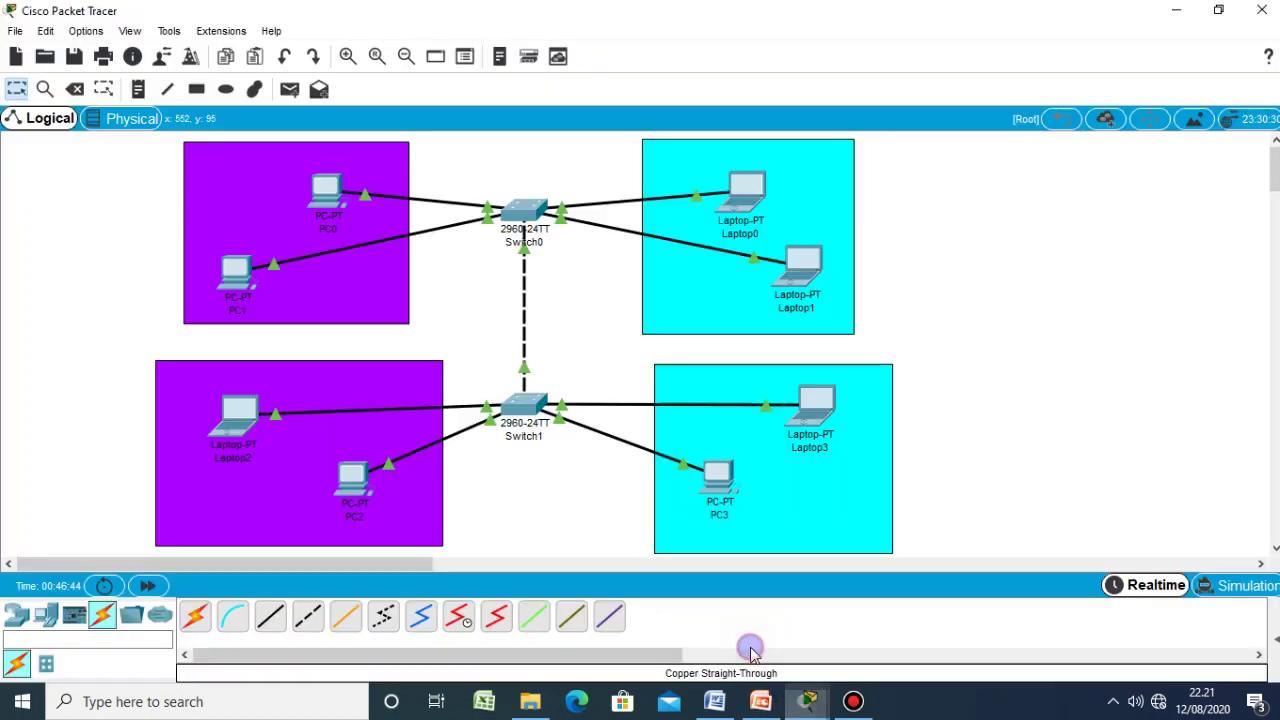
{"action": "left_click", "coordinate": [872, 648]}
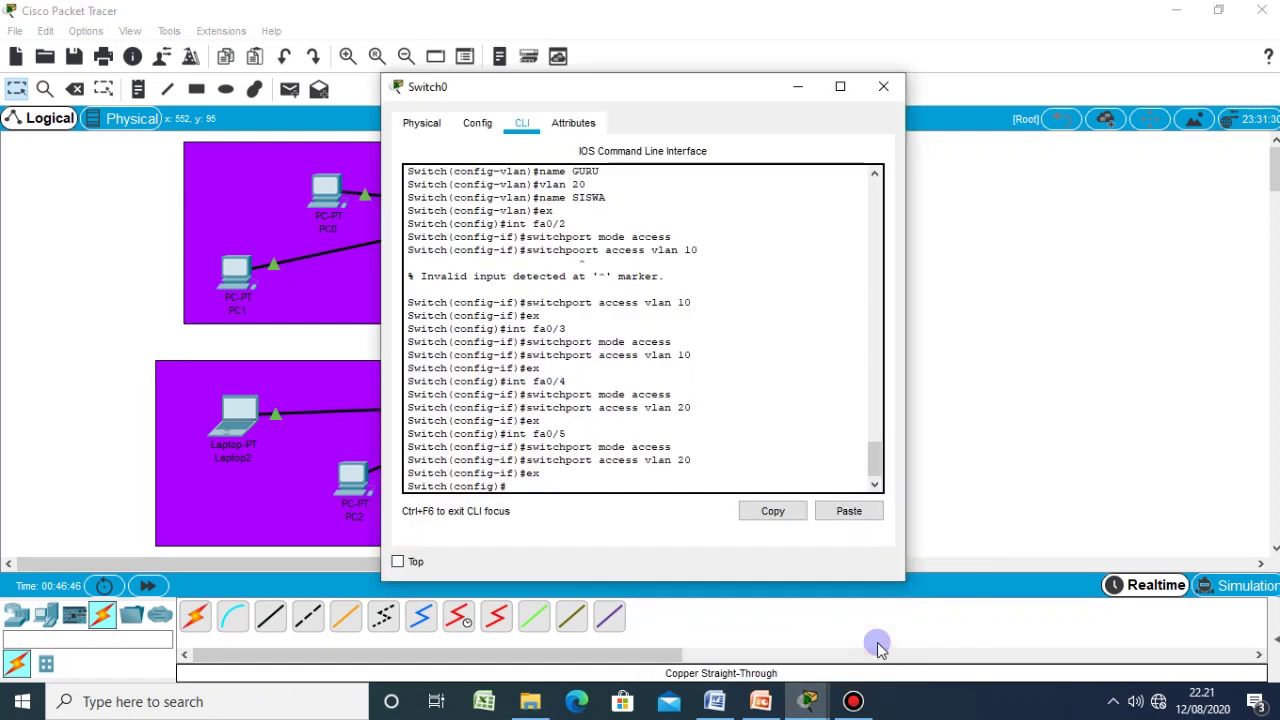
{"action": "type", "text": "int vlan 10"}
{"action": "key", "text": "Return"}
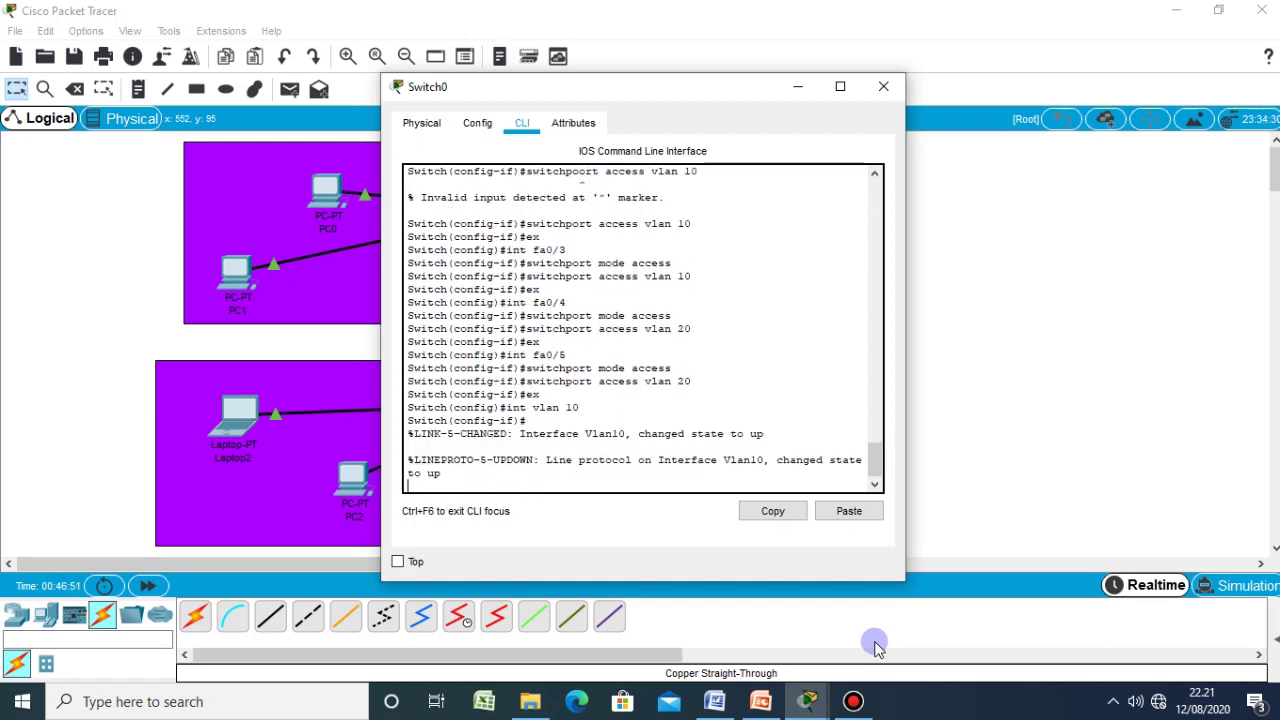
{"action": "key", "text": "Return"}
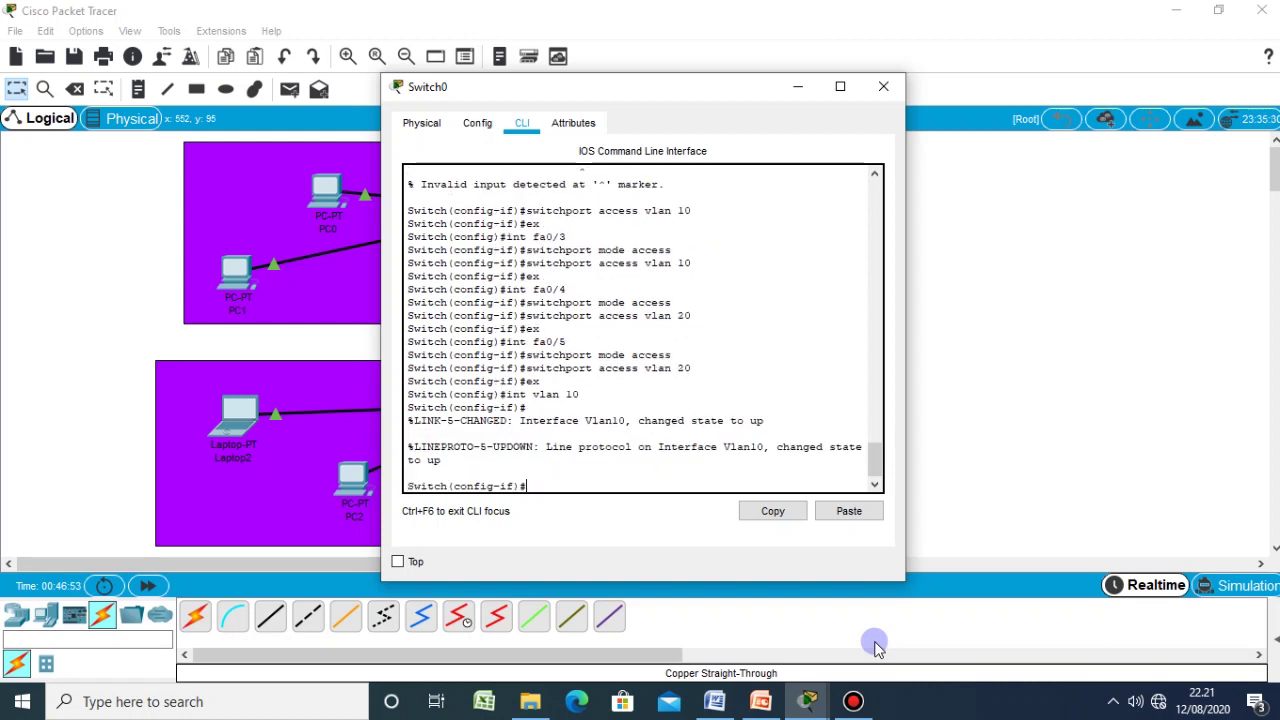
{"action": "key", "text": "Up"}
{"action": "left_click", "coordinate": [762, 702]}
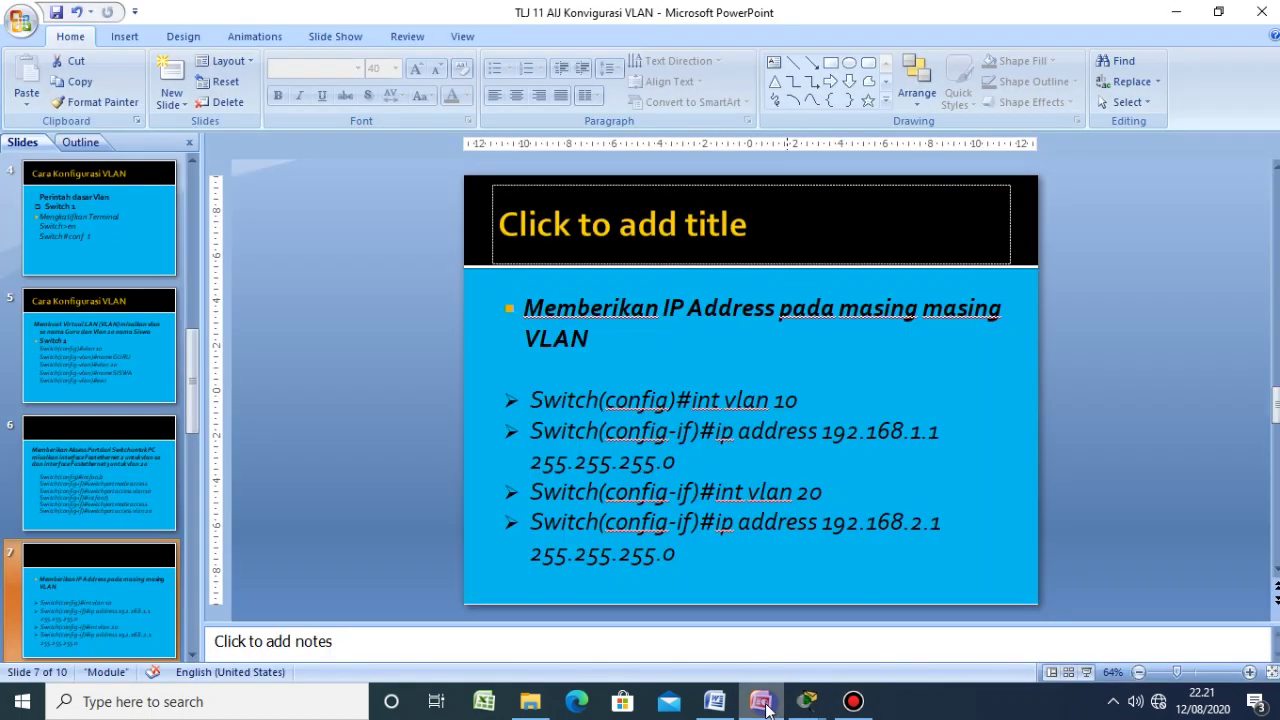
{"action": "mouse_move", "coordinate": [810, 697]}
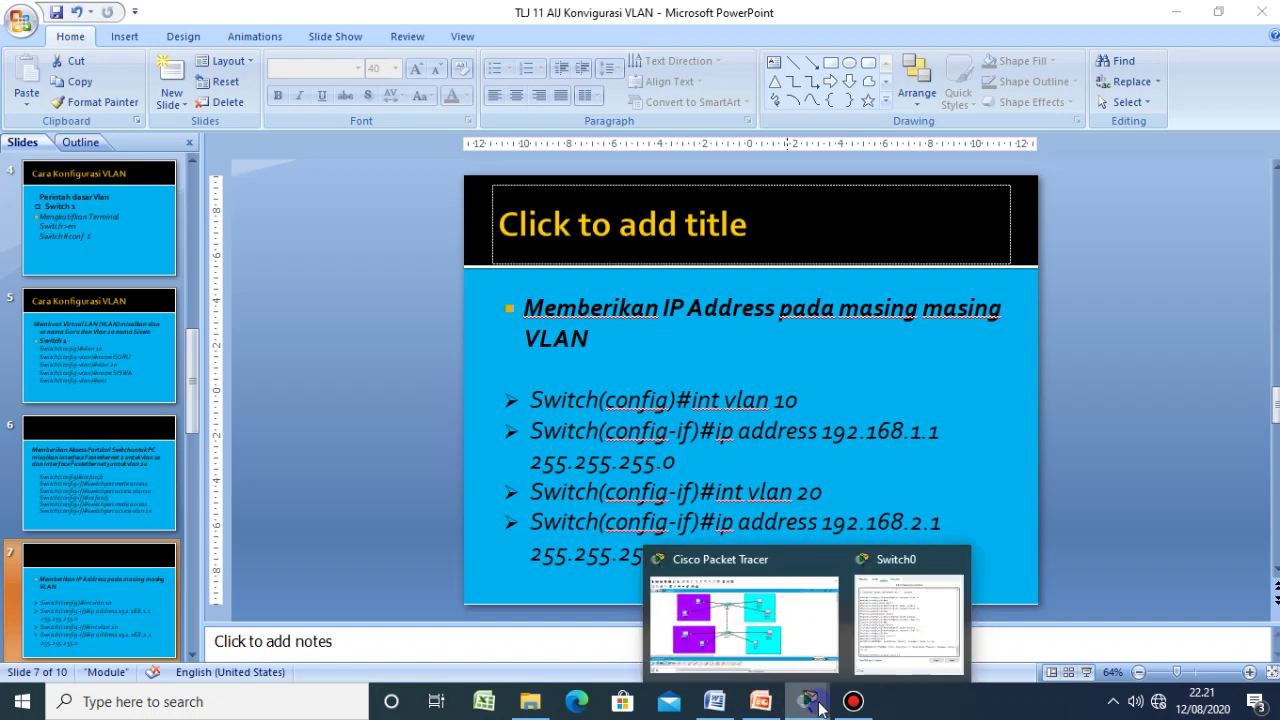
{"action": "left_click", "coordinate": [895, 643]}
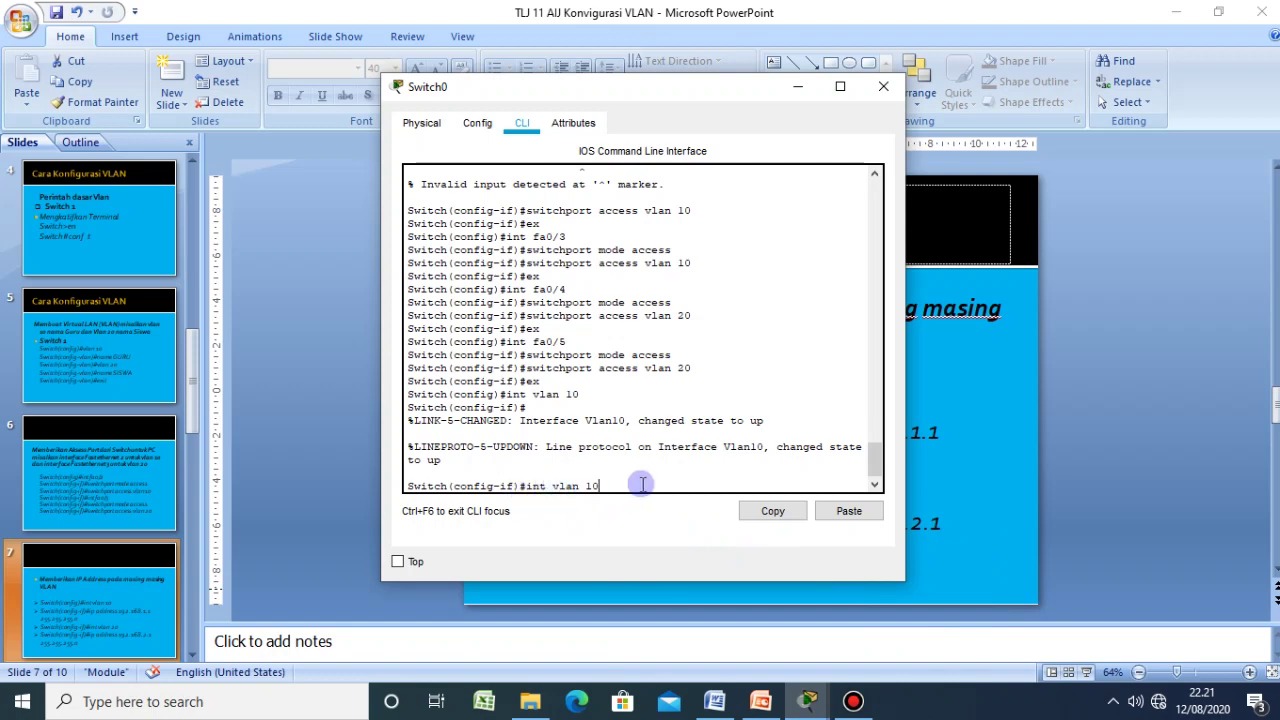
{"action": "key", "text": "BackSpace"}
{"action": "key", "text": "BackSpace"}
{"action": "key", "text": "BackSpace"}
{"action": "key", "text": "BackSpace"}
{"action": "key", "text": "BackSpace"}
{"action": "key", "text": "BackSpace"}
{"action": "key", "text": "BackSpace"}
{"action": "key", "text": "BackSpace"}
{"action": "key", "text": "BackSpace"}
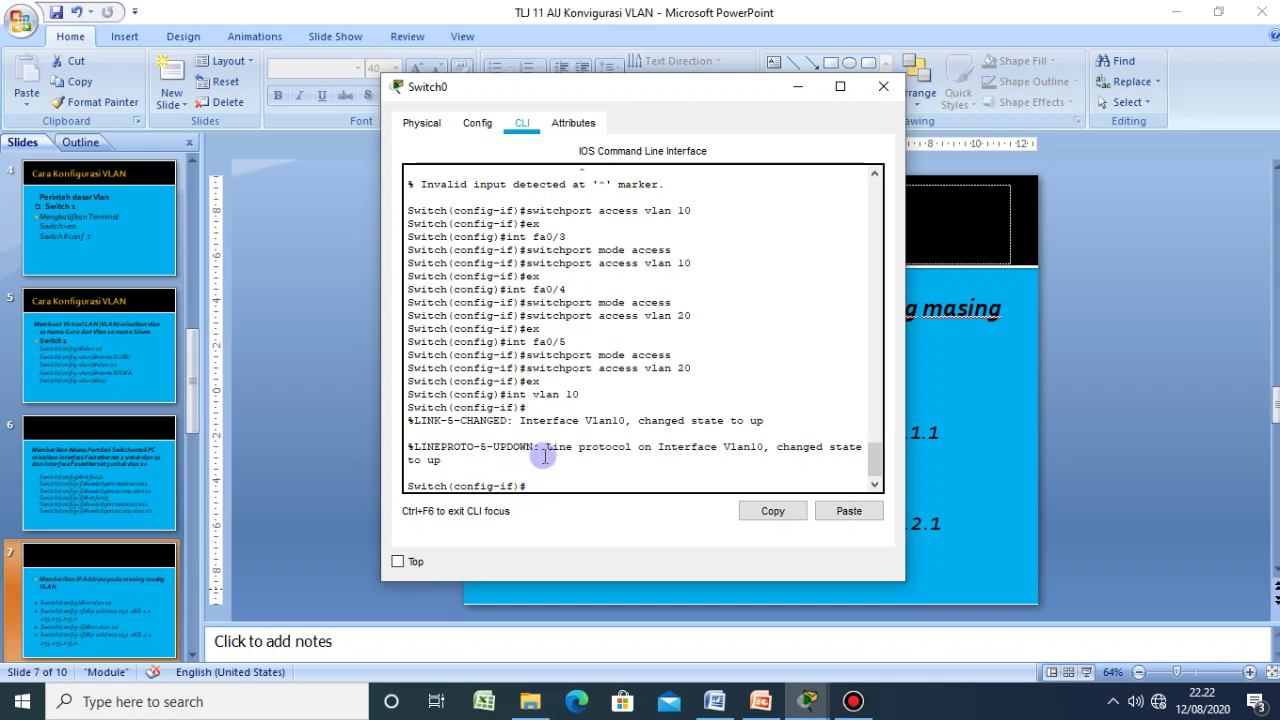
- Assign IP address 192.168.1.1 with mask 255.255.255.0 to the VLAN 10 interface on Switch0, checking the slide and the Word routing table
{"action": "type", "text": "ip"}
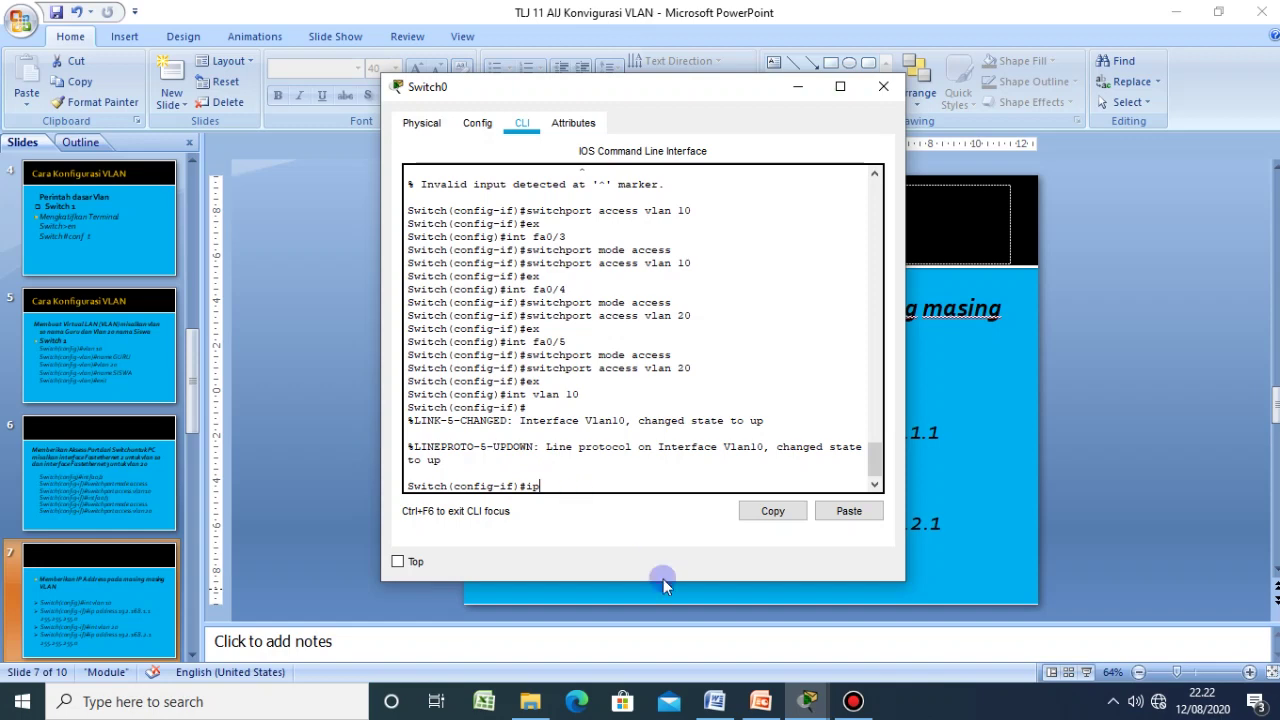
{"action": "left_click", "coordinate": [760, 701]}
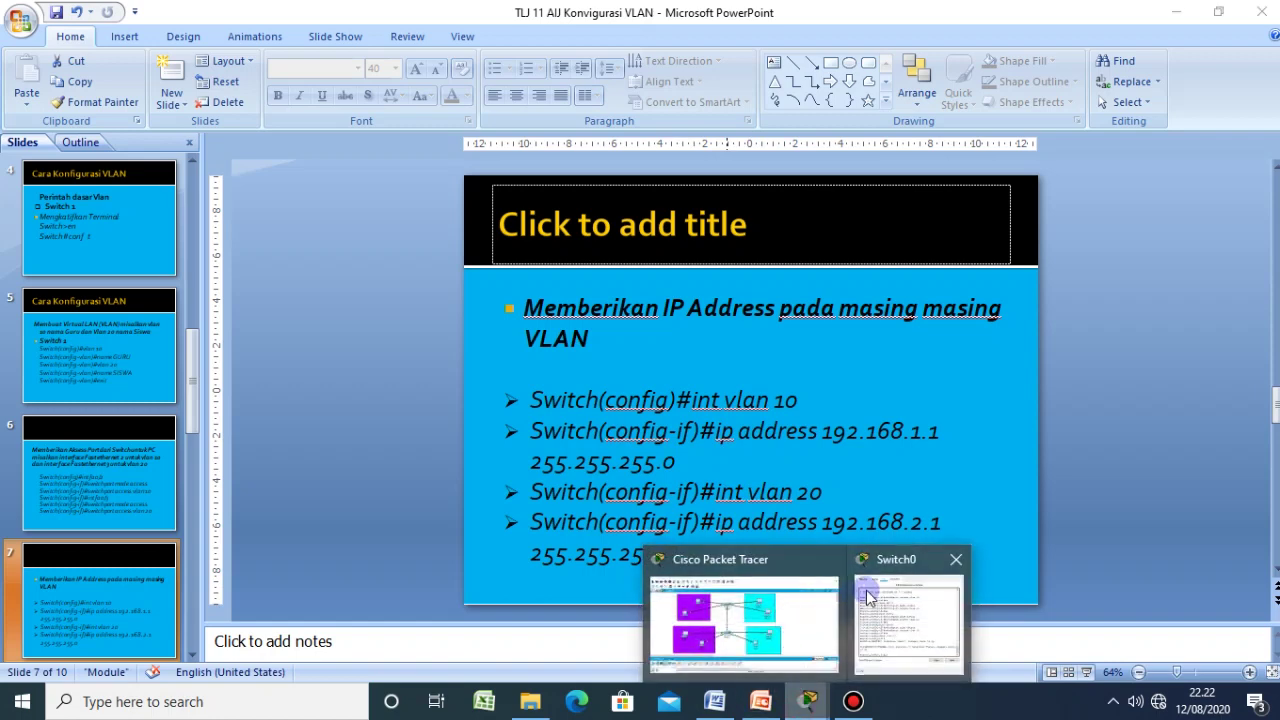
{"action": "left_click", "coordinate": [858, 590]}
{"action": "type", "text": "ad"}
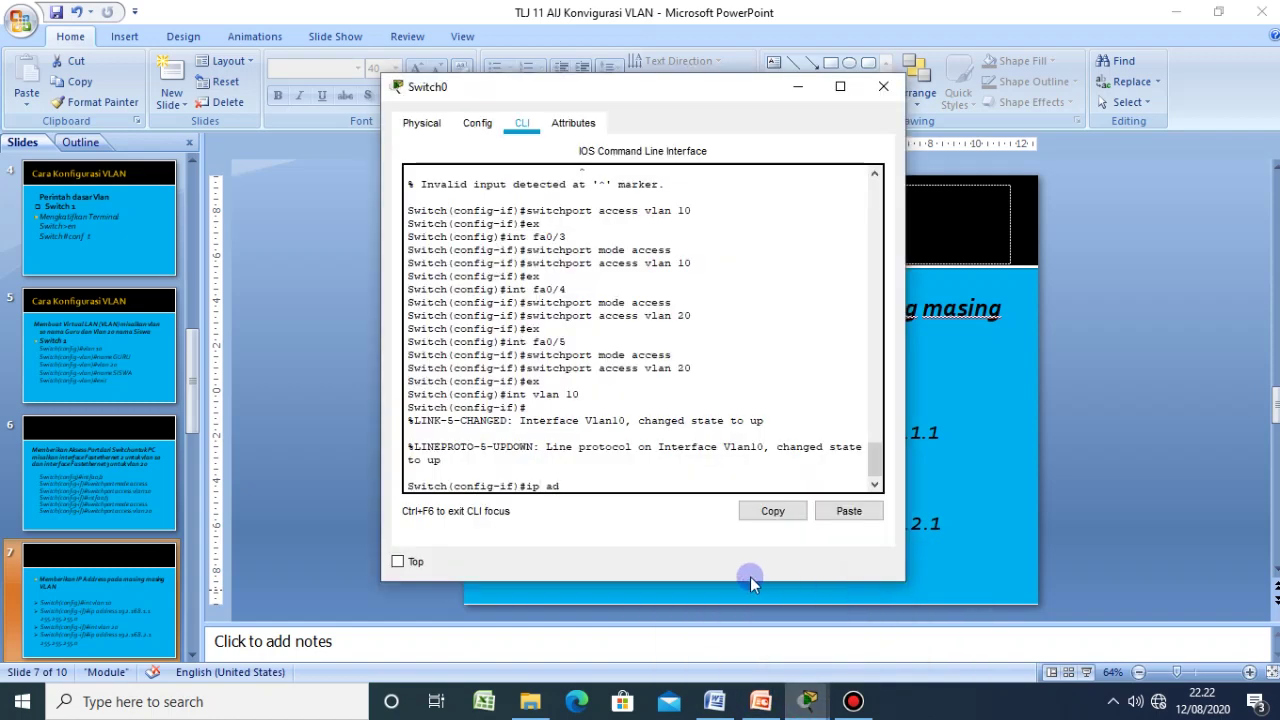
{"action": "type", "text": "dress 192.168.1.1."}
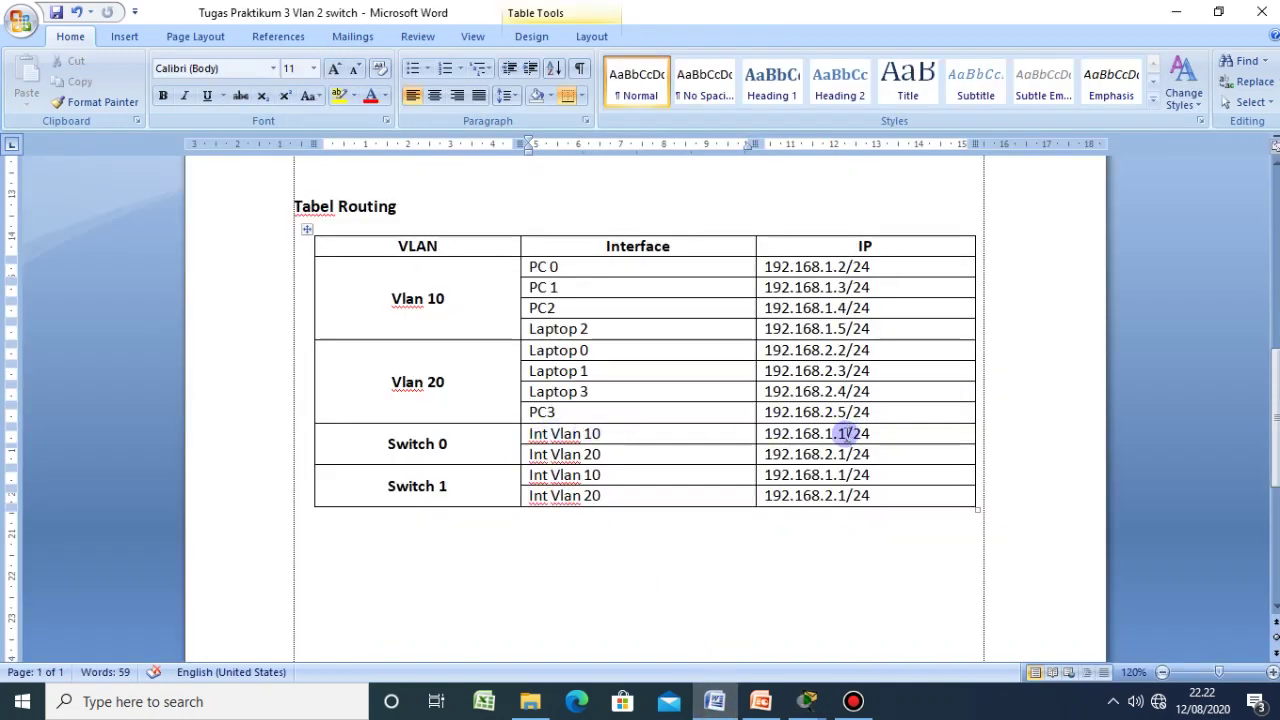
{"action": "mouse_move", "coordinate": [807, 701]}
{"action": "left_click", "coordinate": [851, 617]}
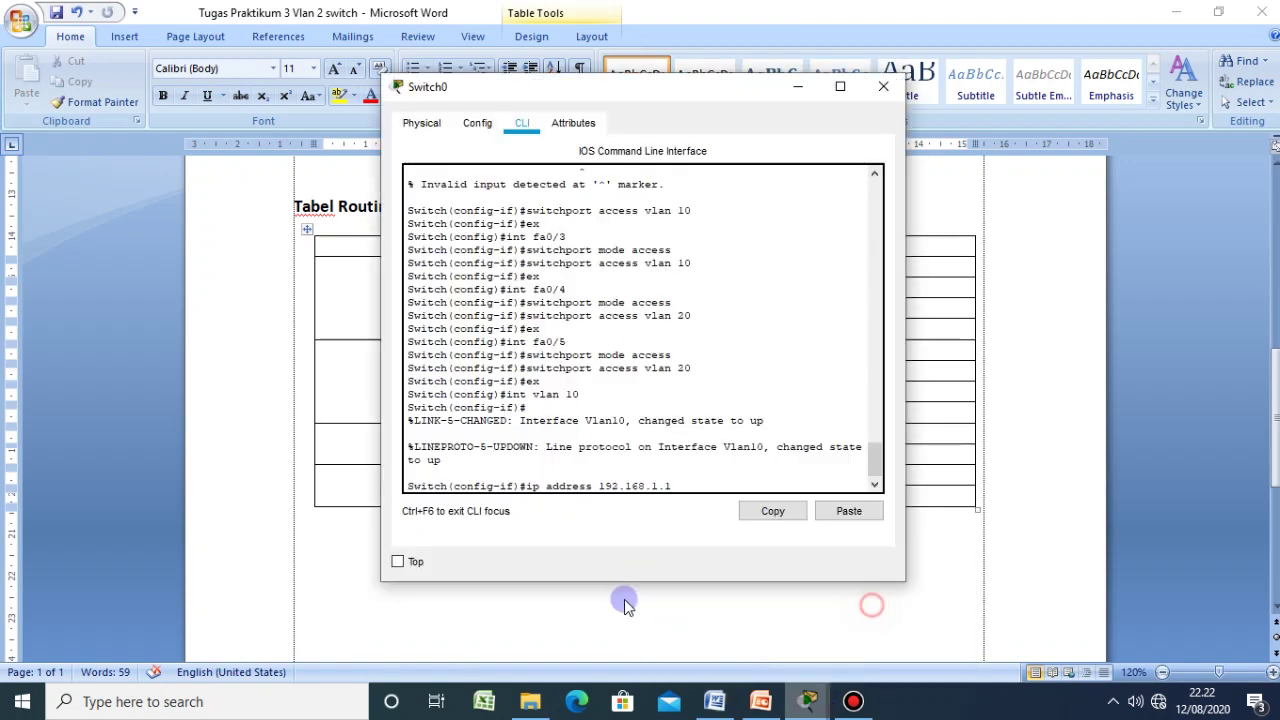
{"action": "type", "text": "255."}
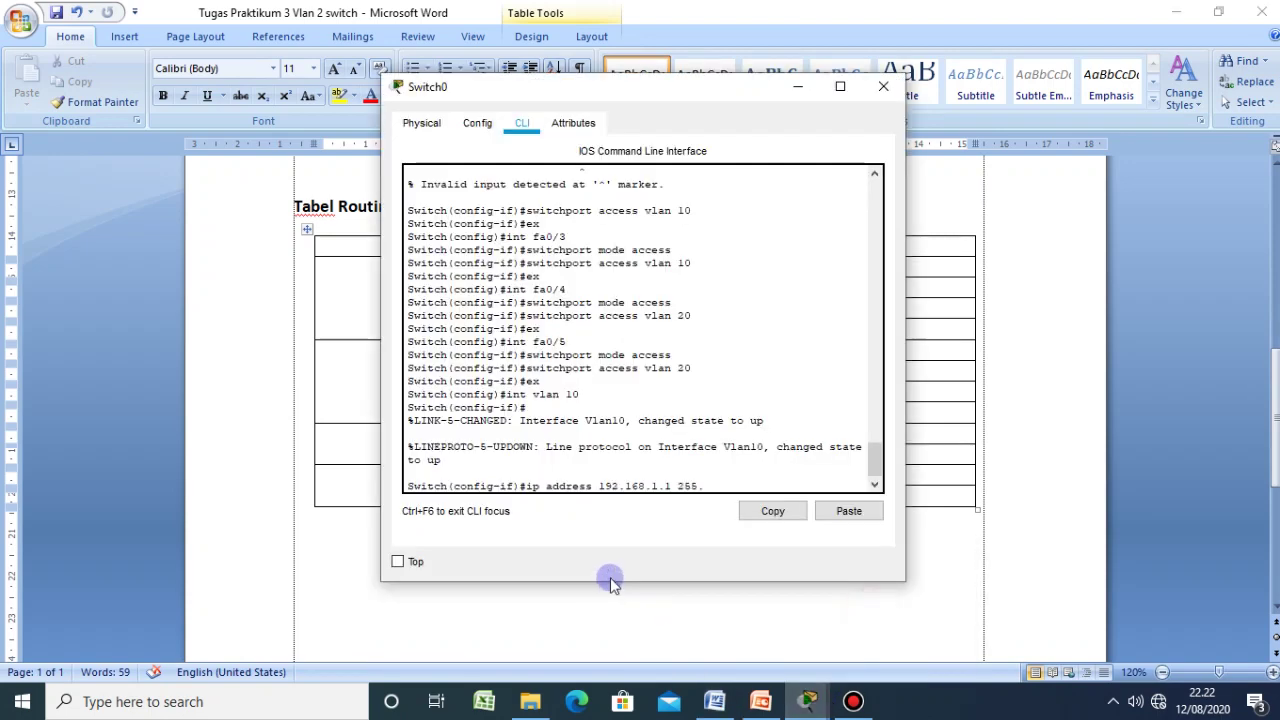
{"action": "type", "text": "255.255.0"}
{"action": "left_click", "coordinate": [766, 704]}
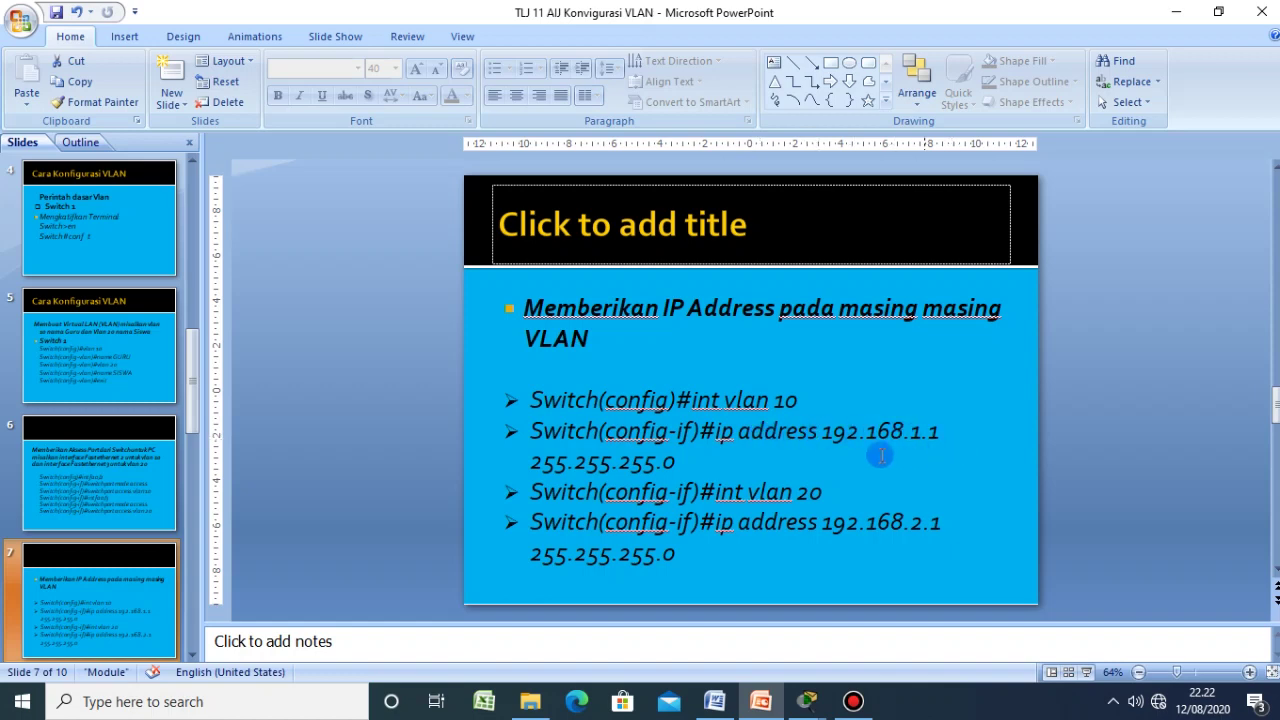
{"action": "mouse_move", "coordinate": [810, 702]}
{"action": "left_click", "coordinate": [858, 632]}
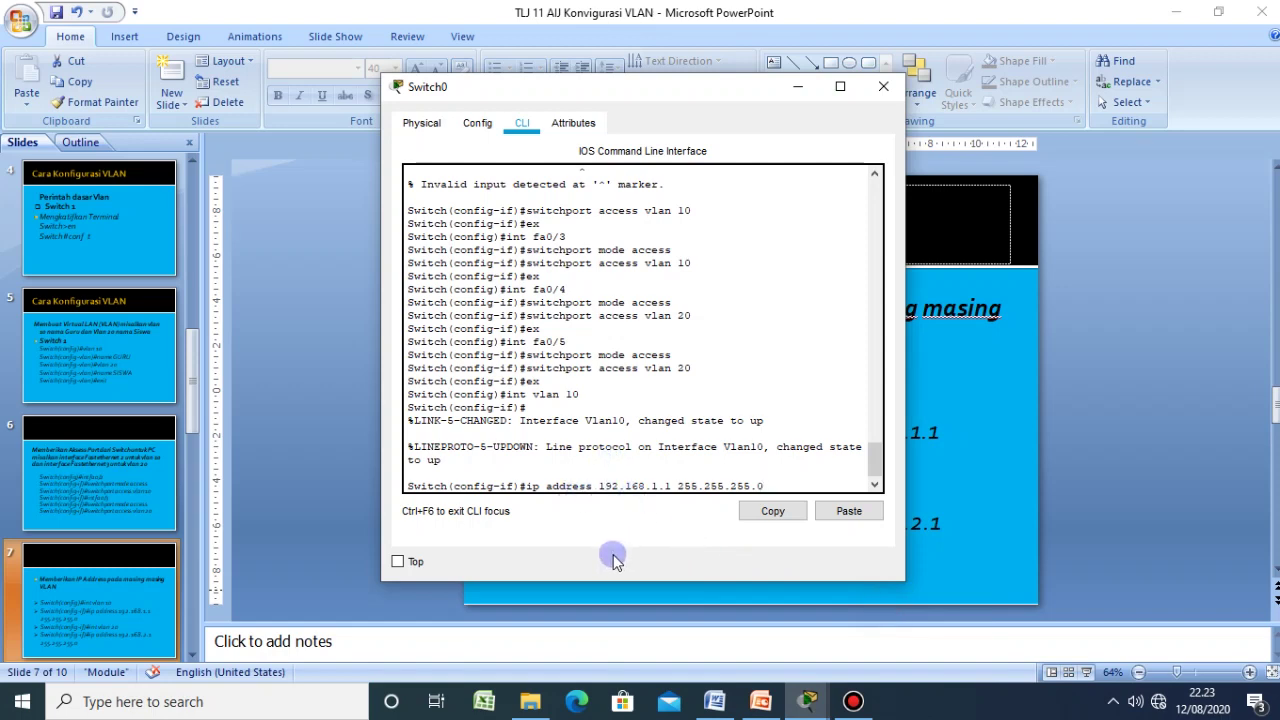
{"action": "key", "text": "Return"}
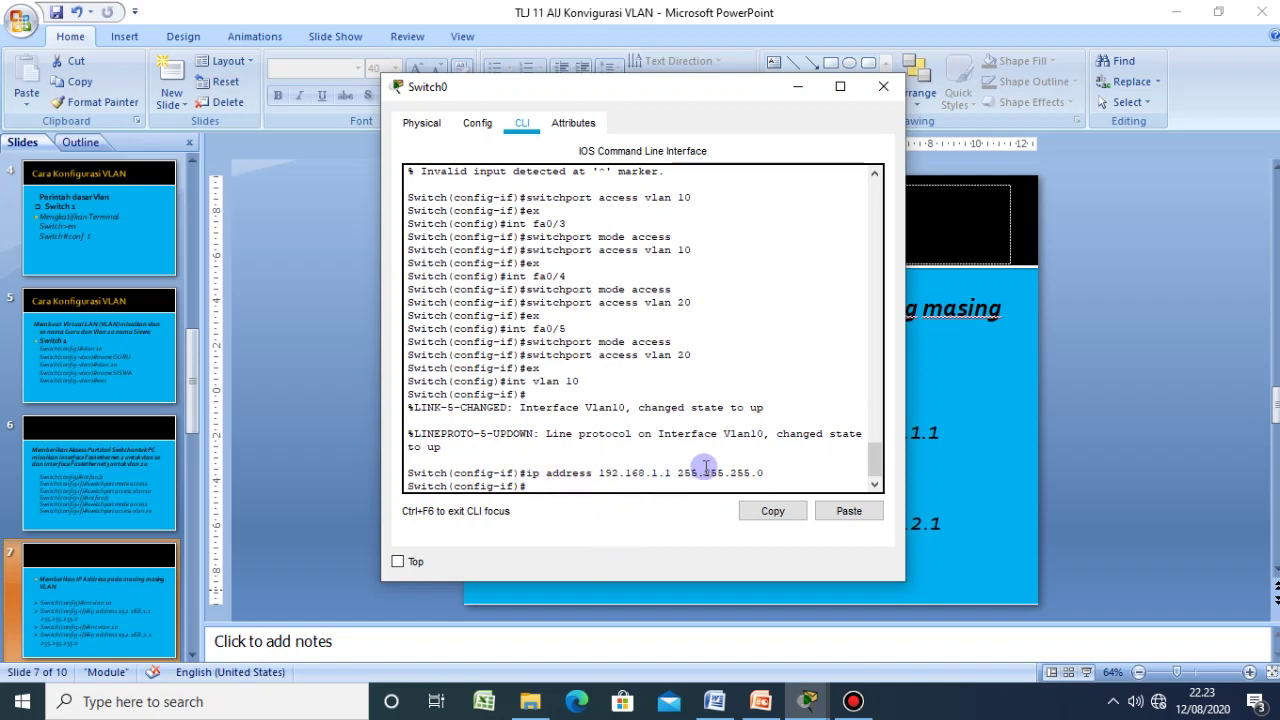
- Review Switch0 in the Packet Tracer topology and check the VLAN 20 interface commands on slide 7 in PowerPoint
{"action": "left_click", "coordinate": [808, 701]}
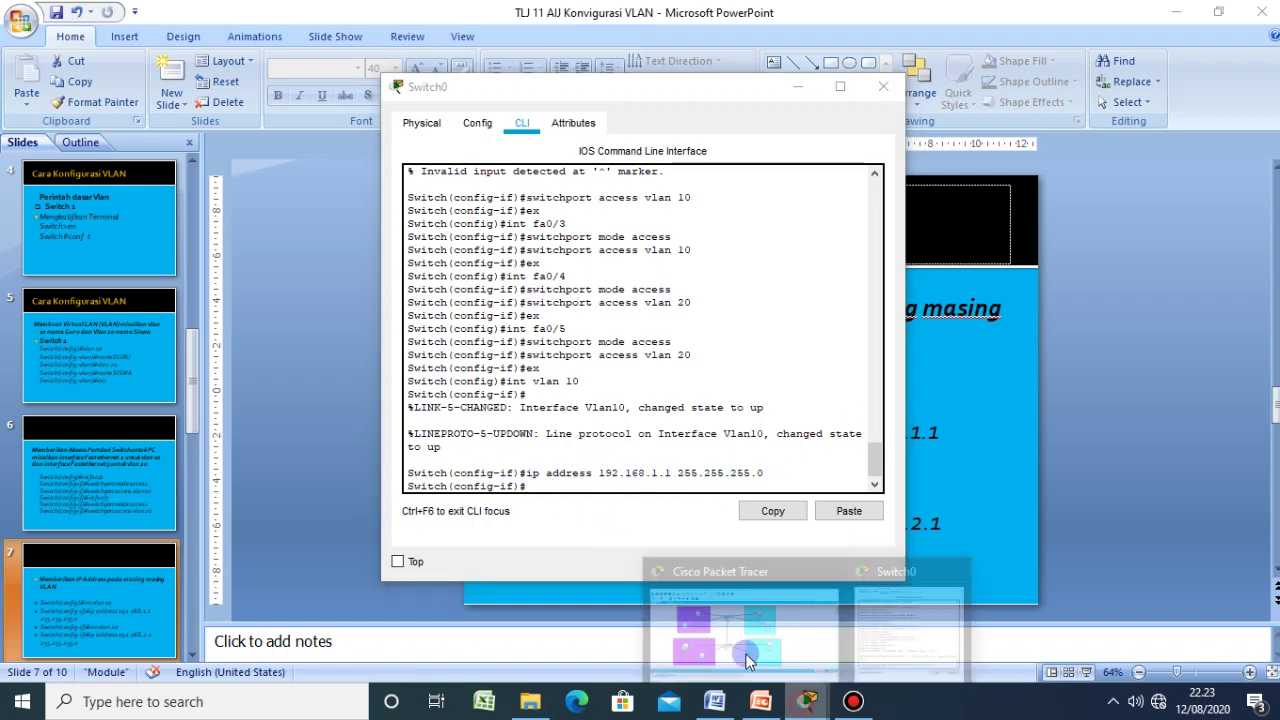
{"action": "left_click", "coordinate": [700, 593]}
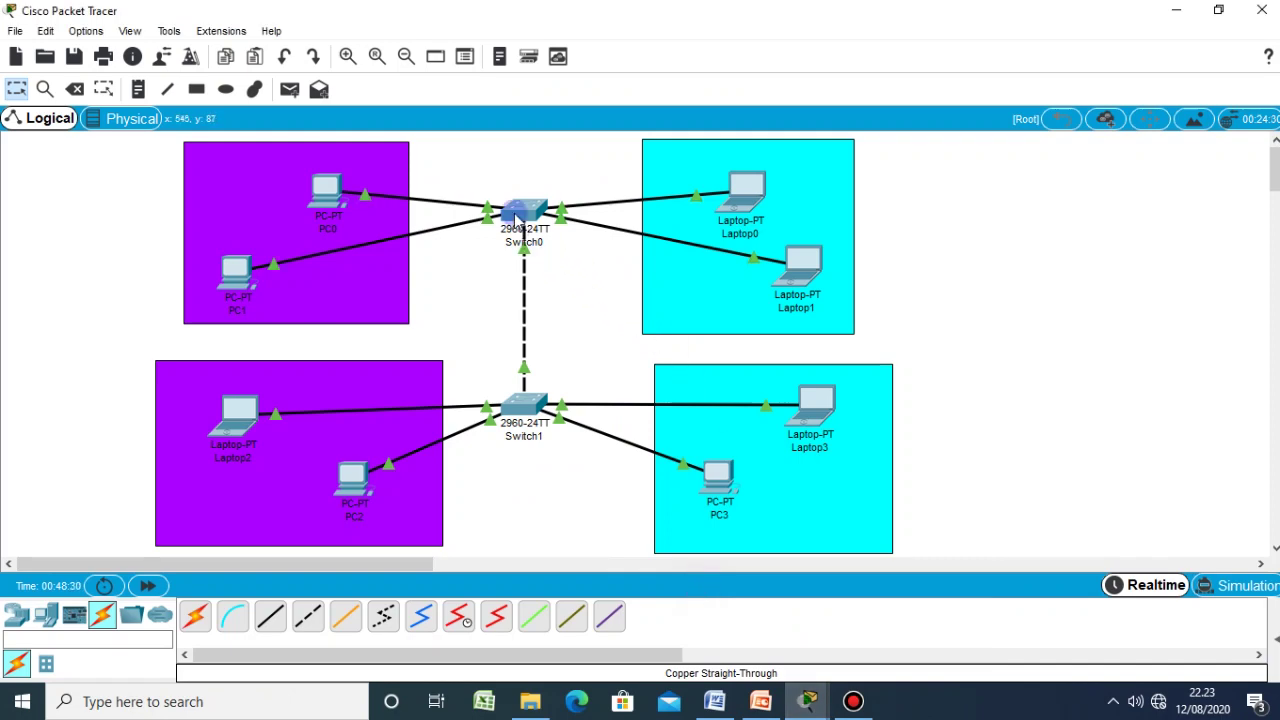
{"action": "mouse_move", "coordinate": [516, 222]}
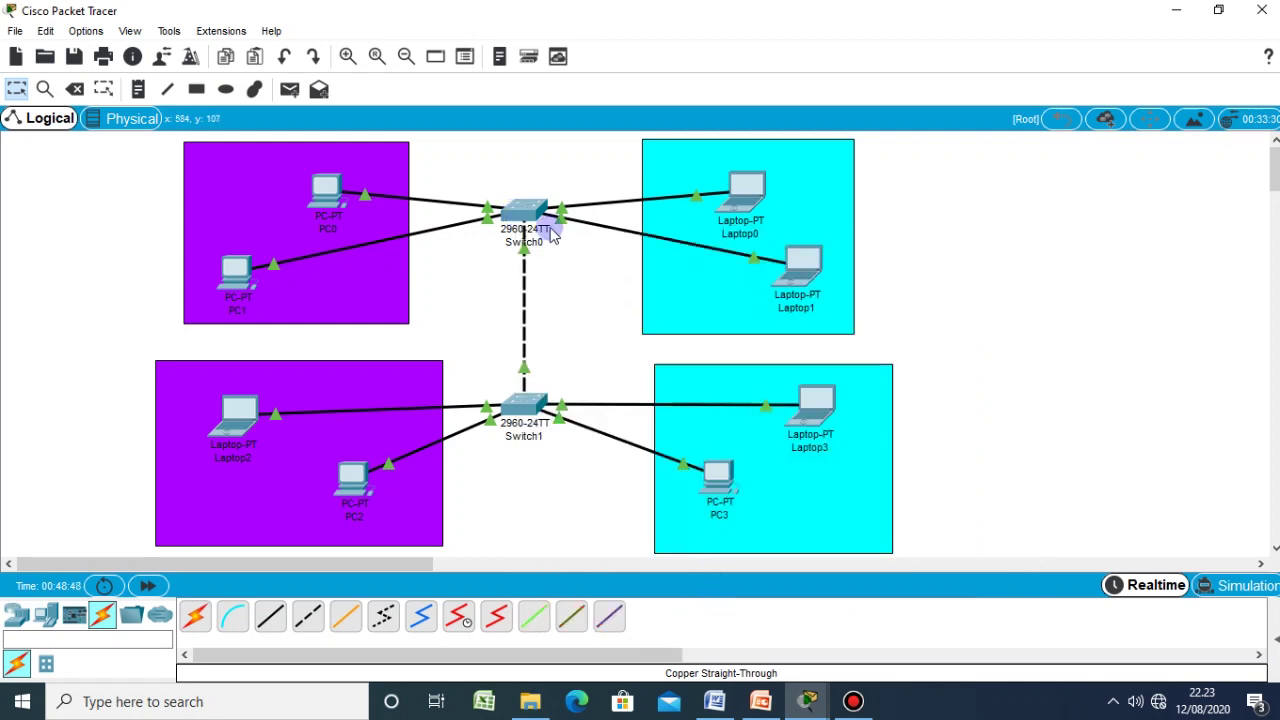
{"action": "left_click", "coordinate": [514, 216]}
{"action": "mouse_move", "coordinate": [514, 216]}
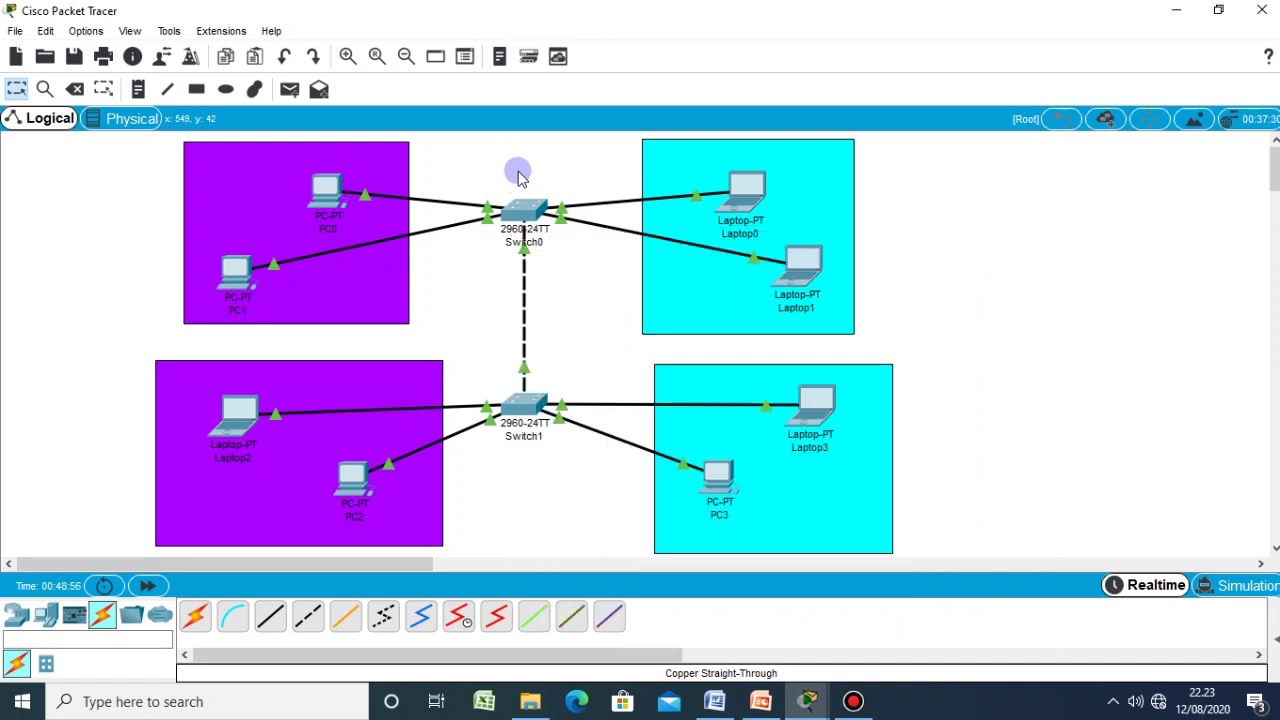
{"action": "left_click", "coordinate": [758, 704]}
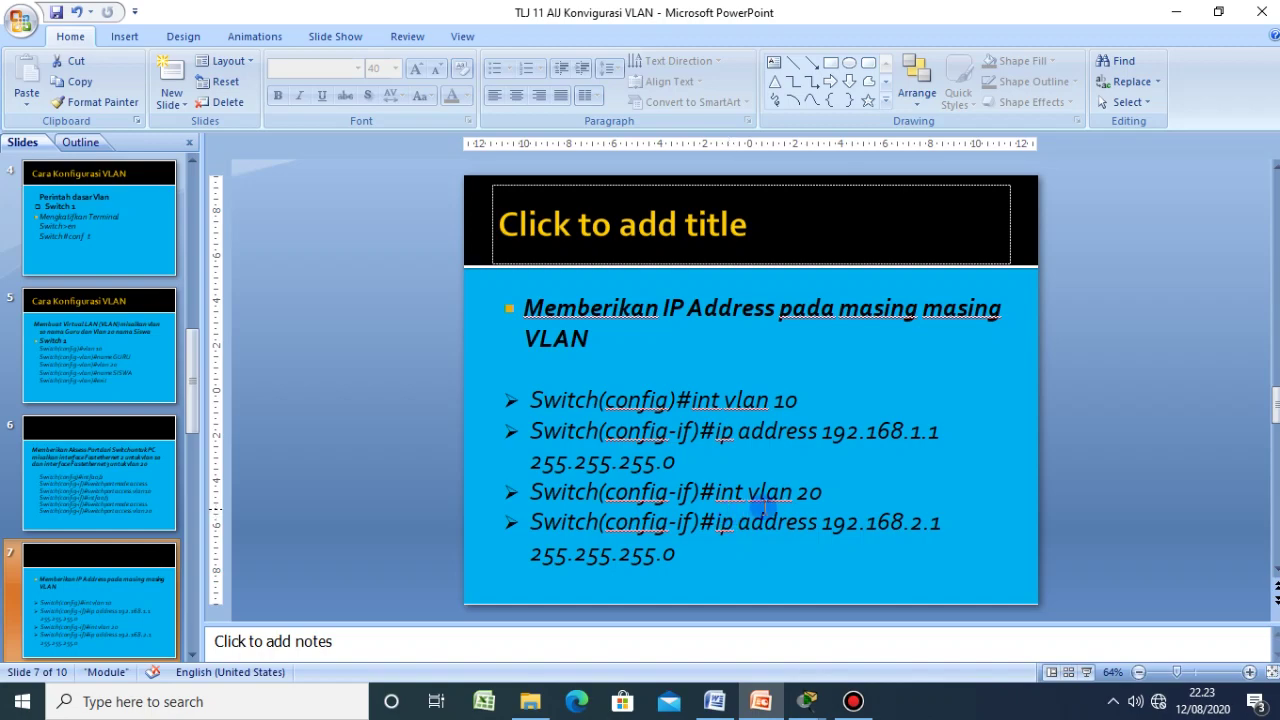
{"action": "mouse_move", "coordinate": [818, 706]}
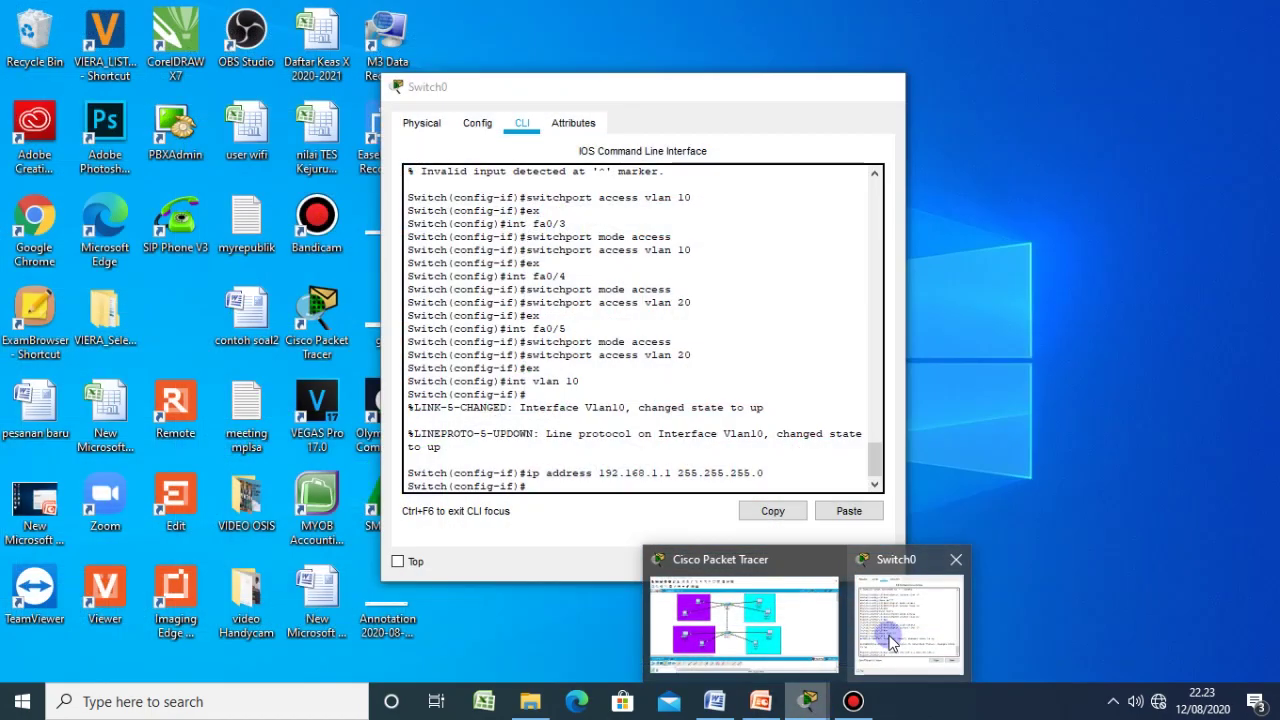
- Return to Switch0's command line in Packet Tracer and enter the VLAN 20 interface with int vlan 20
{"action": "left_click", "coordinate": [905, 615]}
{"action": "type", "text": "int"}
{"action": "key", "text": "BackSpace"}
{"action": "key", "text": "BackSpace"}
{"action": "key", "text": "BackSpace"}
{"action": "key", "text": "Up"}
{"action": "key", "text": "Up"}
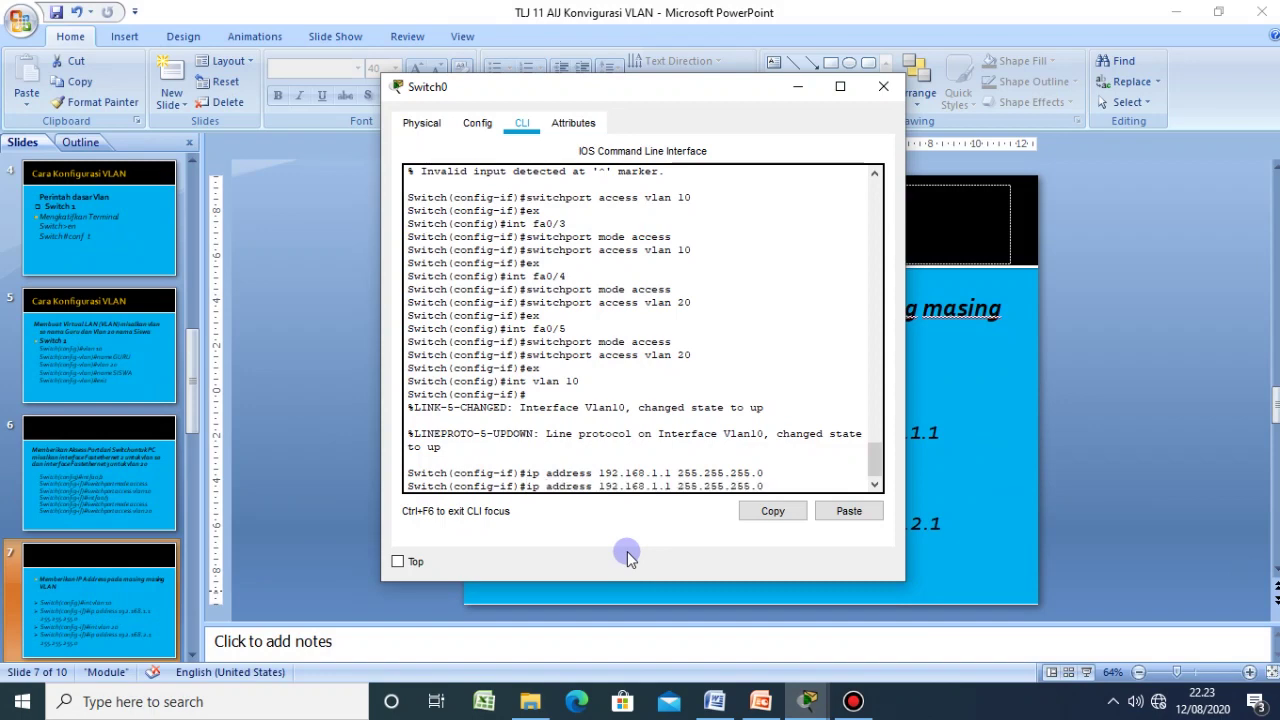
{"action": "key", "text": "BackSpace"}
{"action": "key", "text": "BackSpace"}
{"action": "type", "text": "20"}
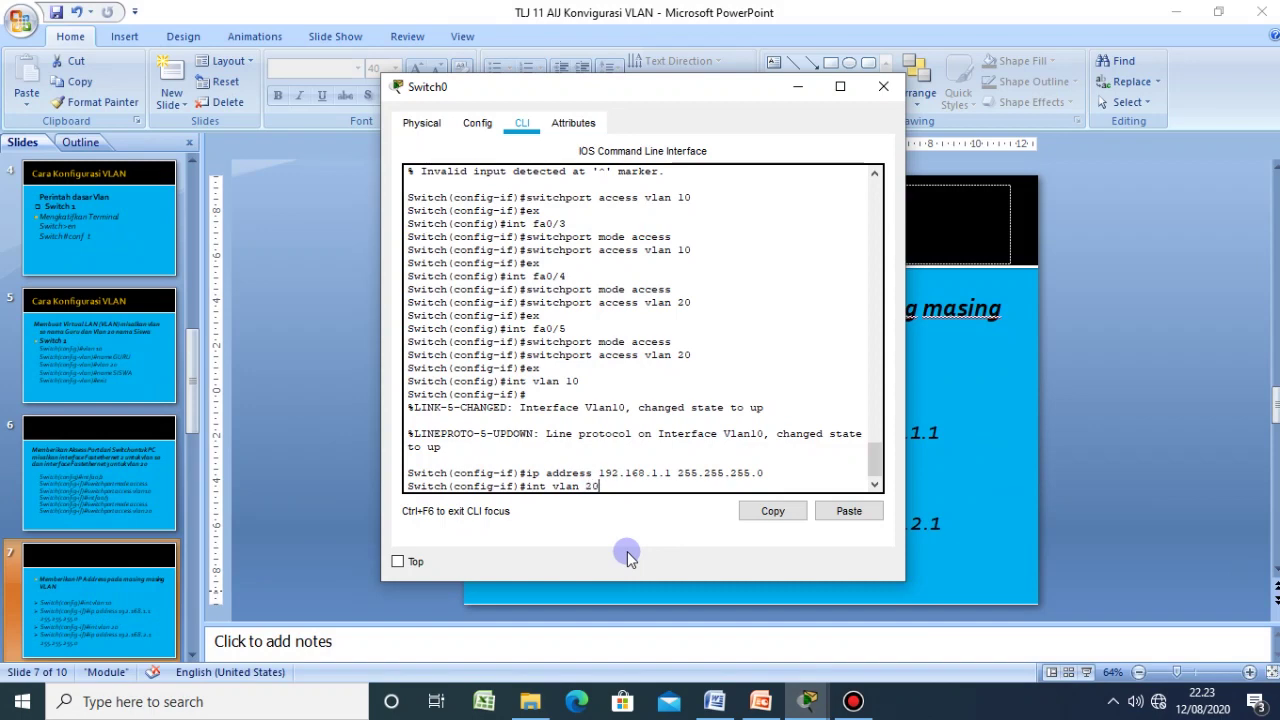
{"action": "key", "text": "Return"}
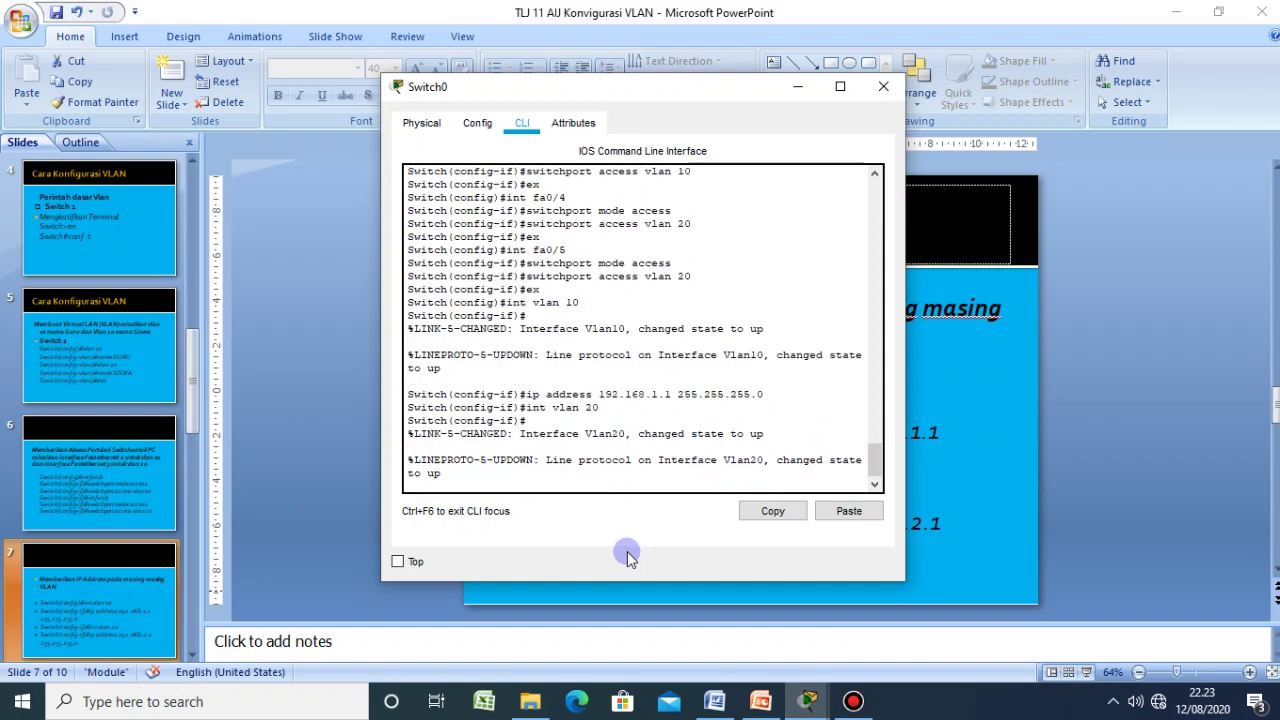
{"action": "key", "text": "Return"}
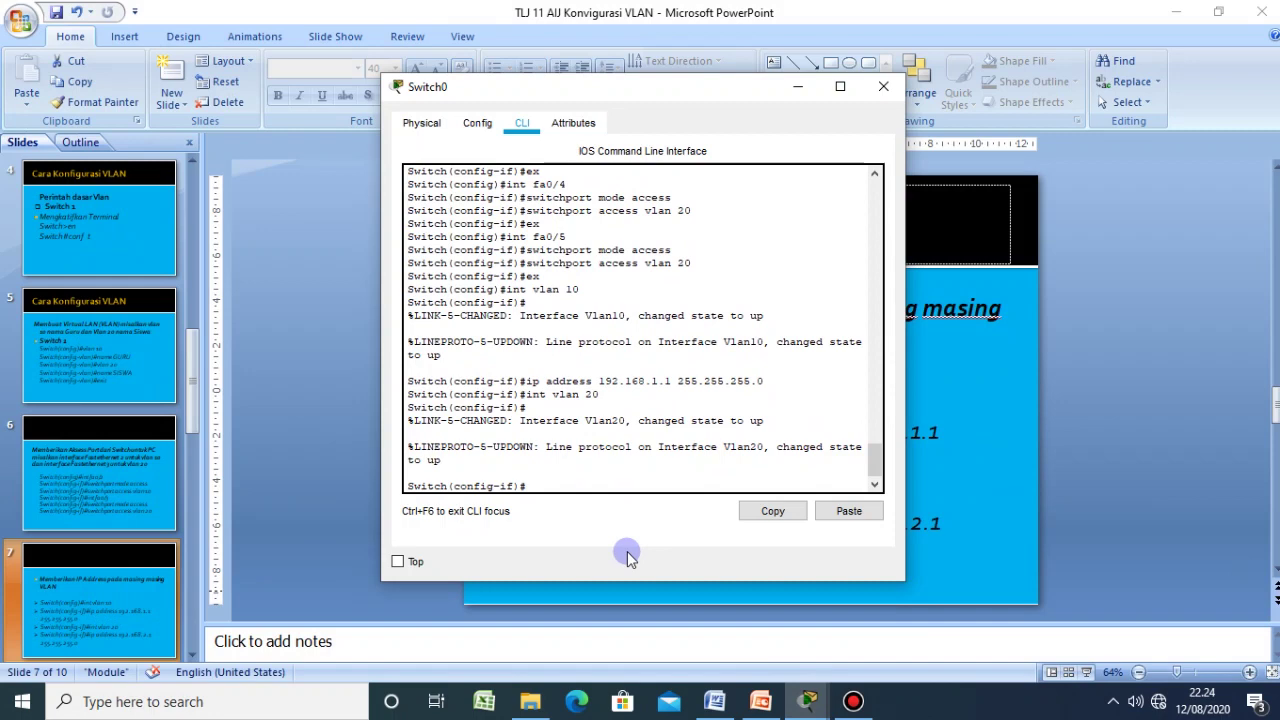
- Assign IP address 192.168.2.1 with mask 255.255.255.0 to the VLAN 20 interface and exit the interface configuration
{"action": "key", "text": "Up"}
{"action": "key", "text": "Up"}
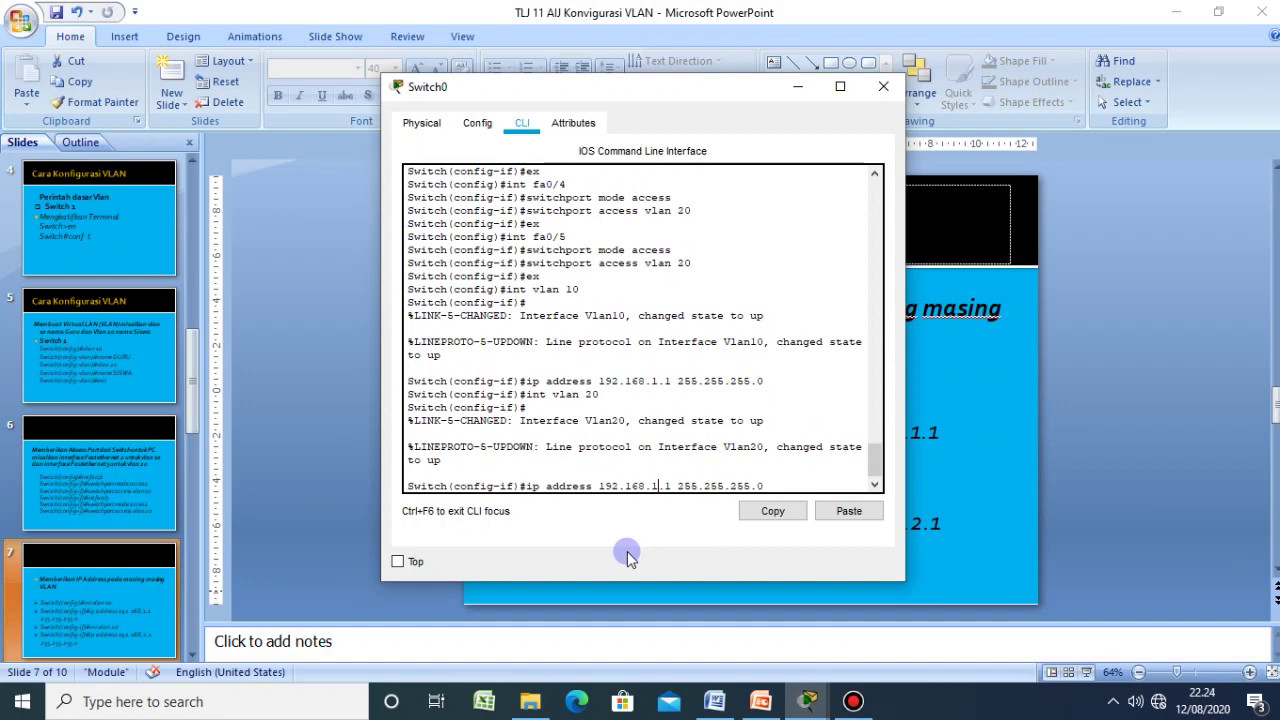
{"action": "key", "text": "BackSpace"}
{"action": "type", "text": "2"}
{"action": "key", "text": "Return"}
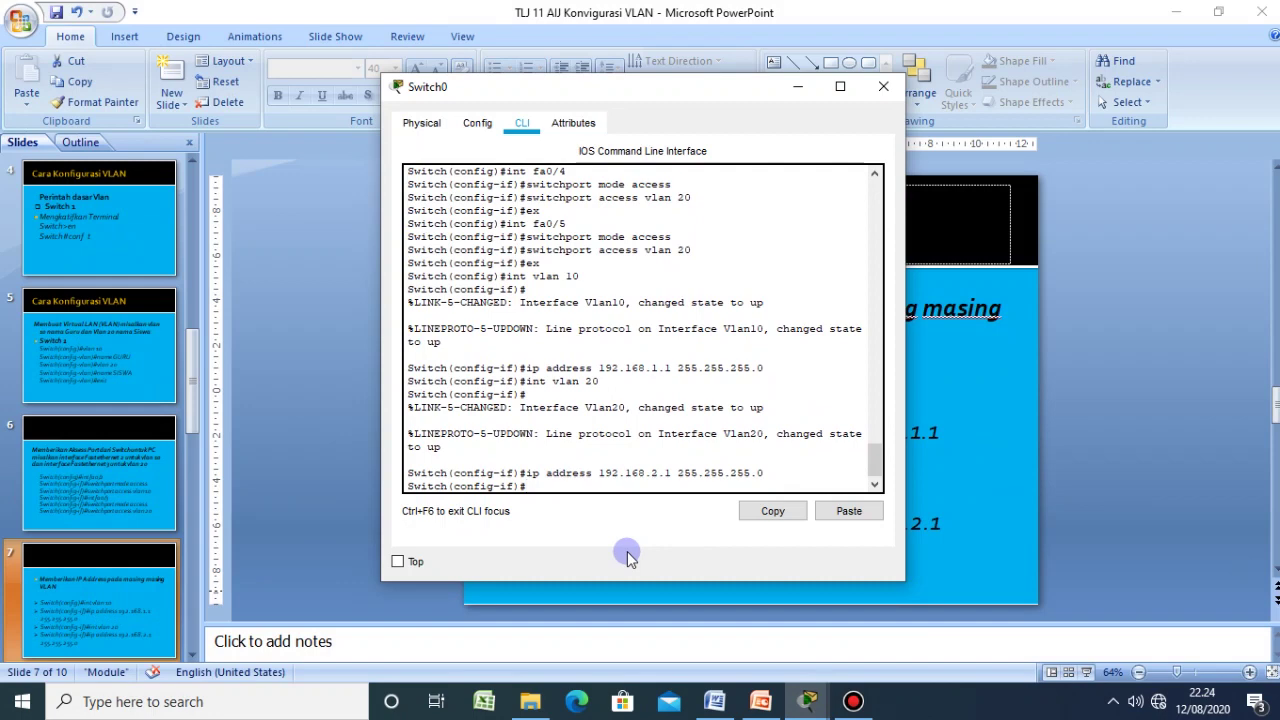
{"action": "mouse_move", "coordinate": [807, 701]}
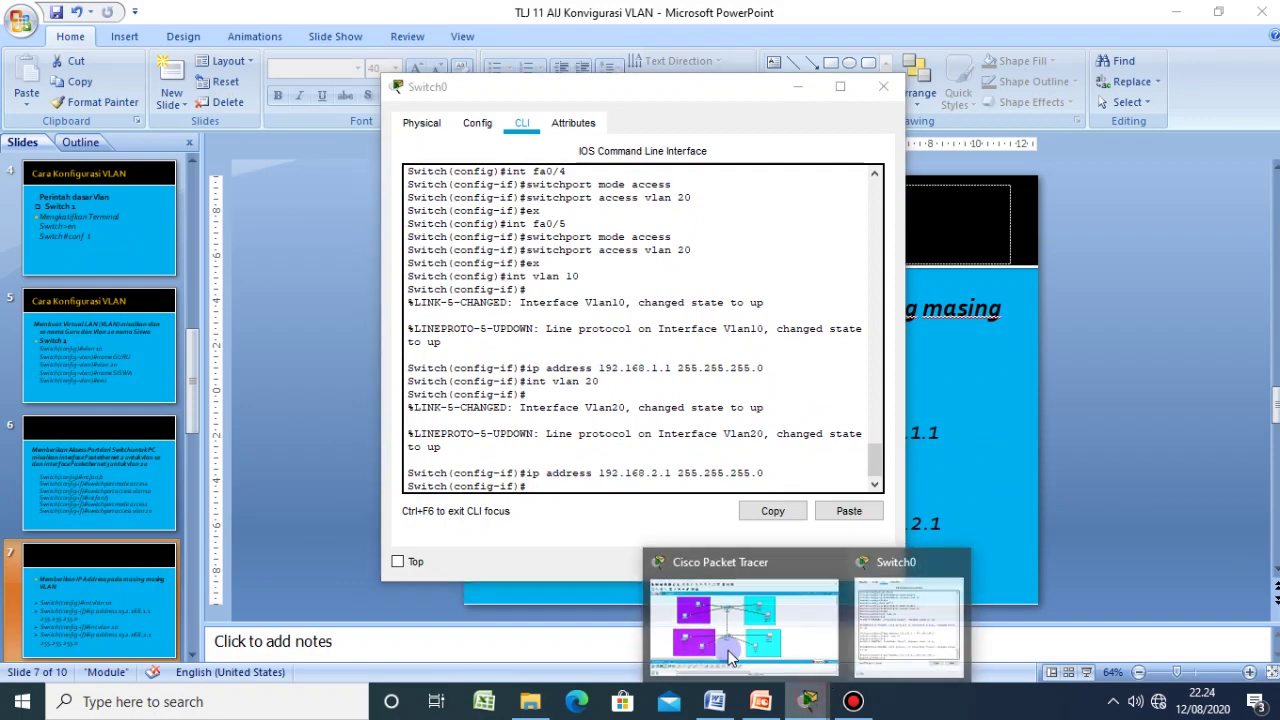
{"action": "left_click", "coordinate": [713, 627]}
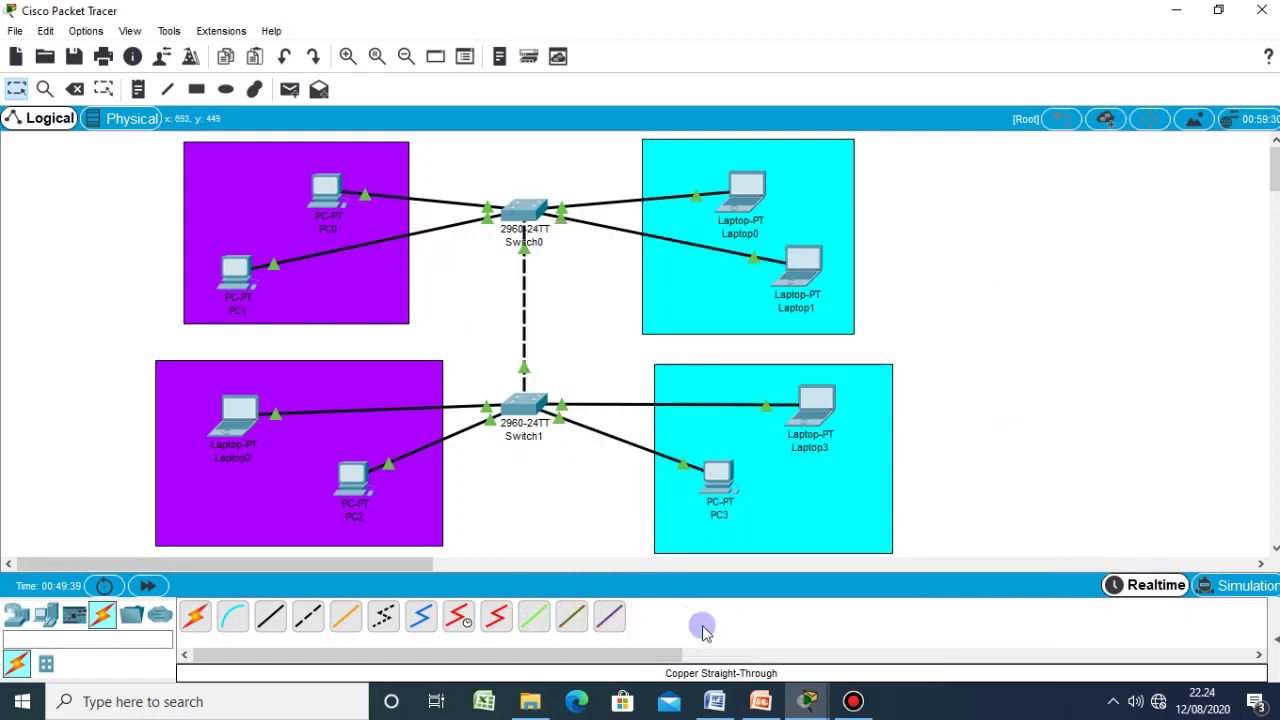
{"action": "mouse_move", "coordinate": [807, 701]}
{"action": "left_click", "coordinate": [892, 621]}
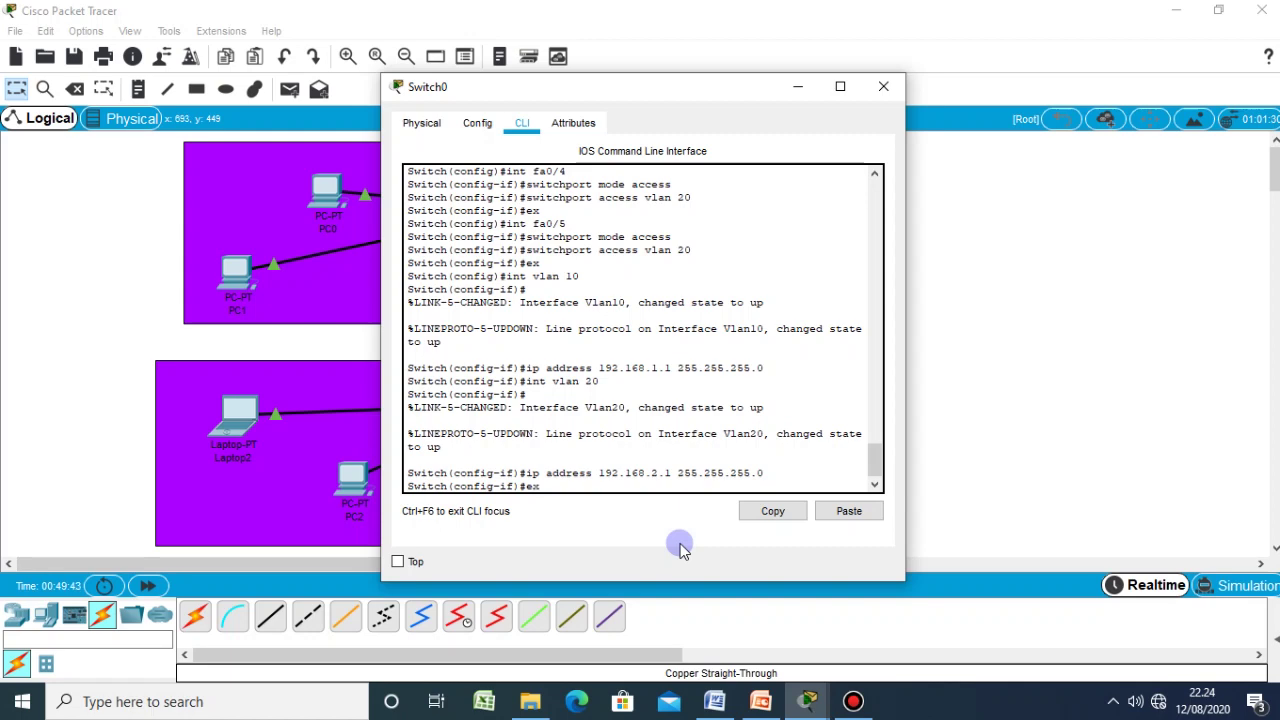
{"action": "key", "text": "Return"}
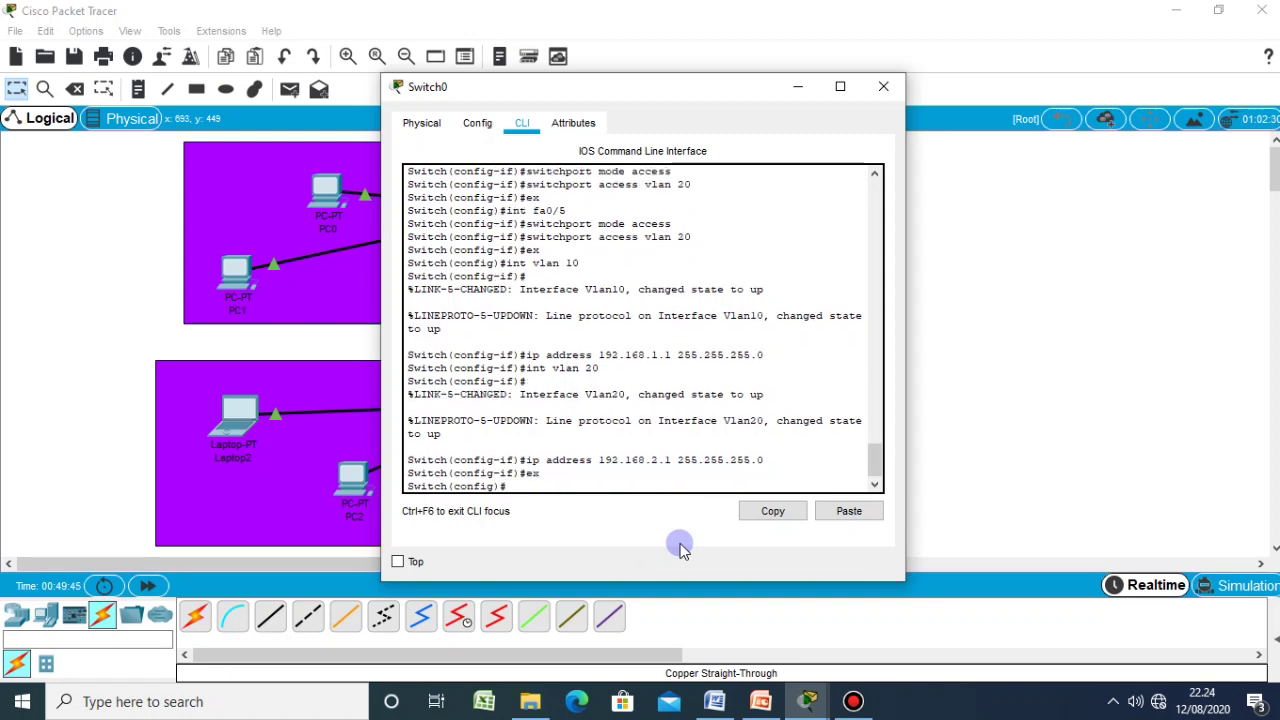
- Review Switch0's command history and the inter-switch link in the topology, and enter the fa0/1 interface with int fa0/1
{"action": "scroll", "coordinate": [651, 440], "scroll_direction": "up", "scroll_amount": 8}
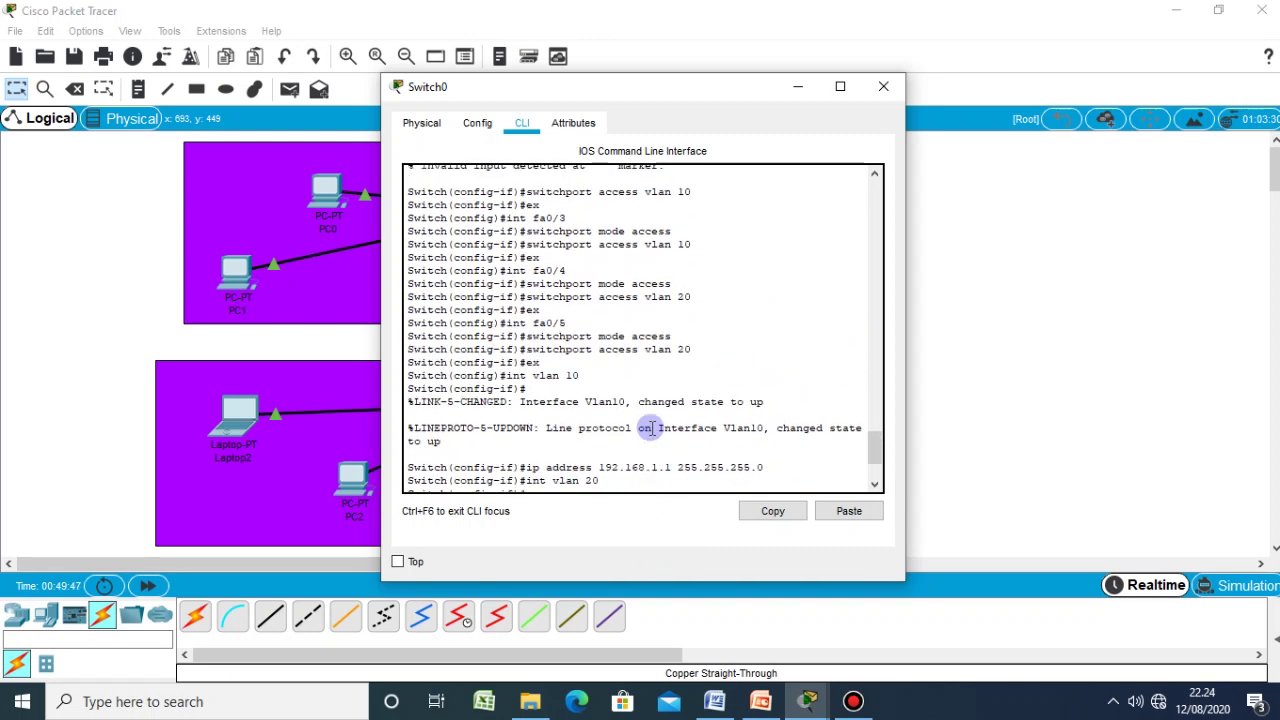
{"action": "scroll", "coordinate": [651, 428], "scroll_direction": "up", "scroll_amount": 5}
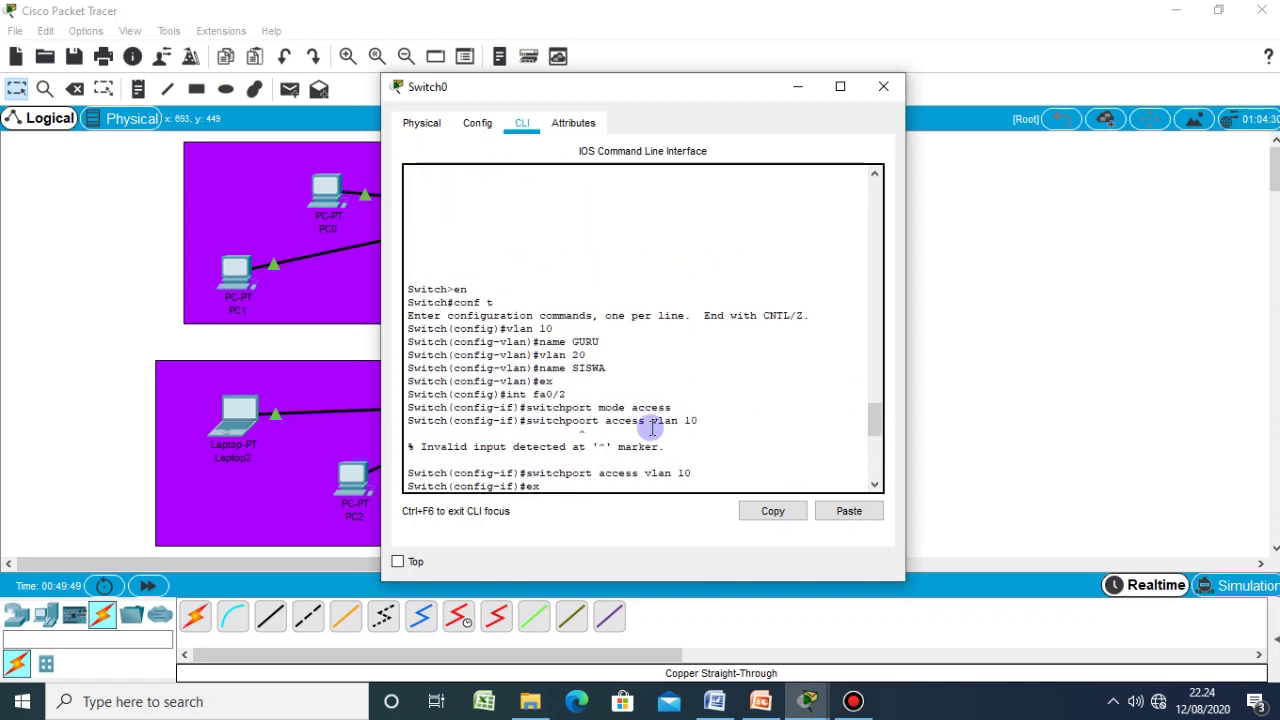
{"action": "scroll", "coordinate": [651, 428], "scroll_direction": "up", "scroll_amount": 3}
{"action": "scroll", "coordinate": [651, 428], "scroll_direction": "down", "scroll_amount": 6}
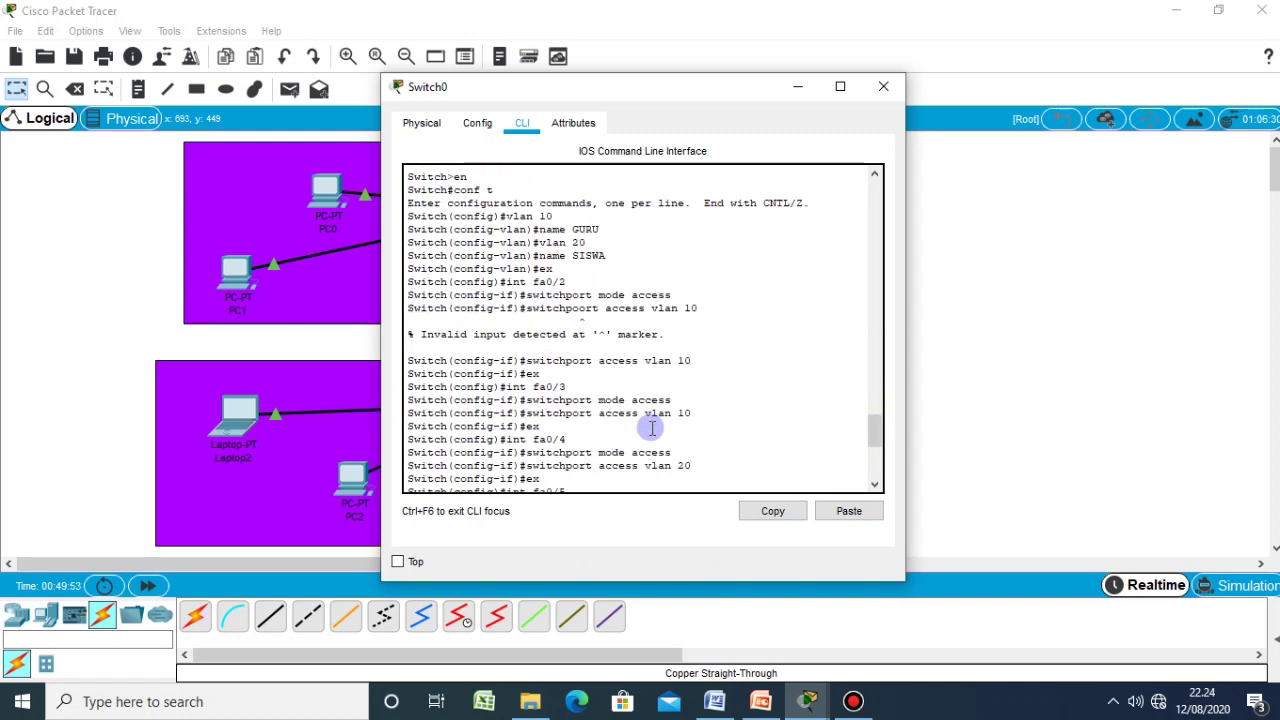
{"action": "scroll", "coordinate": [651, 428], "scroll_direction": "down", "scroll_amount": 7}
{"action": "type", "text": "ex"}
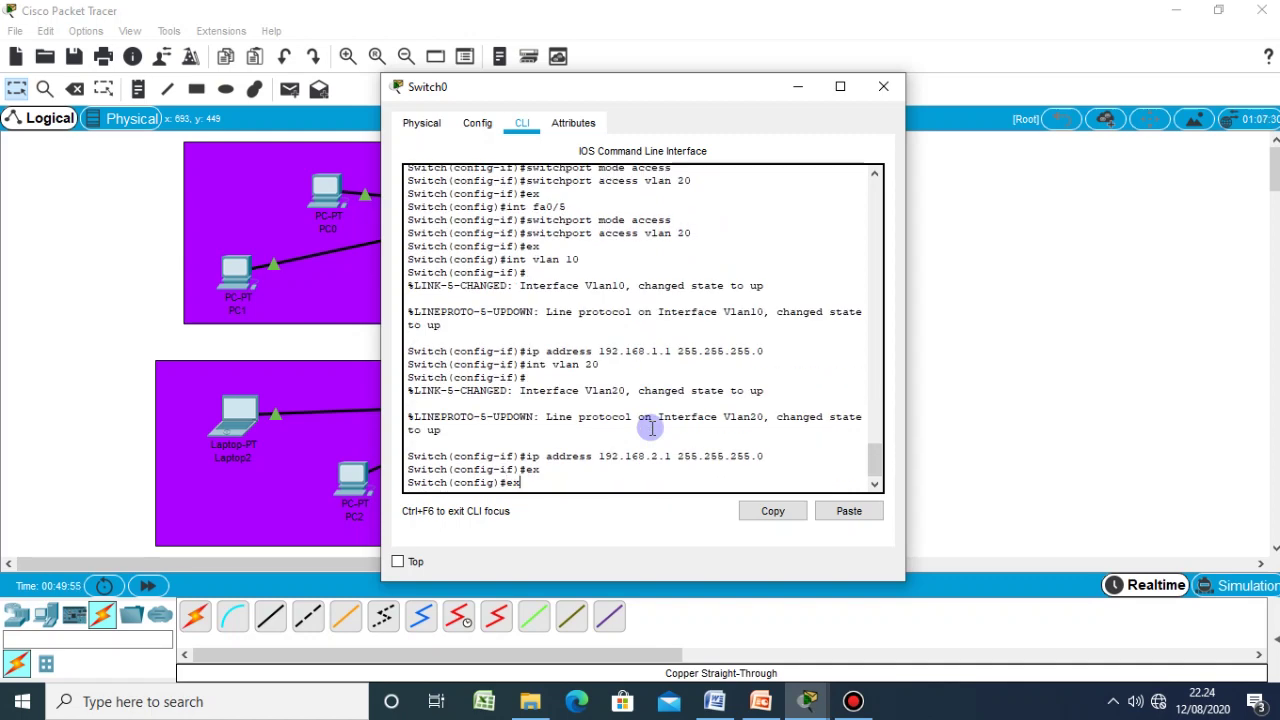
{"action": "key", "text": "Up"}
{"action": "key", "text": "Up"}
{"action": "key", "text": "Up"}
{"action": "key", "text": "Up"}
{"action": "key", "text": "Up"}
{"action": "key", "text": "Up"}
{"action": "key", "text": "Up"}
{"action": "key", "text": "Up"}
{"action": "key", "text": "BackSpace"}
{"action": "type", "text": "1"}
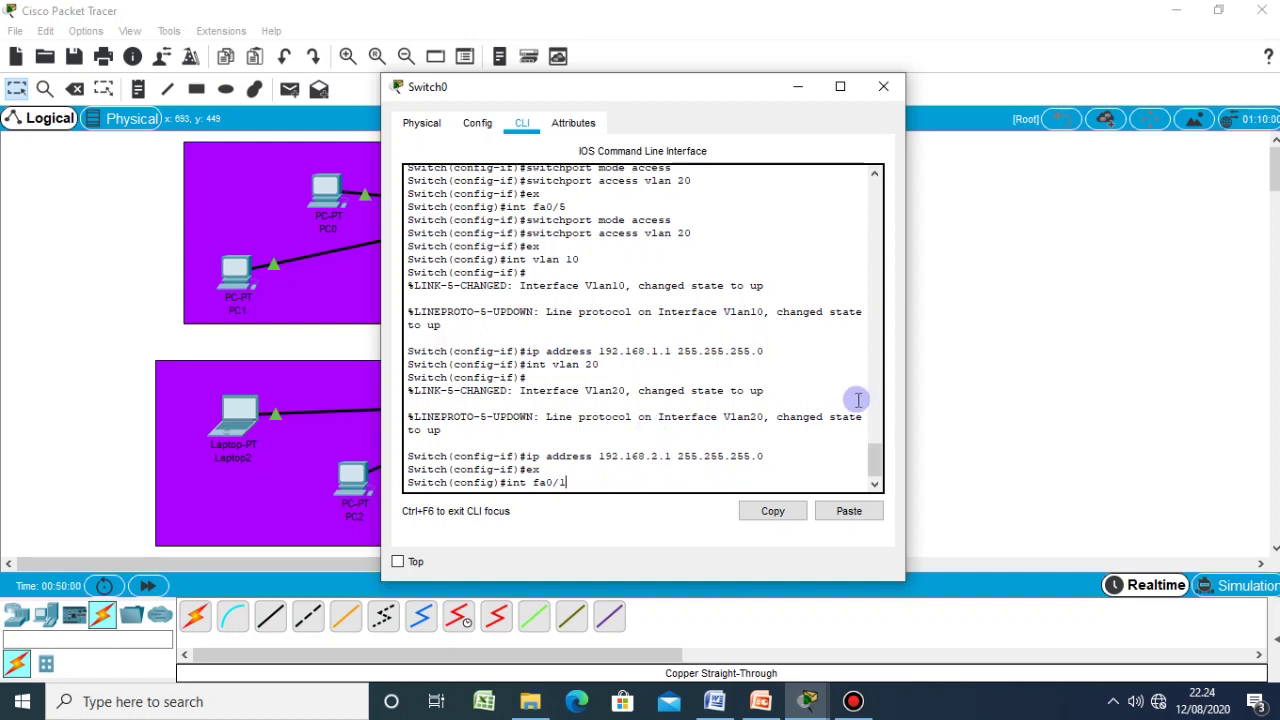
{"action": "left_click", "coordinate": [1006, 378]}
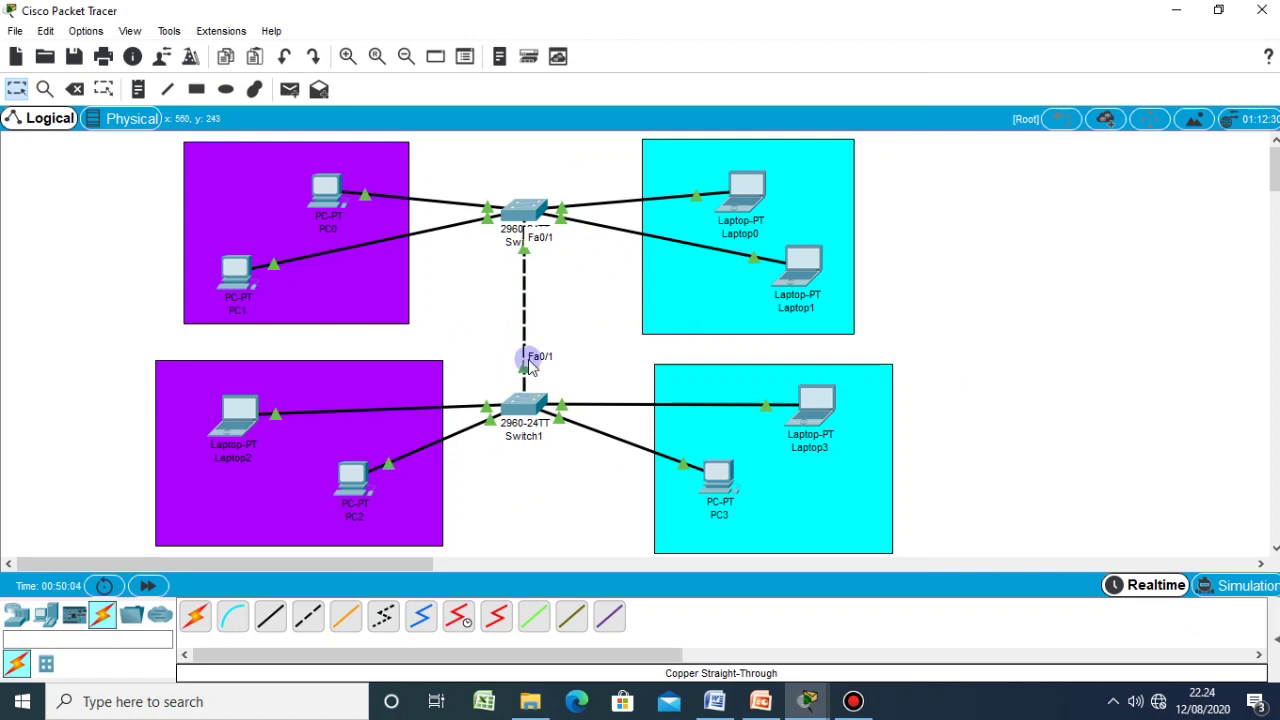
{"action": "mouse_move", "coordinate": [803, 705]}
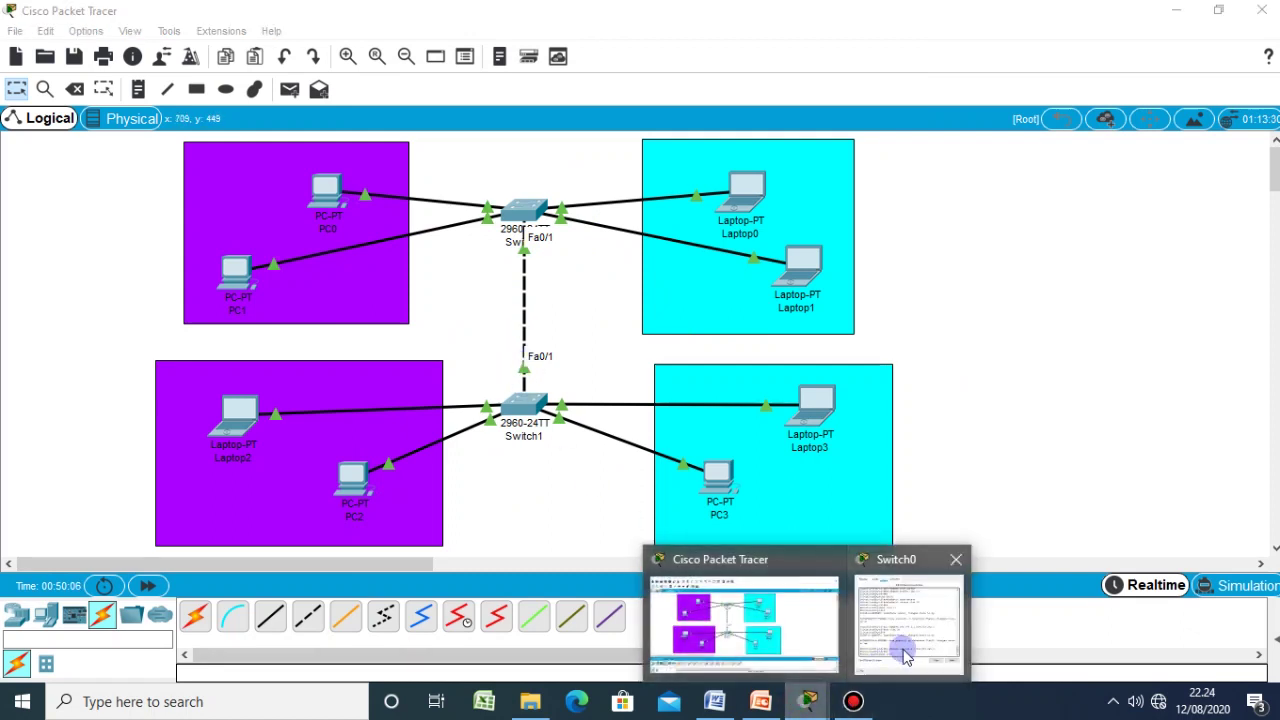
{"action": "left_click", "coordinate": [900, 642]}
{"action": "key", "text": "Return"}
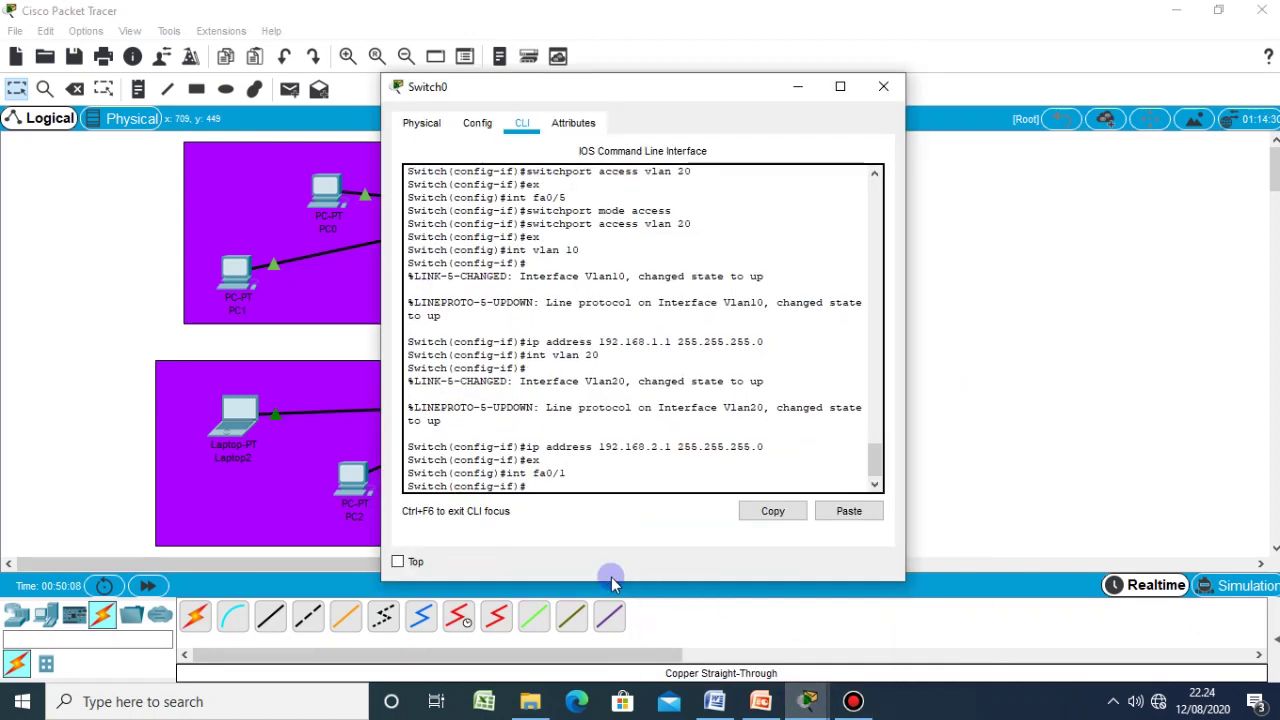
- Set Switch0's fa0/1 interface to trunk mode with switchport mode trunk
{"action": "key", "text": "Up"}
{"action": "key", "text": "Up"}
{"action": "key", "text": "Up"}
{"action": "key", "text": "Up"}
{"action": "key", "text": "Up"}
{"action": "key", "text": "Up"}
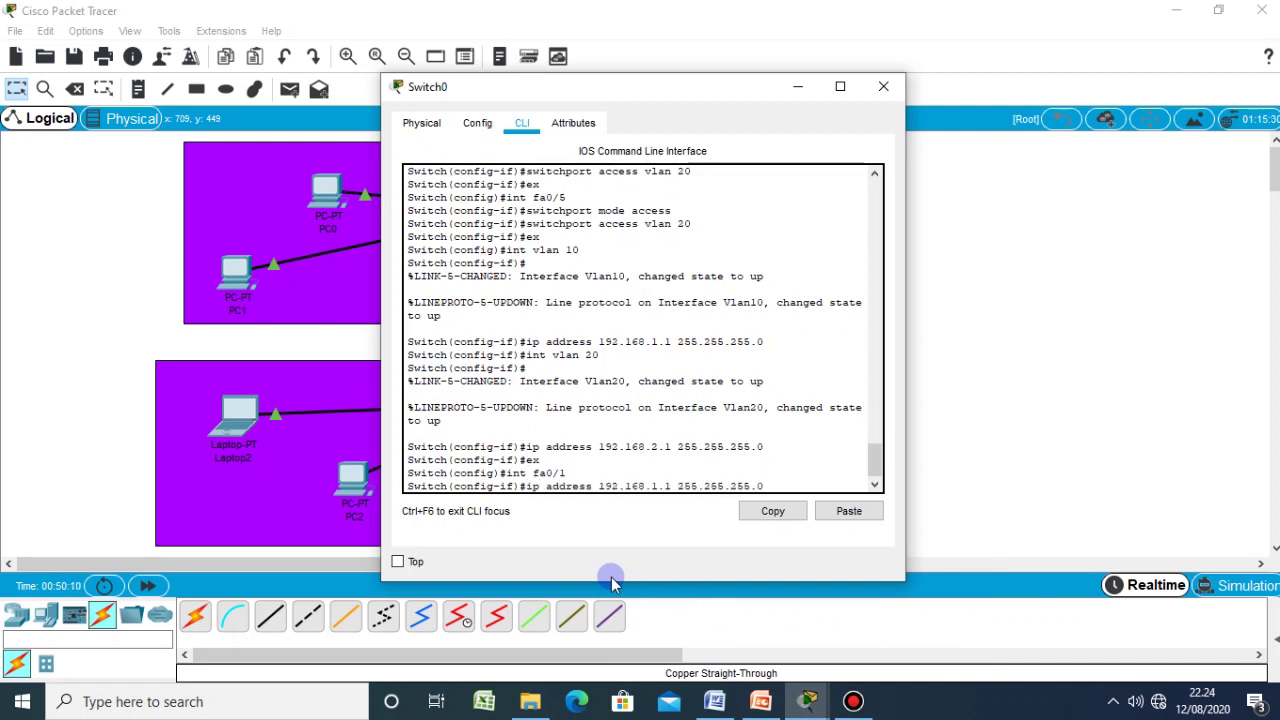
{"action": "key", "text": "Up"}
{"action": "key", "text": "Up"}
{"action": "key", "text": "Up"}
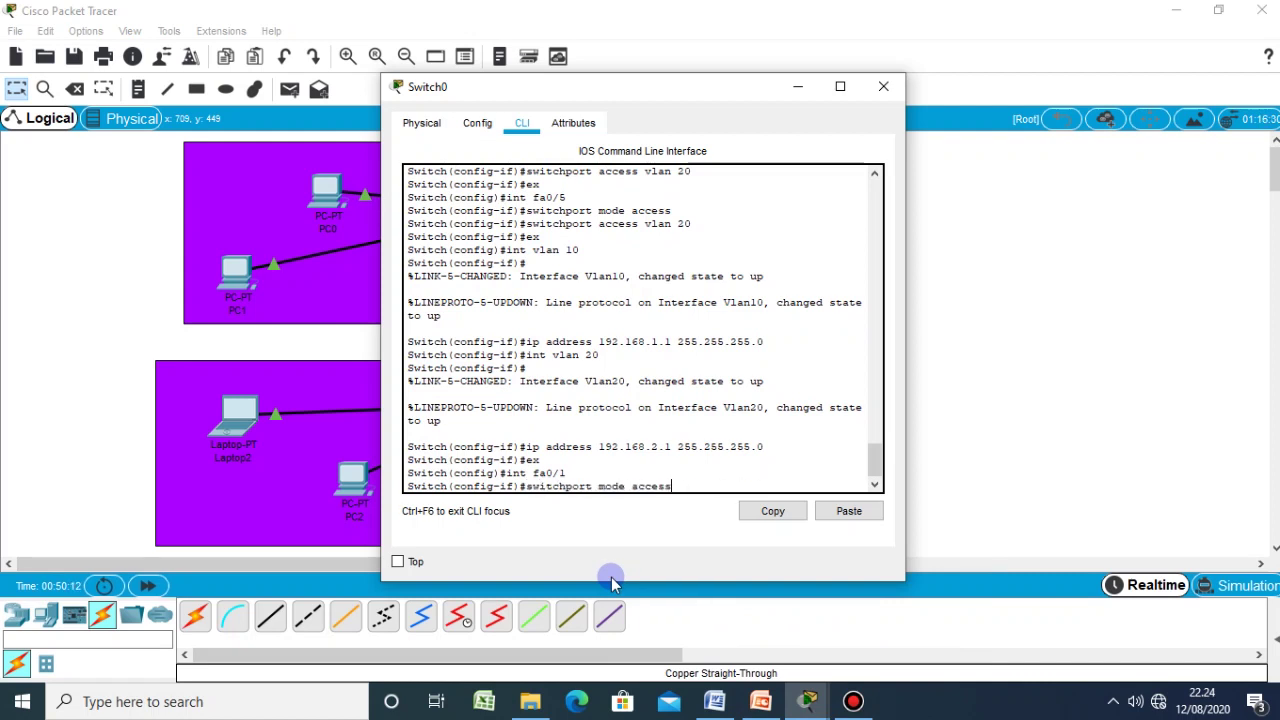
{"action": "key", "text": "BackSpace"}
{"action": "key", "text": "BackSpace"}
{"action": "key", "text": "BackSpace"}
{"action": "key", "text": "BackSpace"}
{"action": "key", "text": "BackSpace"}
{"action": "key", "text": "BackSpace"}
{"action": "type", "text": "trunk"}
{"action": "key", "text": "Return"}
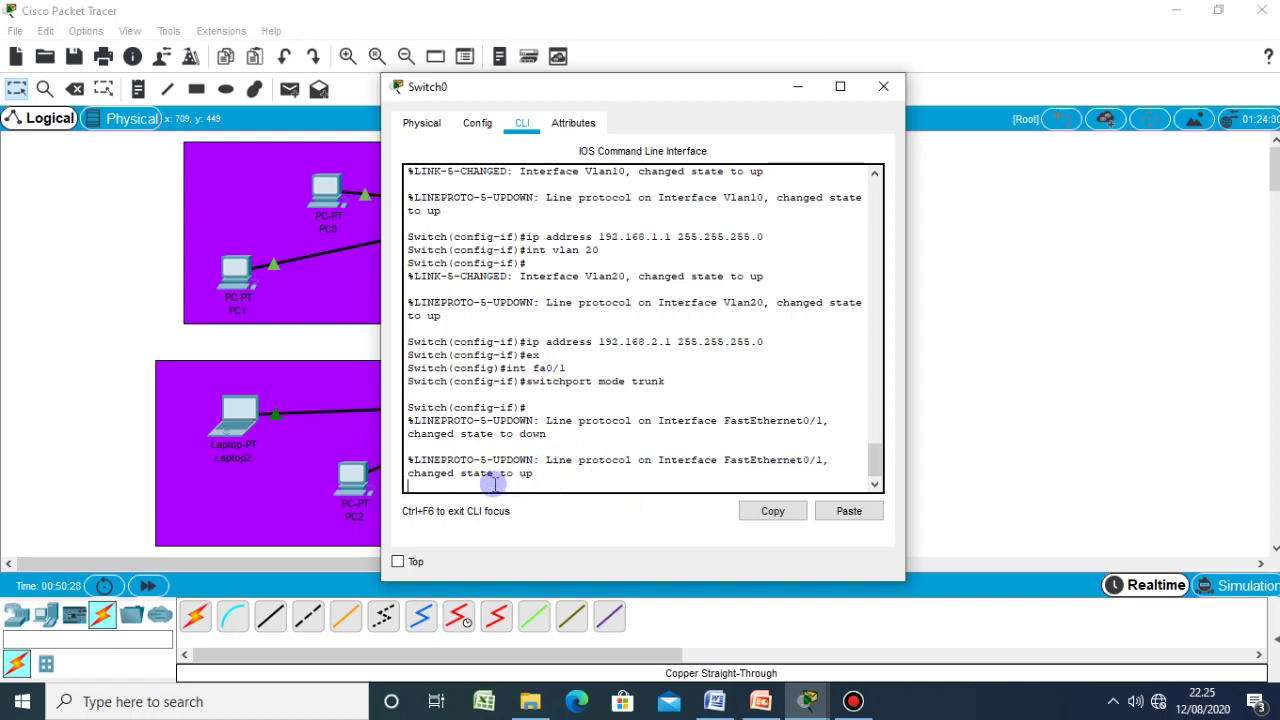
{"action": "key", "text": "Return"}
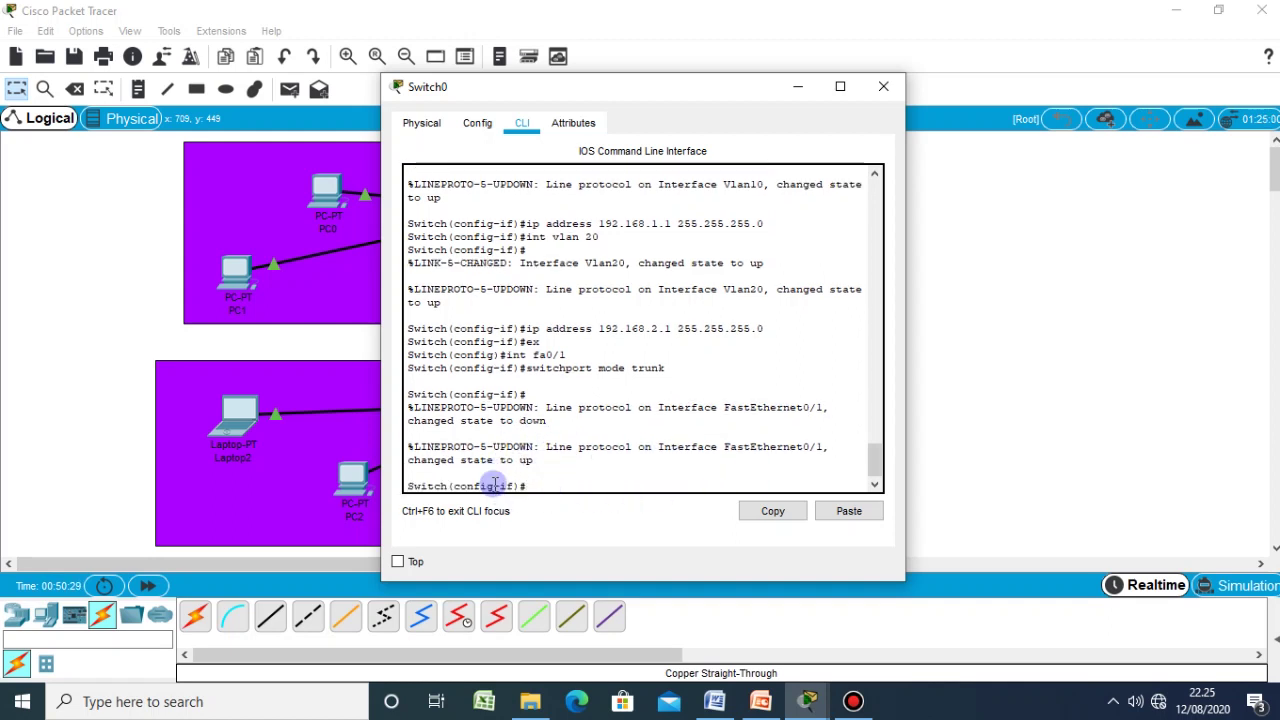
- Configure PC0 in the topology with static IP address 192.168.1.2, subnet mask 255.255.255.0 and default gateway 192.168.1.1
{"action": "left_click", "coordinate": [827, 704]}
{"action": "left_click", "coordinate": [230, 353]}
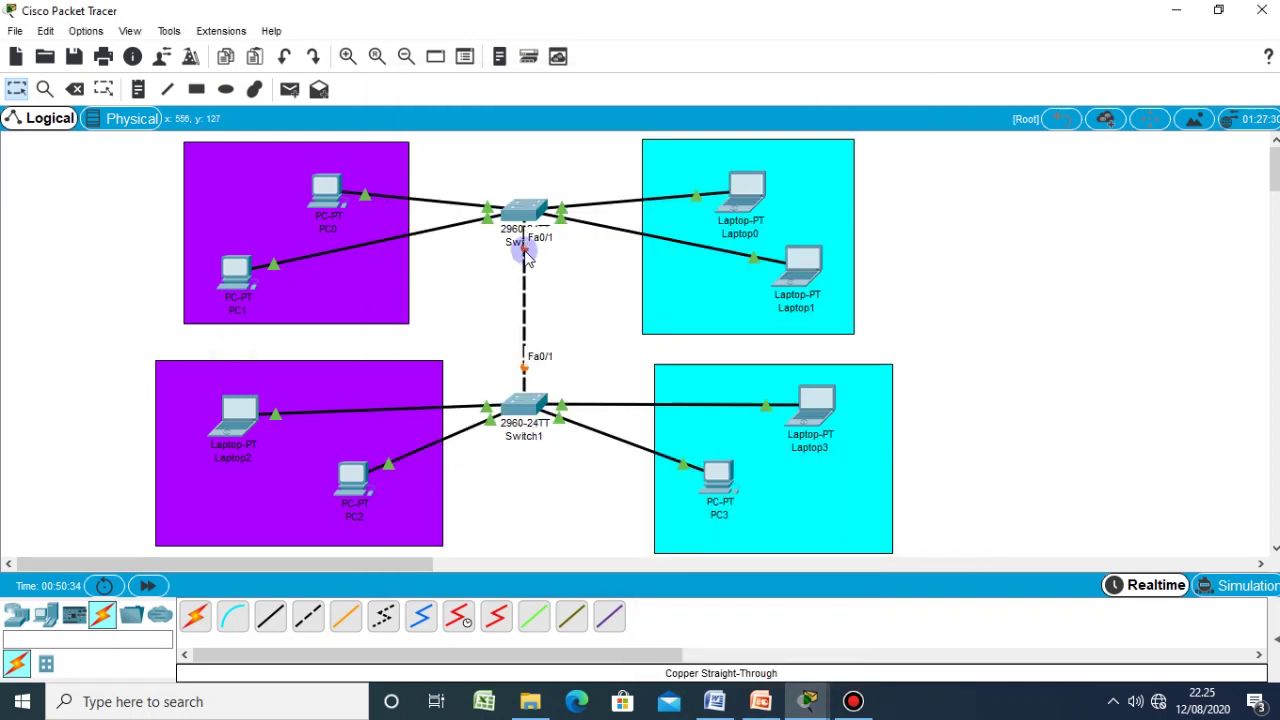
{"action": "mouse_move", "coordinate": [526, 218]}
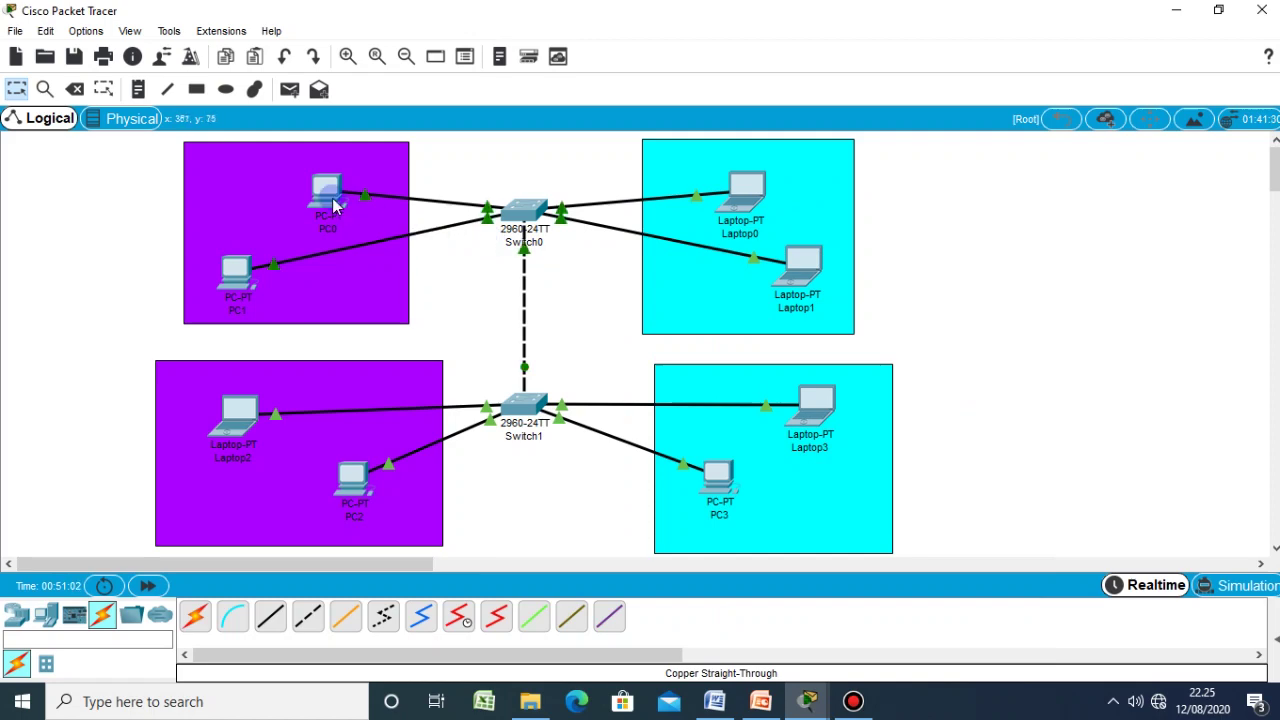
{"action": "left_click", "coordinate": [336, 204]}
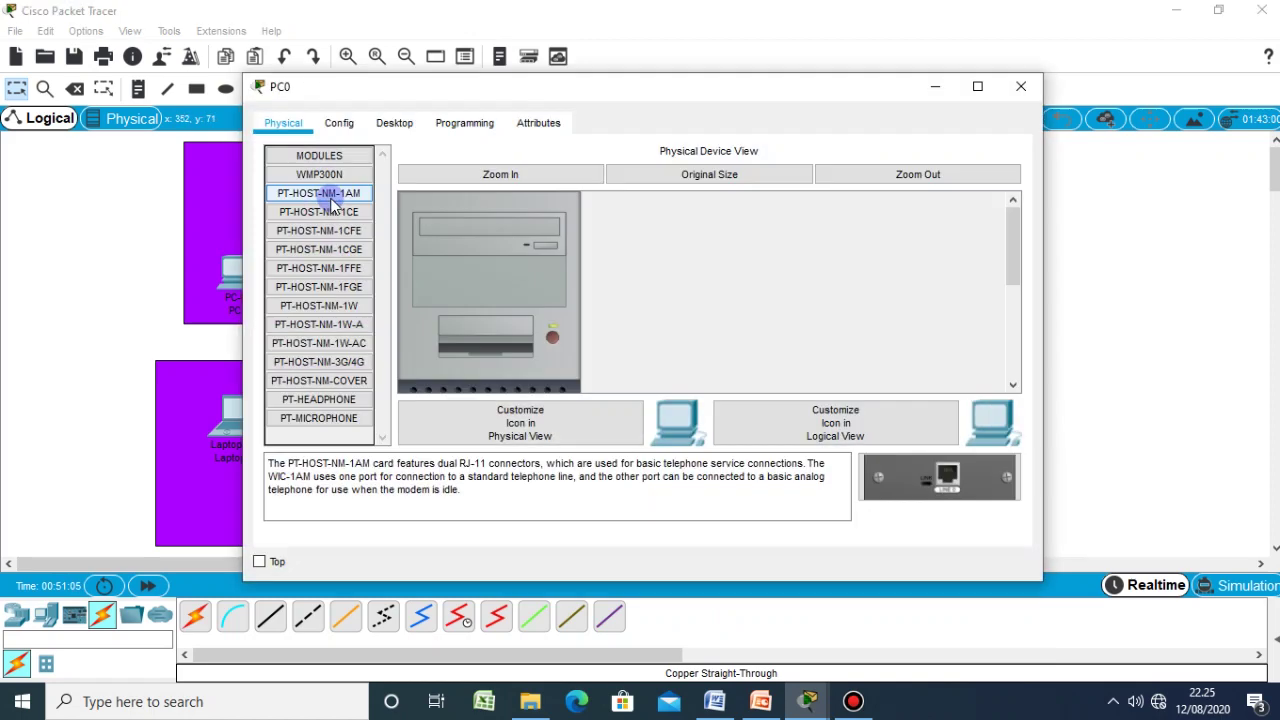
{"action": "left_click", "coordinate": [400, 126]}
{"action": "left_click", "coordinate": [384, 168]}
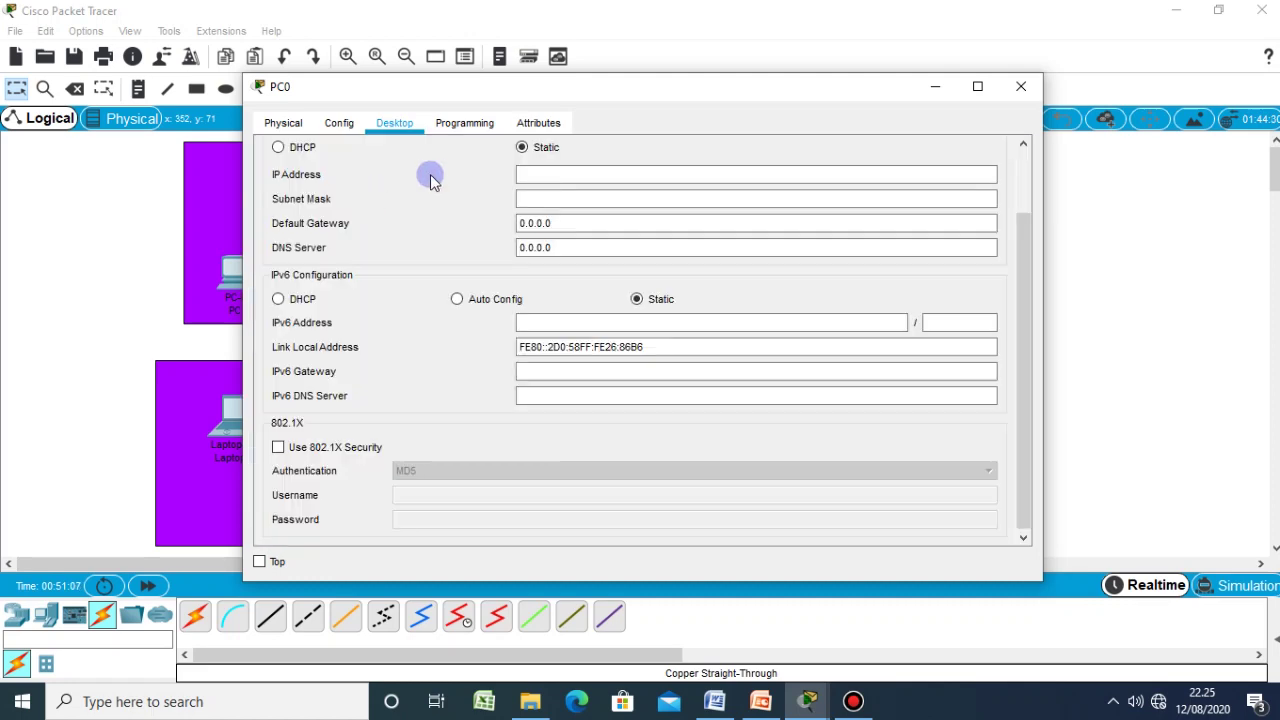
{"action": "left_click", "coordinate": [542, 175]}
{"action": "type", "text": "192.168"}
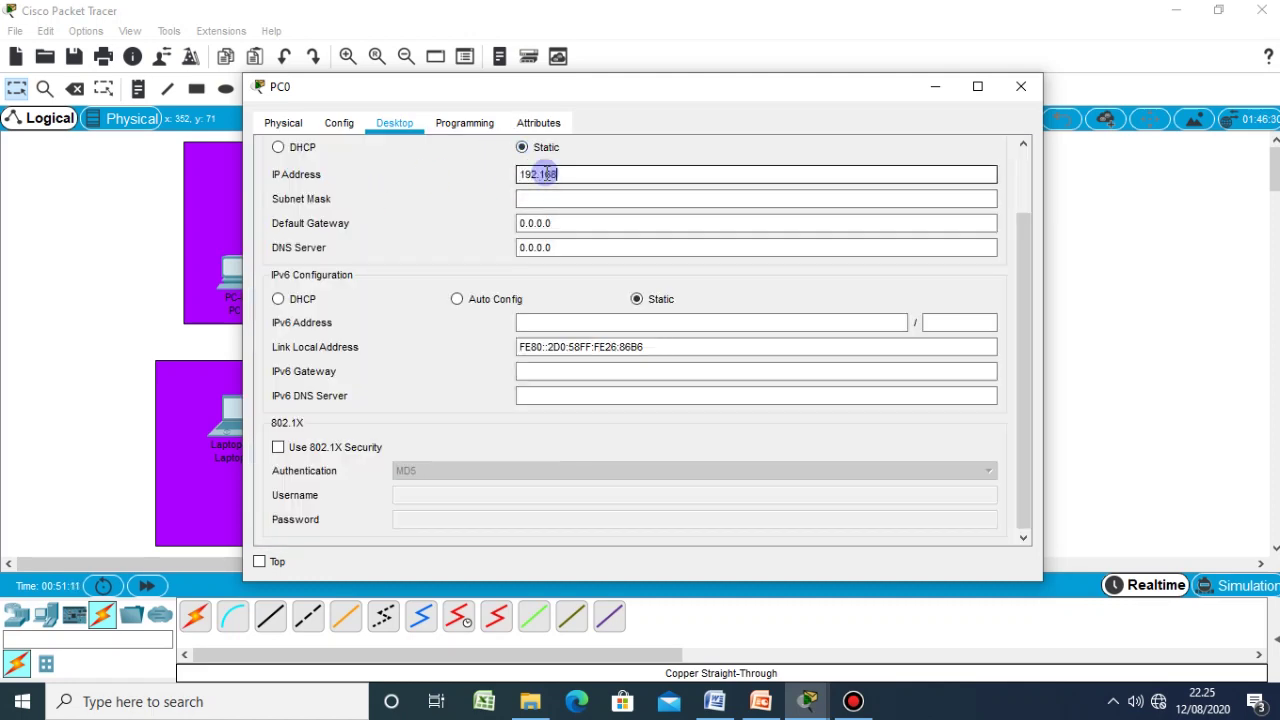
{"action": "type", "text": ".1.2"}
{"action": "key", "text": "Tab"}
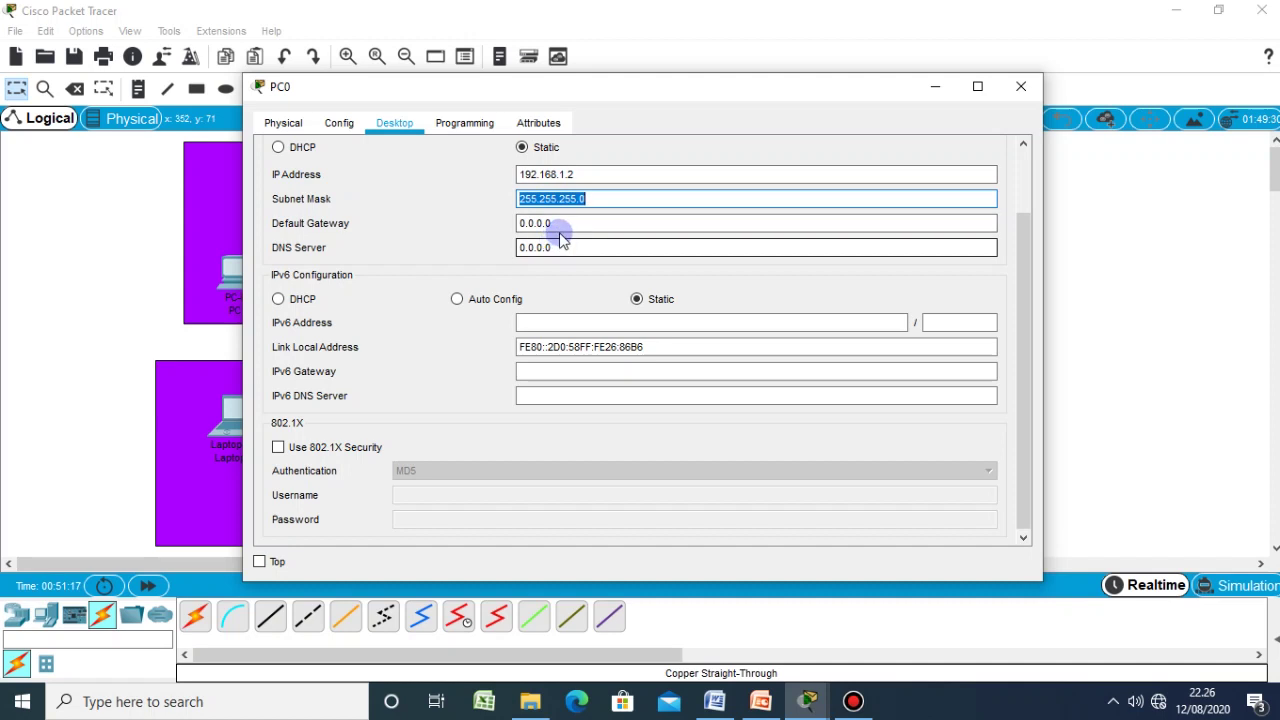
{"action": "key", "text": "Tab"}
{"action": "type", "text": "19"}
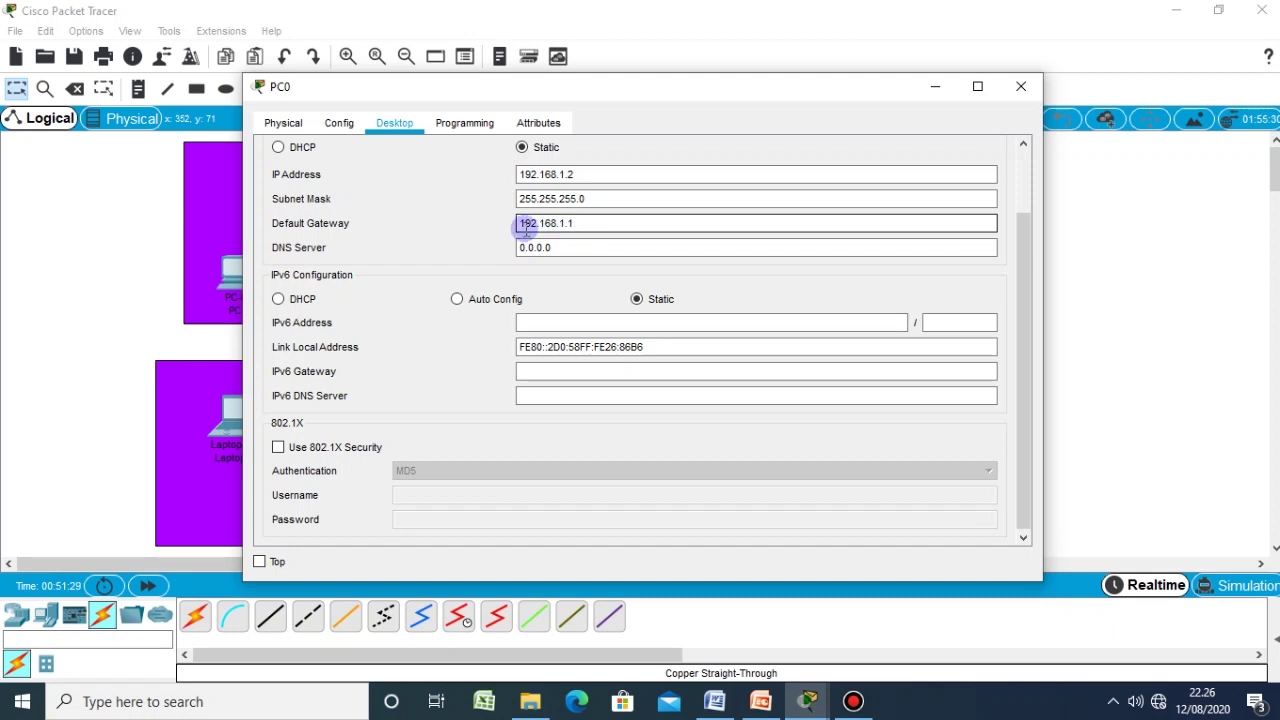
- Check PC0's gateway against Switch 0's Int Vlan 10 row in the Word routing table, and return to Packet Tracer to close PC0's settings
{"action": "left_click", "coordinate": [714, 701]}
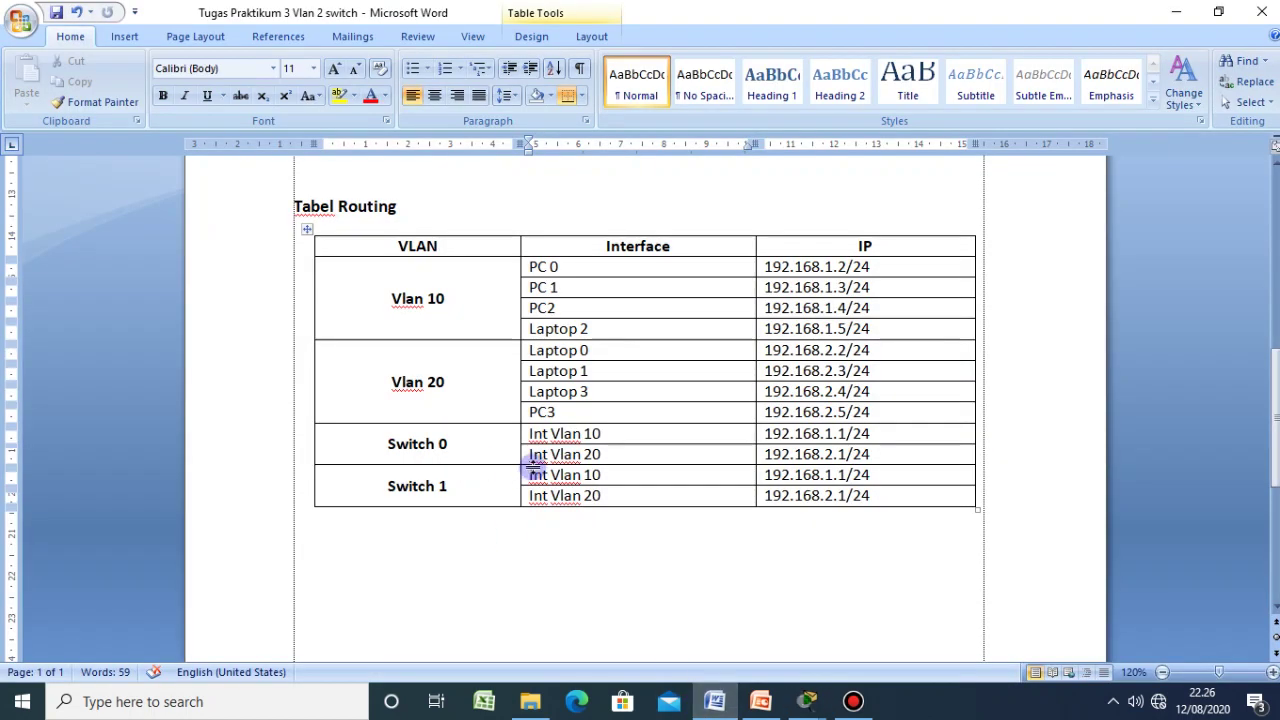
{"action": "left_click_drag", "start_coordinate": [526, 434], "coordinate": [641, 440]}
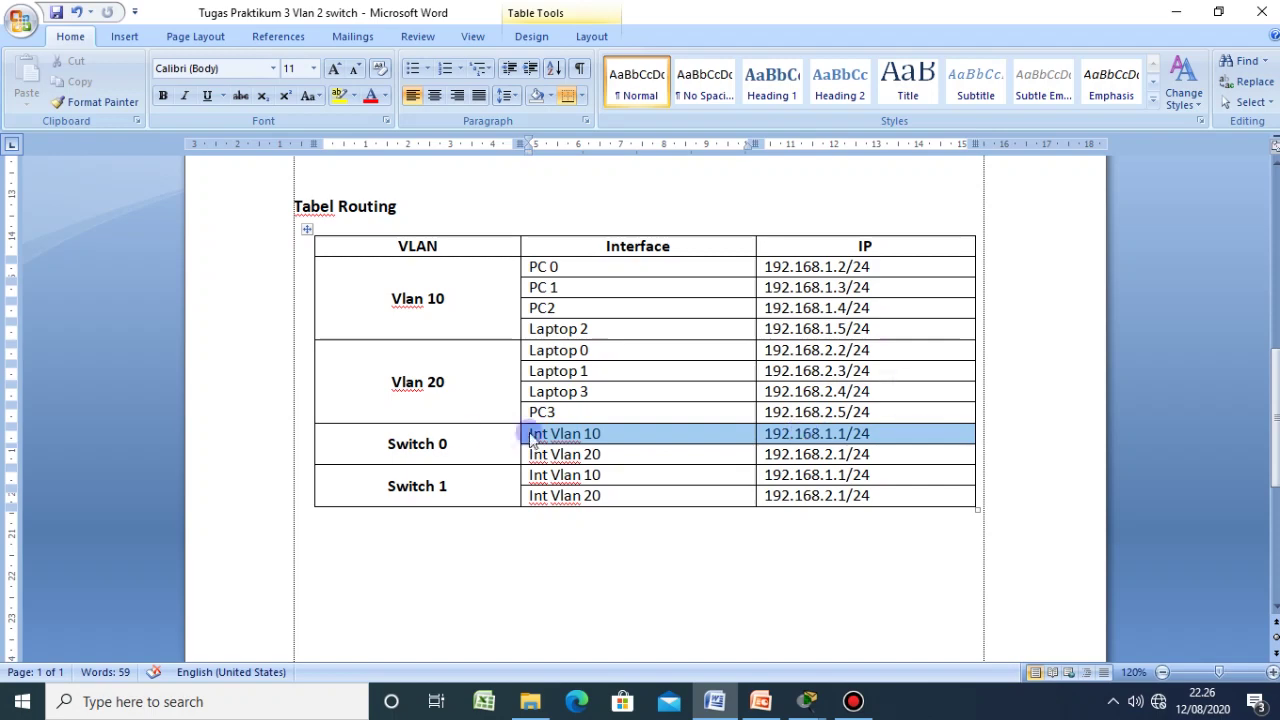
{"action": "left_click", "coordinate": [434, 443]}
{"action": "left_click", "coordinate": [606, 430]}
{"action": "left_click", "coordinate": [807, 701]}
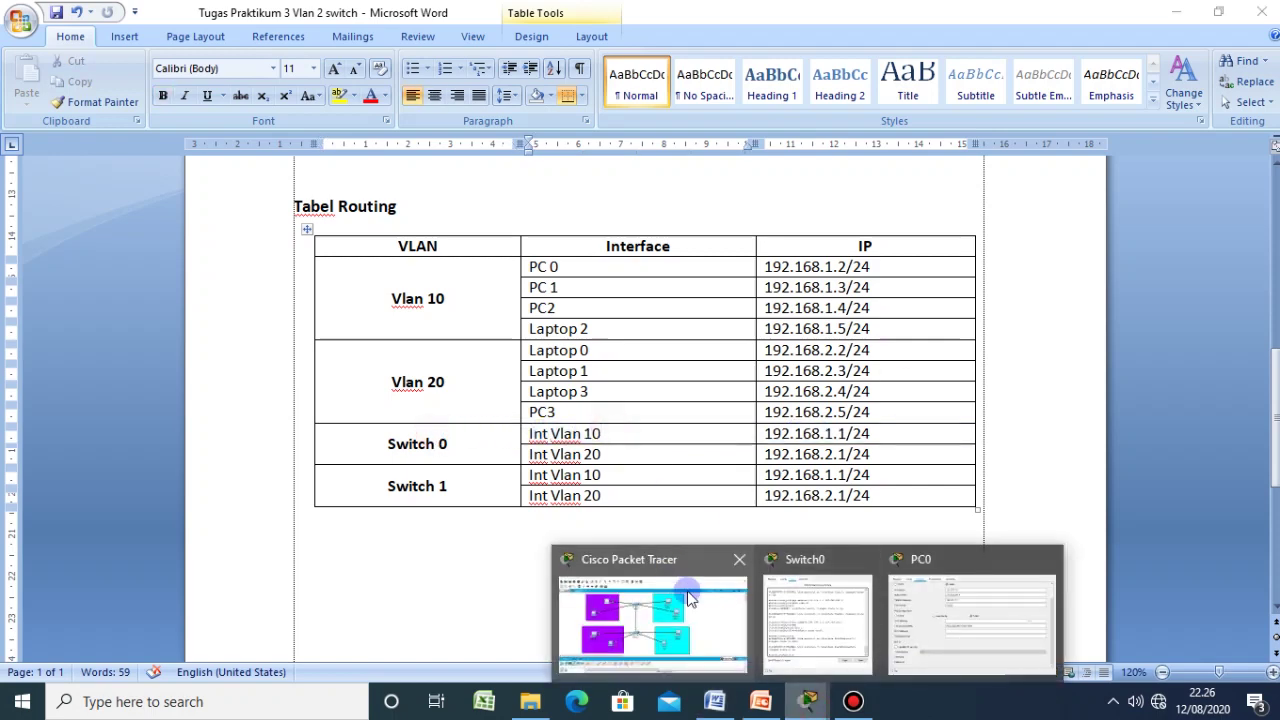
{"action": "left_click", "coordinate": [726, 604]}
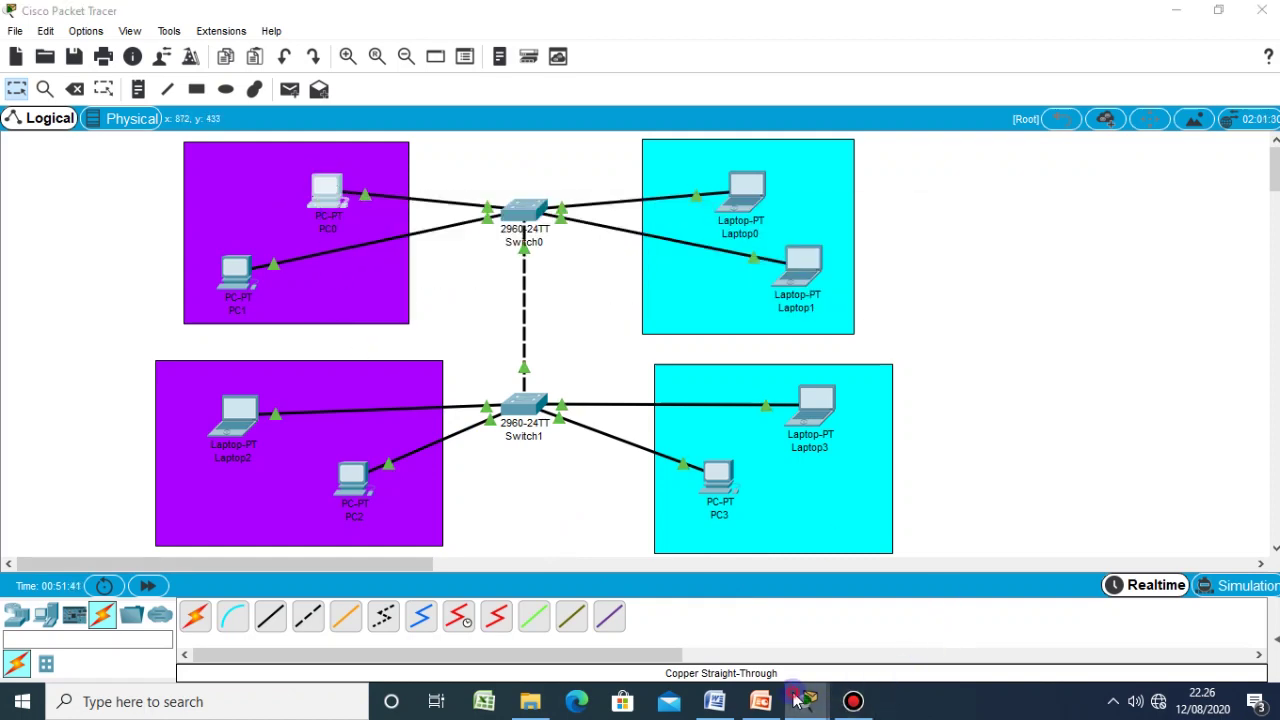
{"action": "mouse_move", "coordinate": [797, 701]}
{"action": "left_click", "coordinate": [950, 630]}
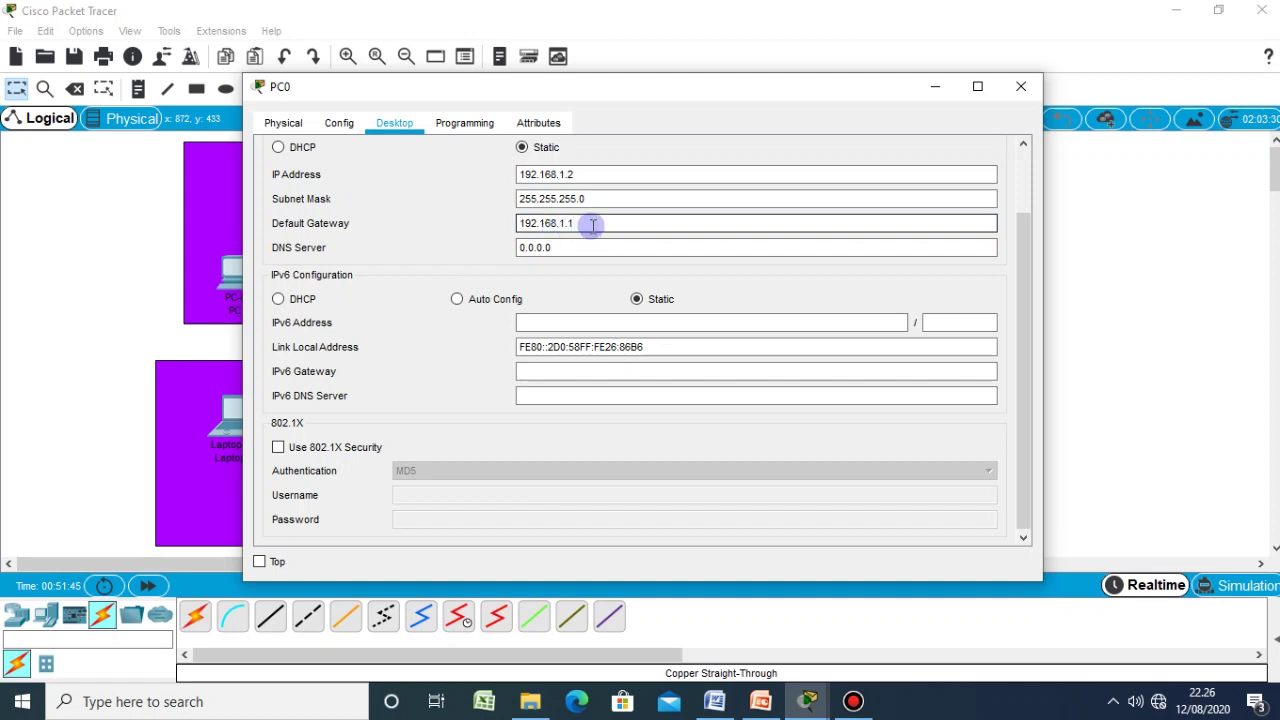
{"action": "left_click", "coordinate": [1027, 92]}
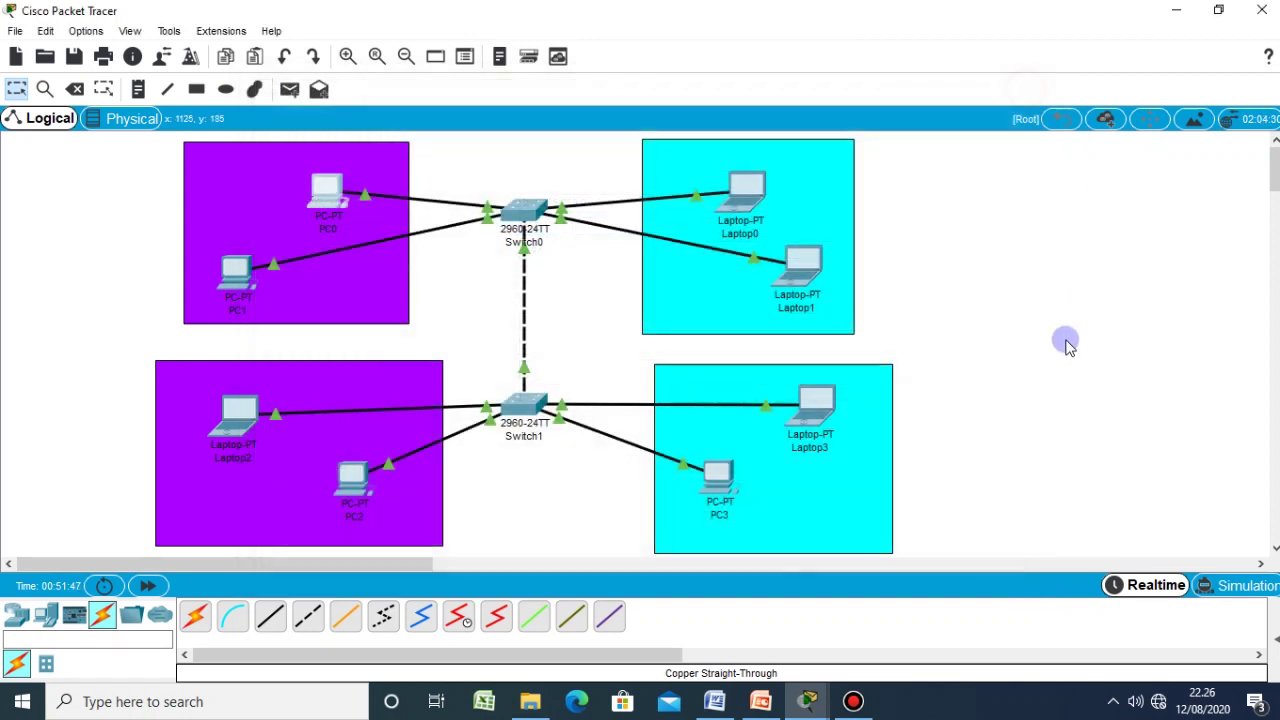
{"action": "mouse_move", "coordinate": [320, 199]}
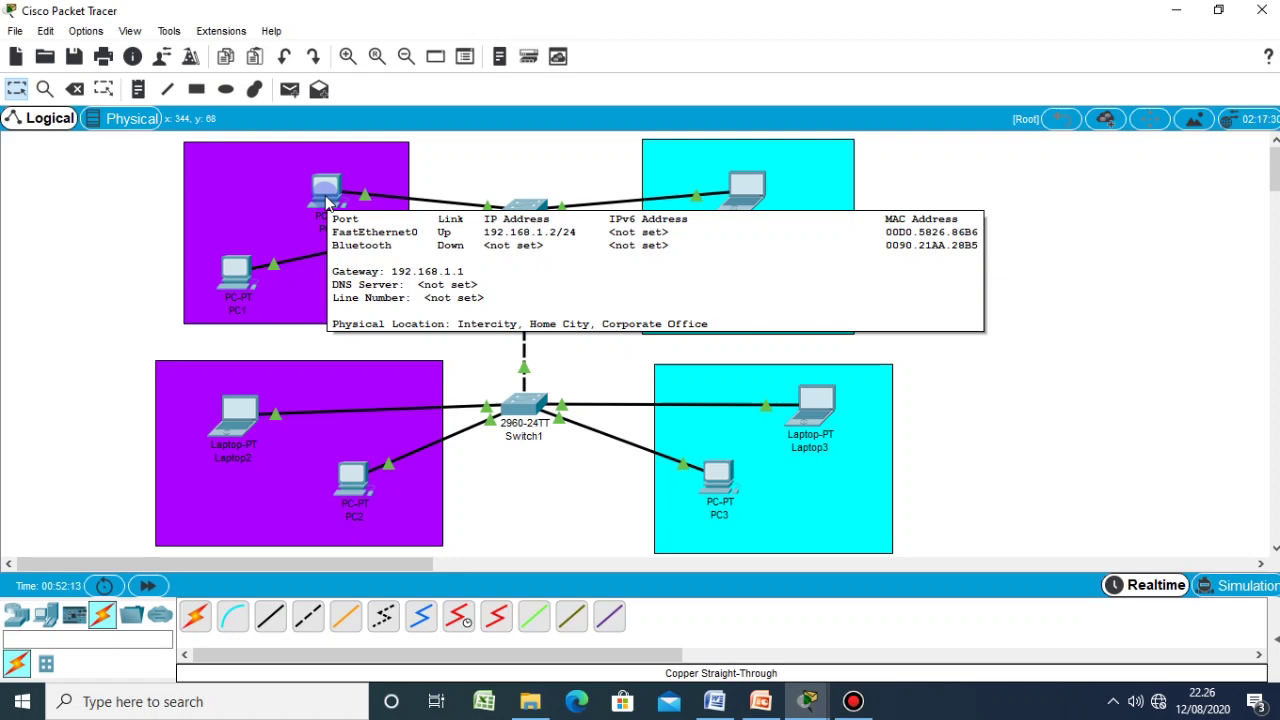
- Configure PC1 with static IP address 192.168.1.3, subnet mask 255.255.255.0 and default gateway 192.168.1.1
{"action": "left_click", "coordinate": [242, 266]}
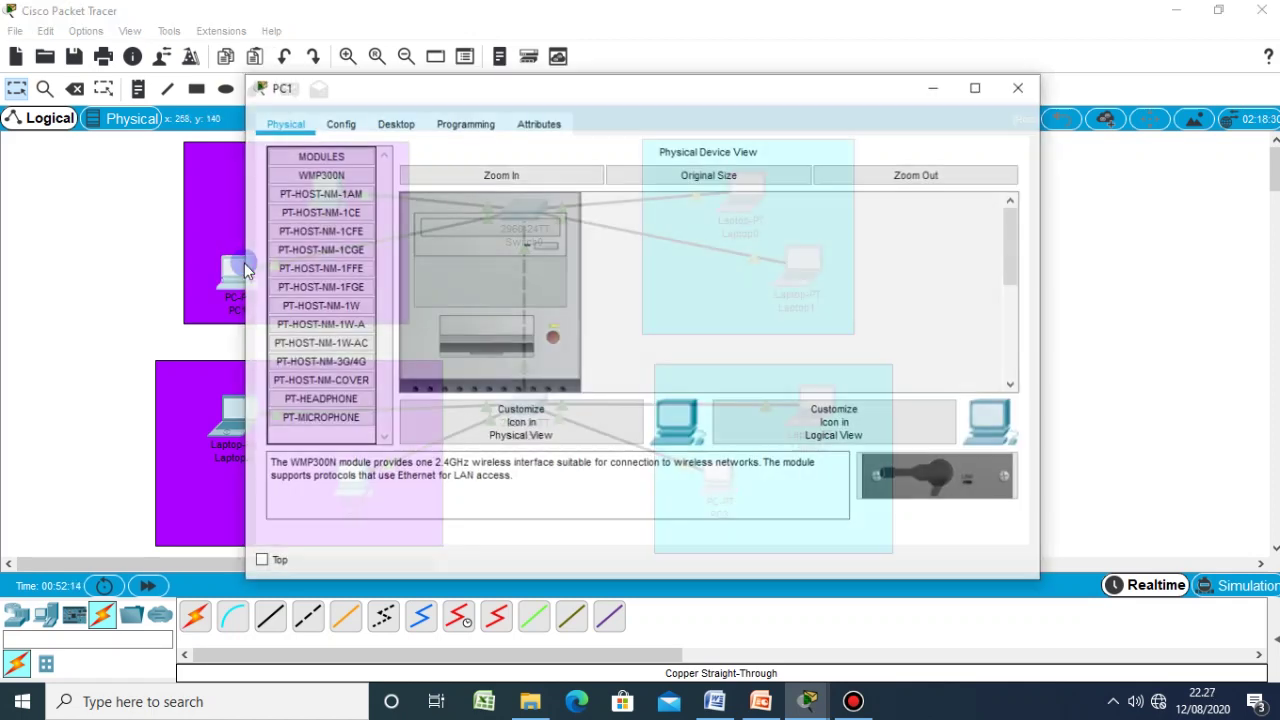
{"action": "left_click", "coordinate": [394, 122]}
{"action": "left_click", "coordinate": [330, 165]}
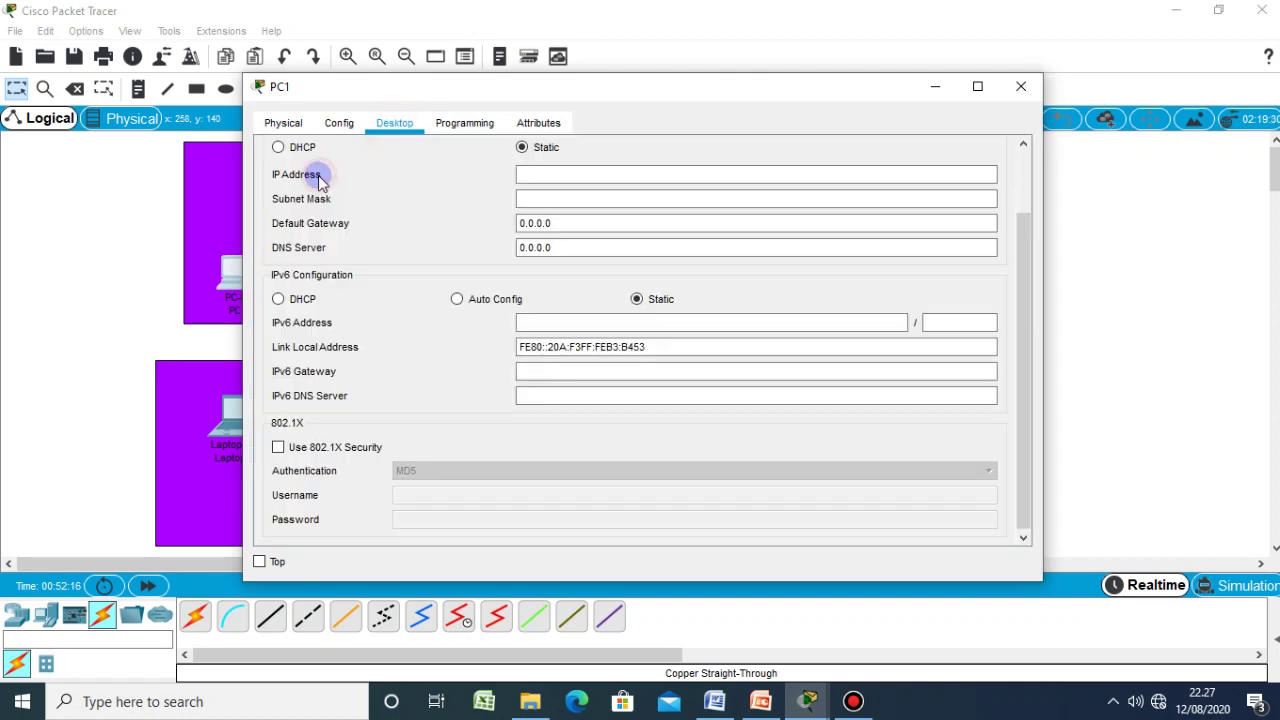
{"action": "left_click", "coordinate": [540, 174]}
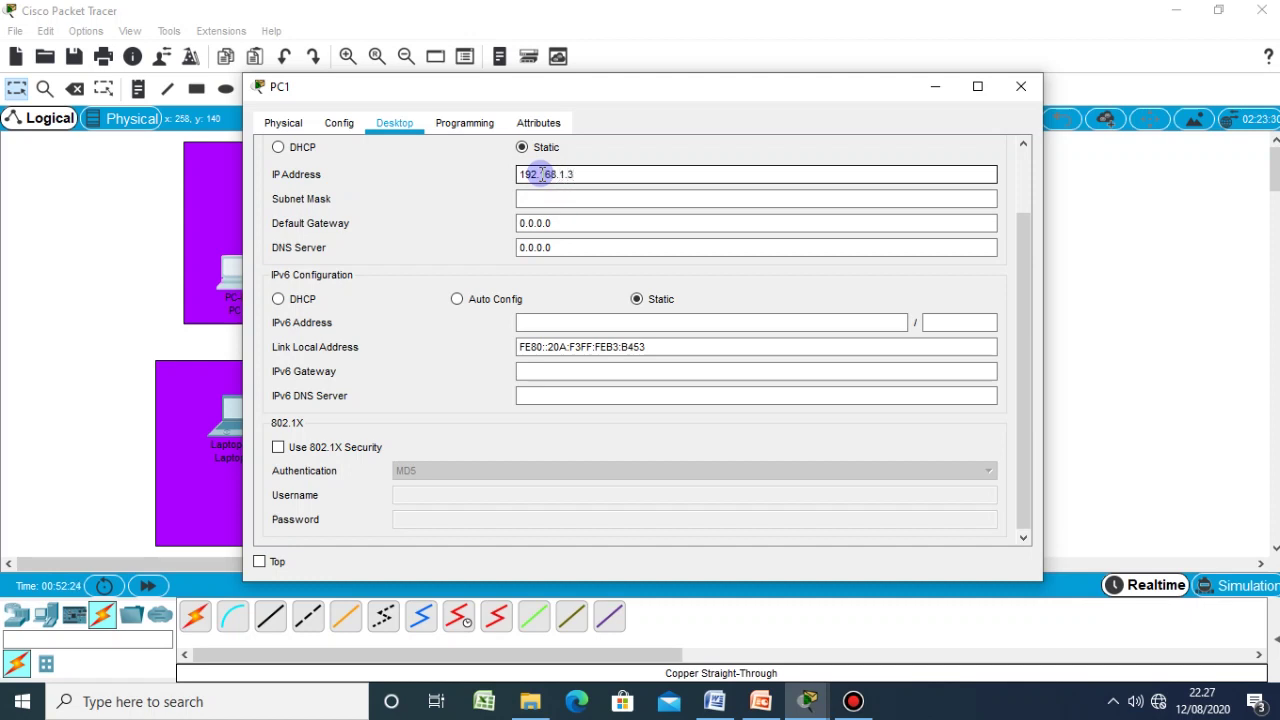
{"action": "key", "text": "Tab"}
{"action": "key", "text": "Tab"}
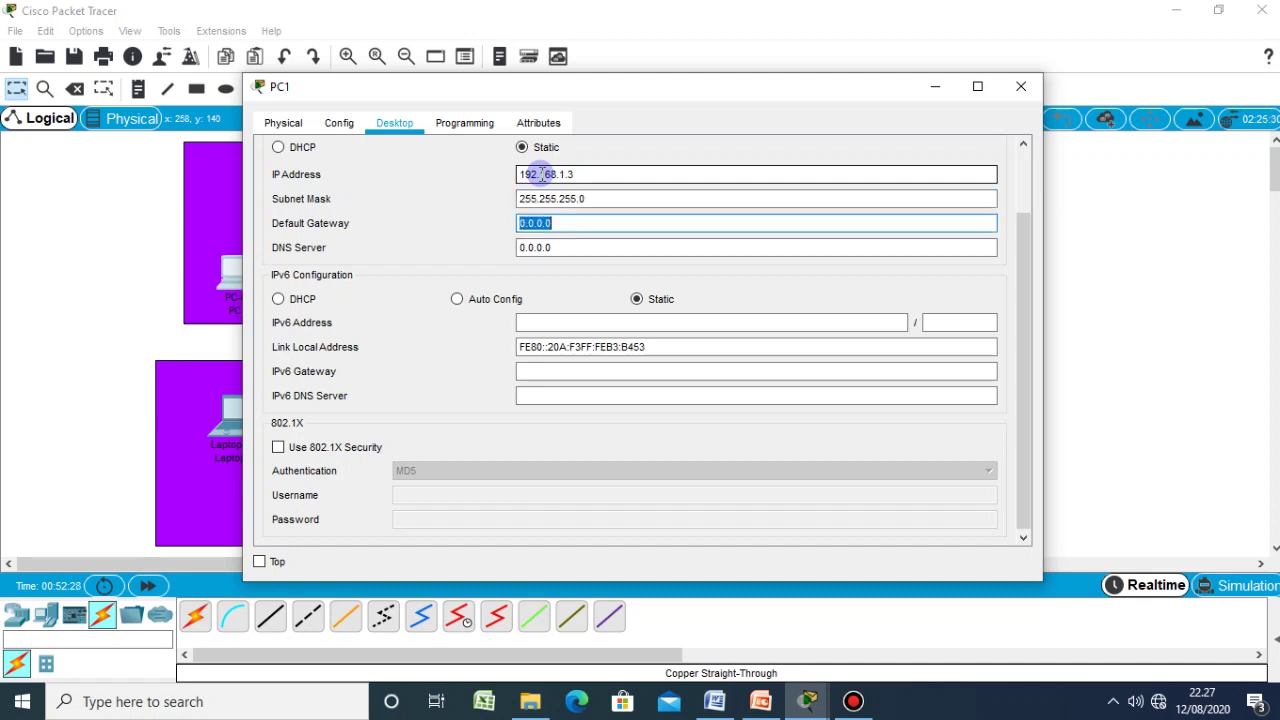
{"action": "type", "text": "192.168.1.1"}
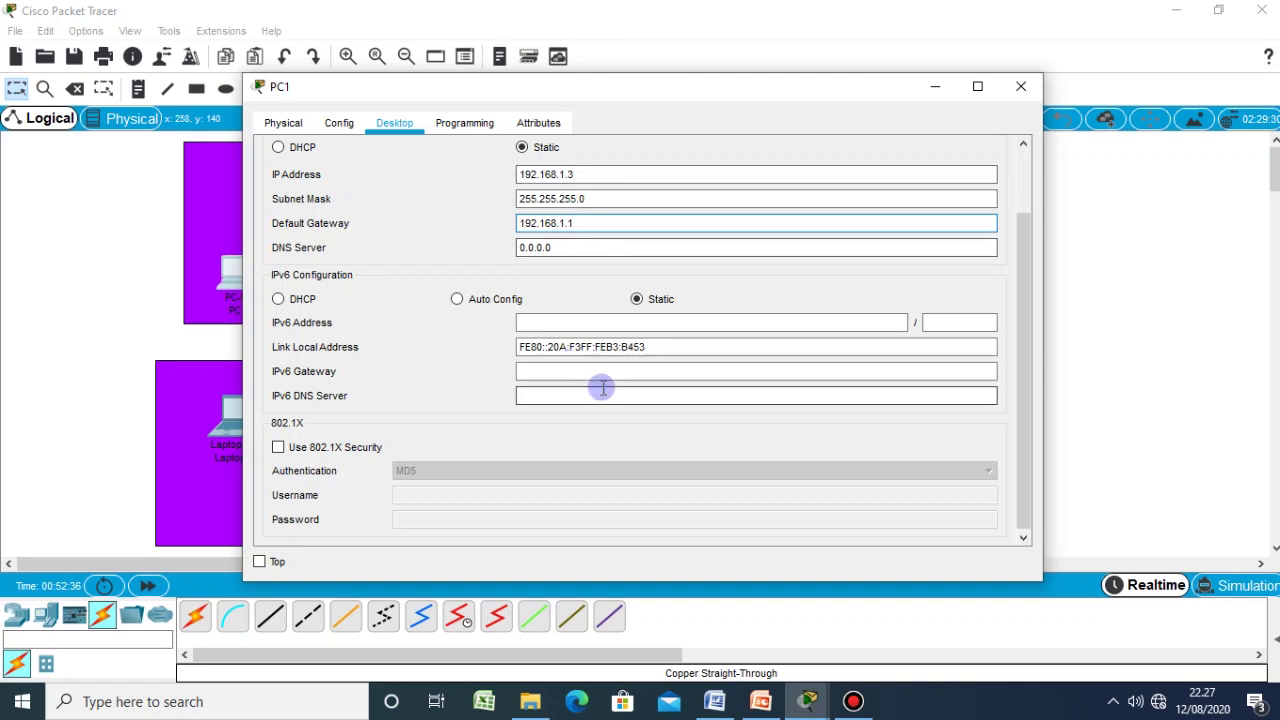
- Check PC1's addressing against the Word routing table, close PC1's settings, and return to the Packet Tracer topology
{"action": "left_click", "coordinate": [715, 703]}
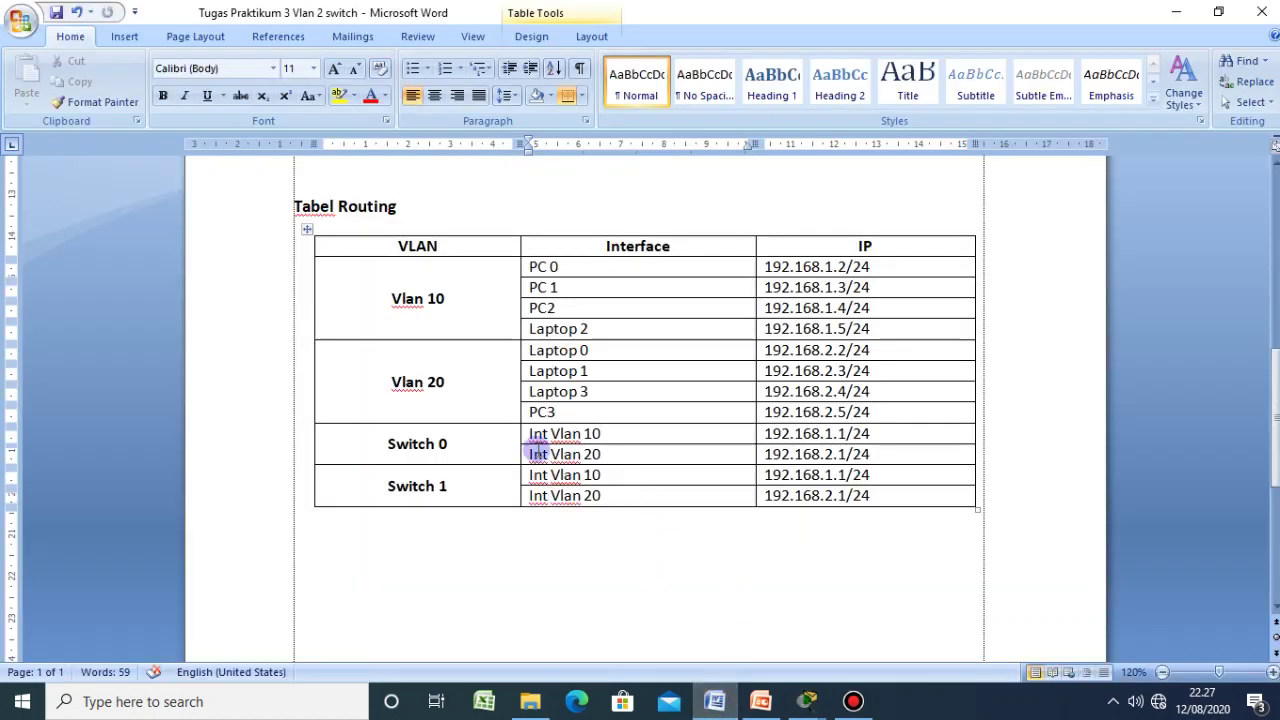
{"action": "left_click", "coordinate": [806, 701]}
{"action": "left_click", "coordinate": [934, 605]}
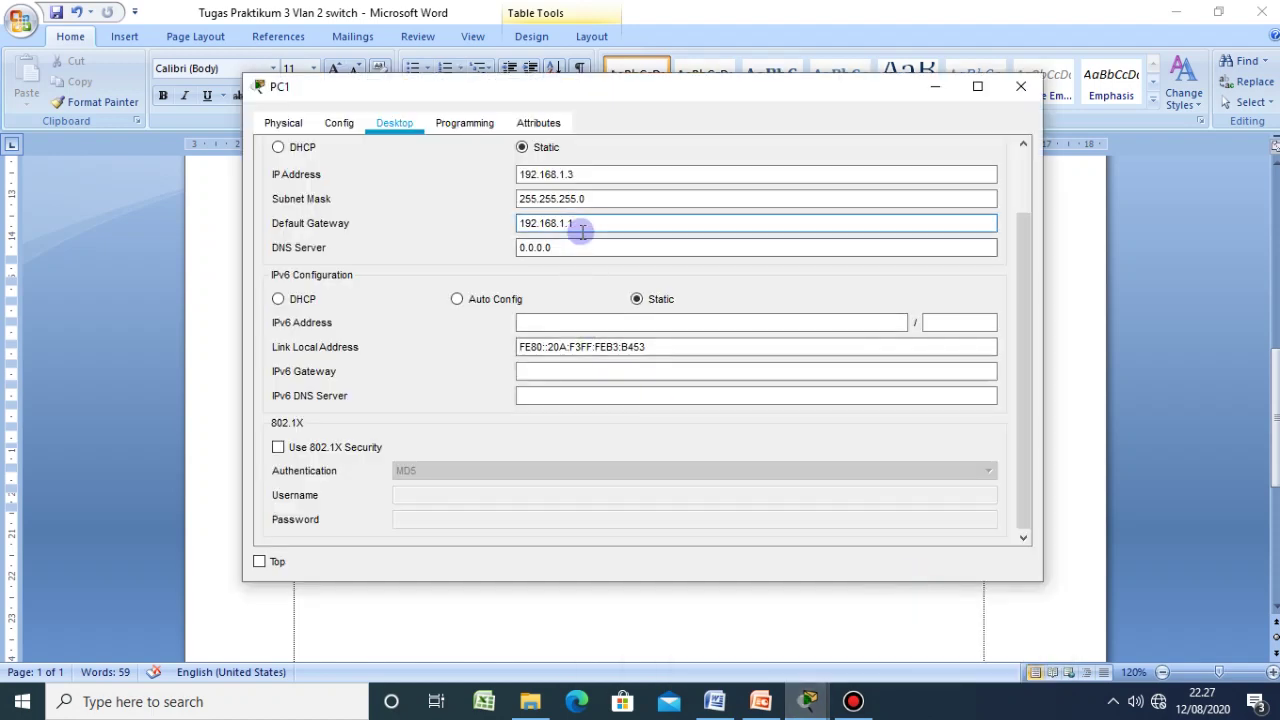
{"action": "left_click", "coordinate": [1016, 90]}
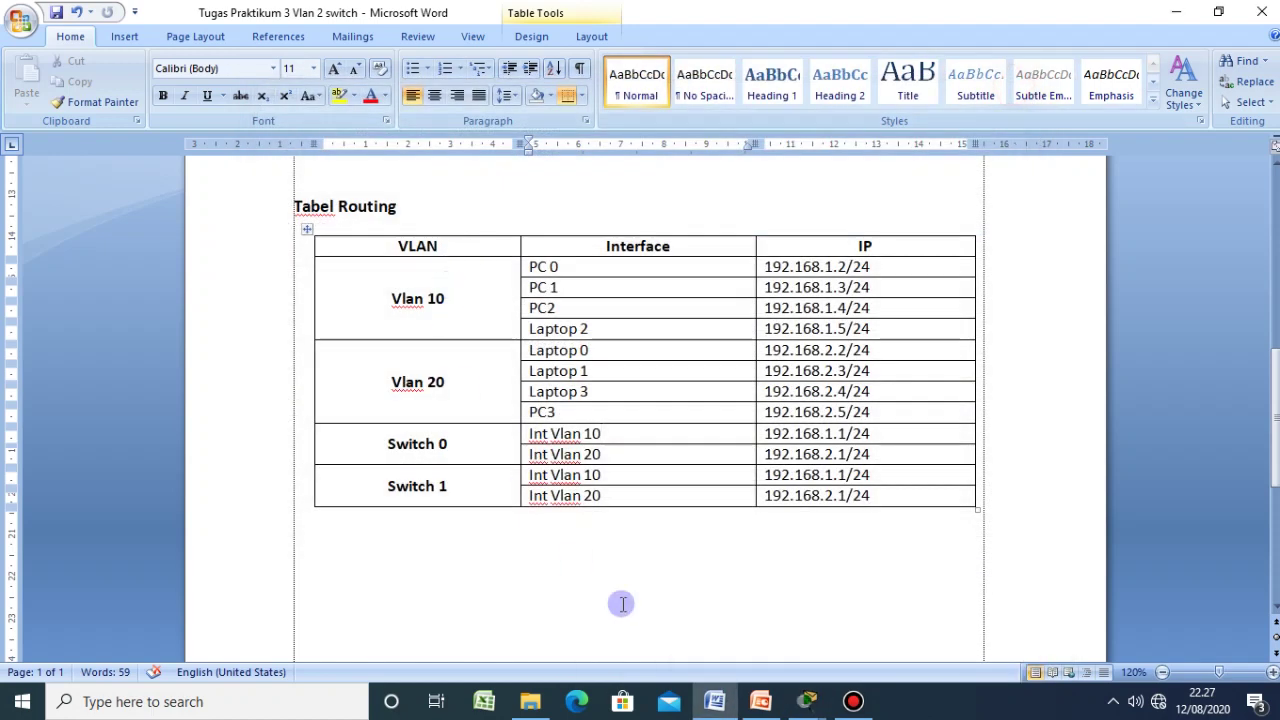
{"action": "left_click", "coordinate": [808, 703]}
{"action": "left_click", "coordinate": [730, 625]}
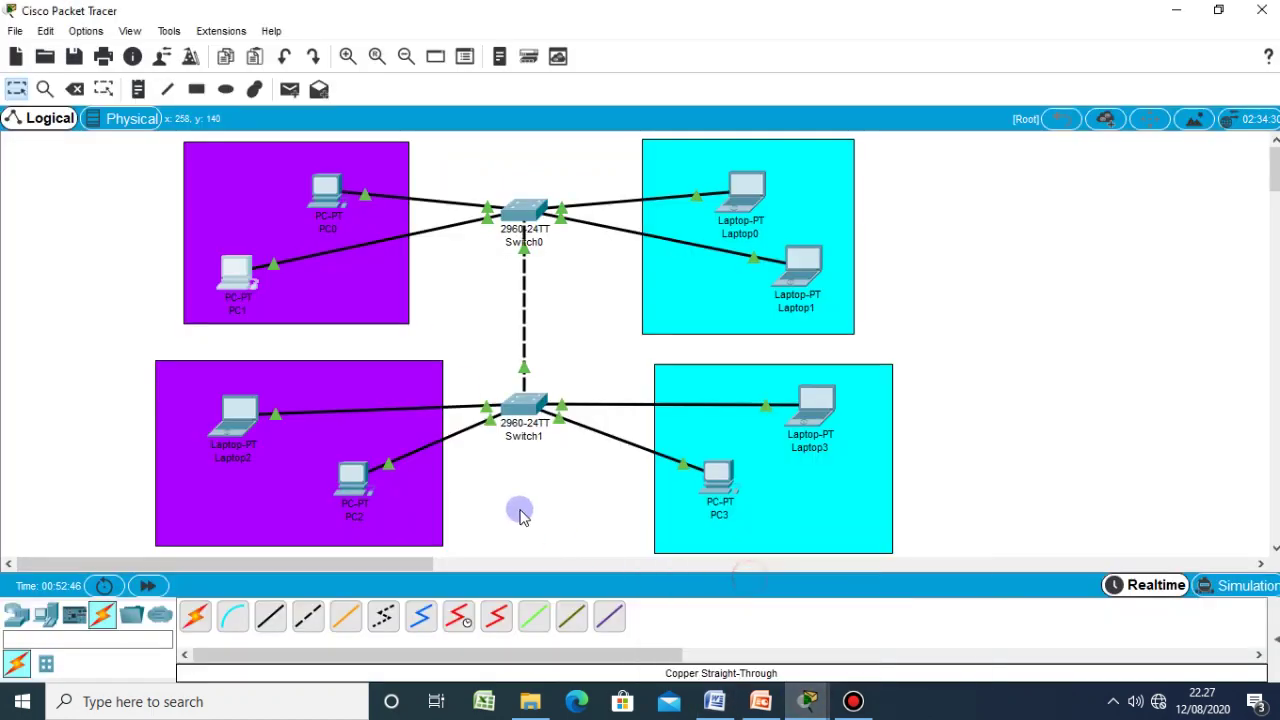
- Set Laptop0's static IP address to 192.168.2.2 with subnet mask 255.255.255.0
{"action": "mouse_move", "coordinate": [244, 281]}
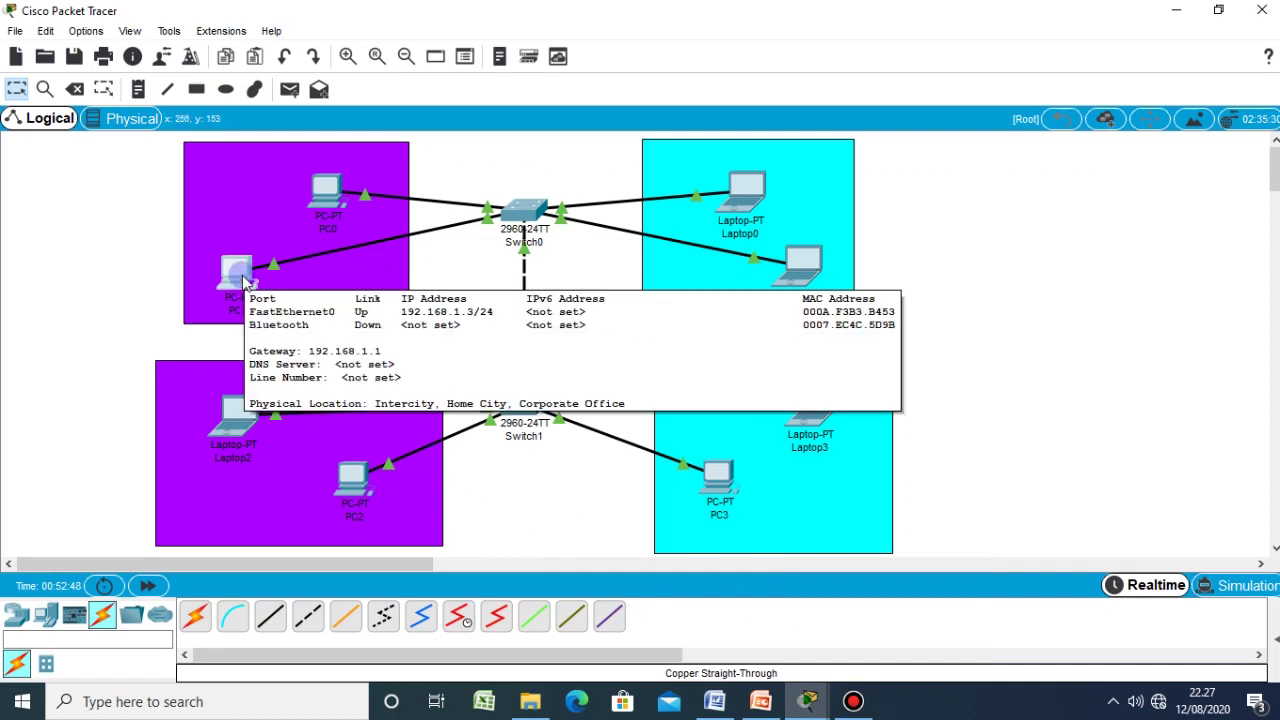
{"action": "left_click", "coordinate": [879, 205]}
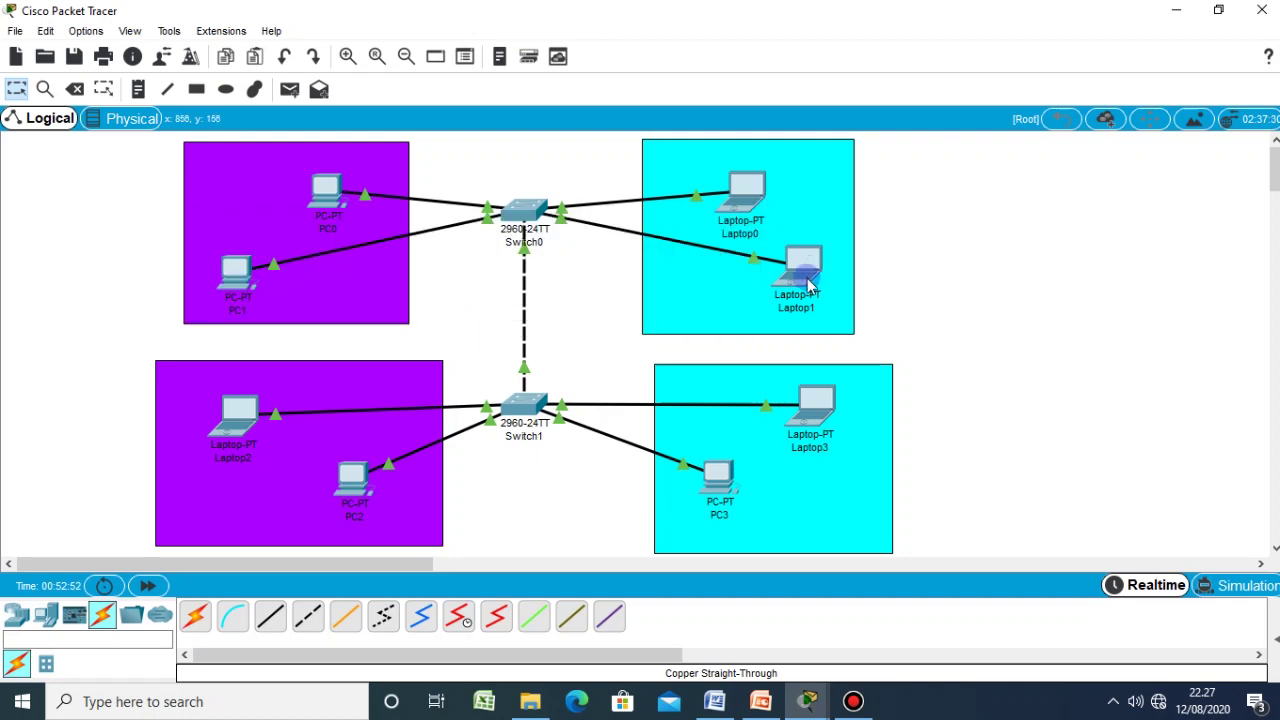
{"action": "left_click", "coordinate": [755, 220]}
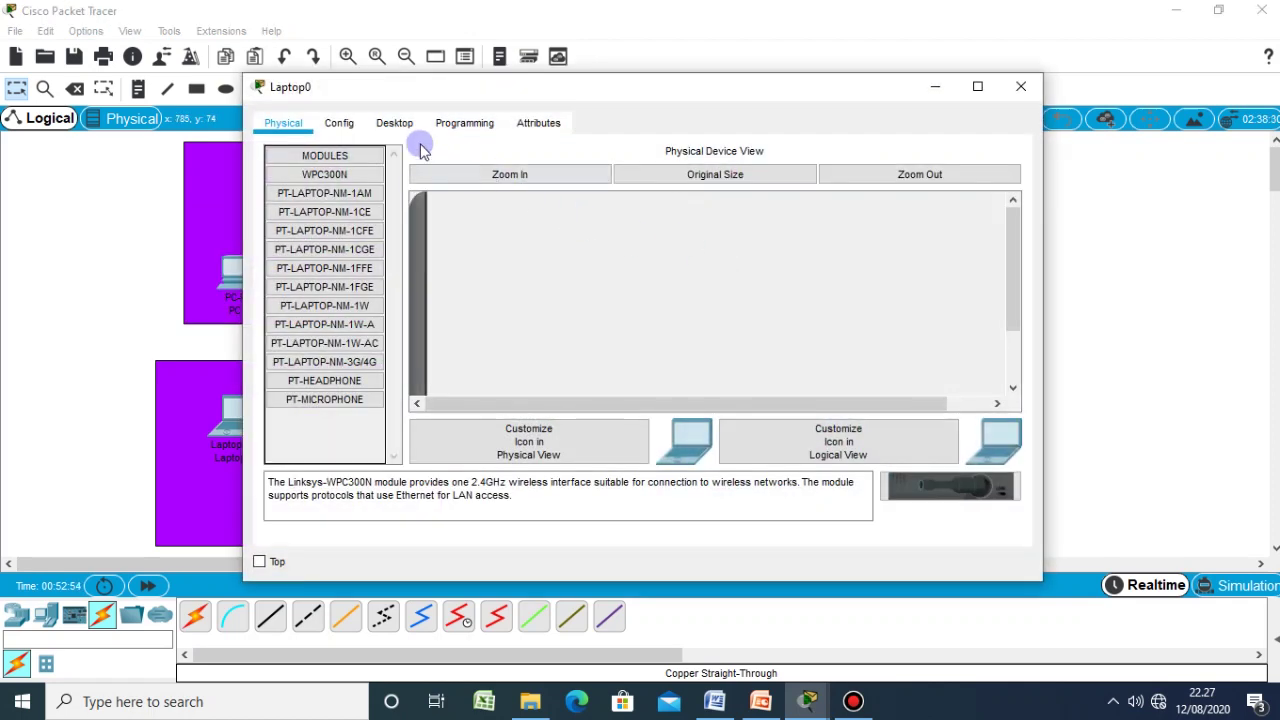
{"action": "left_click", "coordinate": [391, 124]}
{"action": "left_click", "coordinate": [351, 199]}
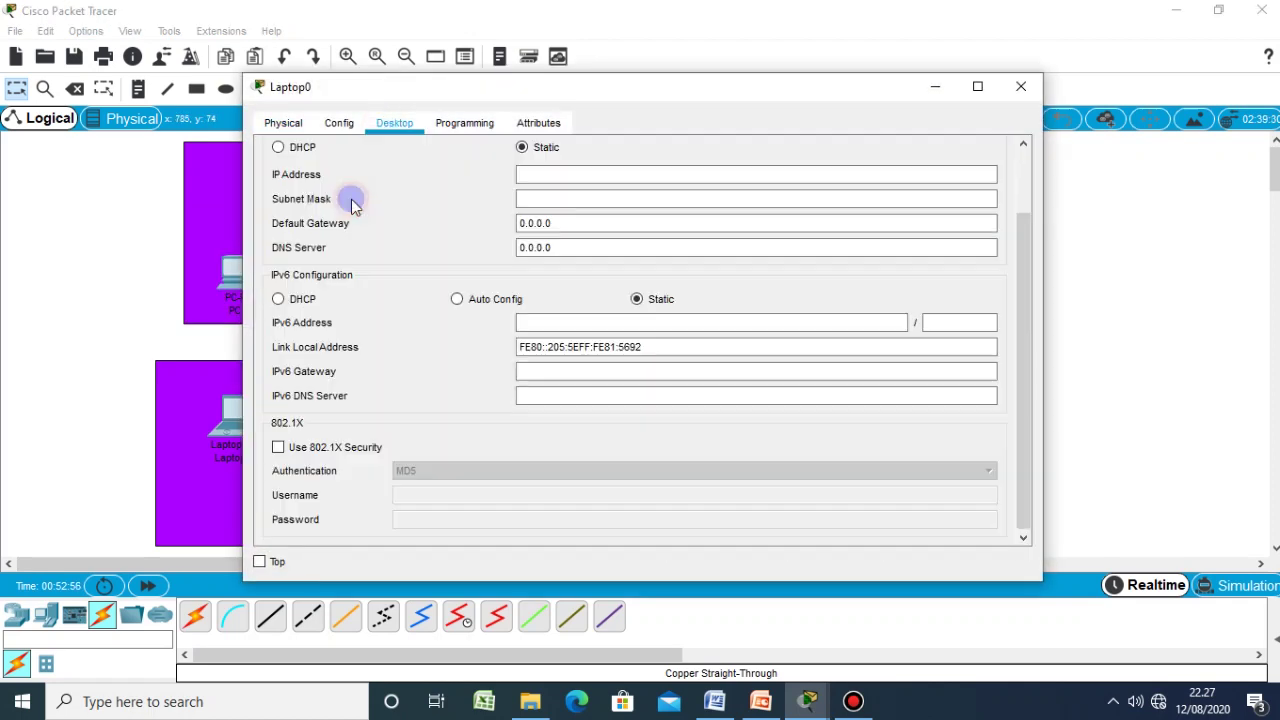
{"action": "left_click", "coordinate": [550, 174]}
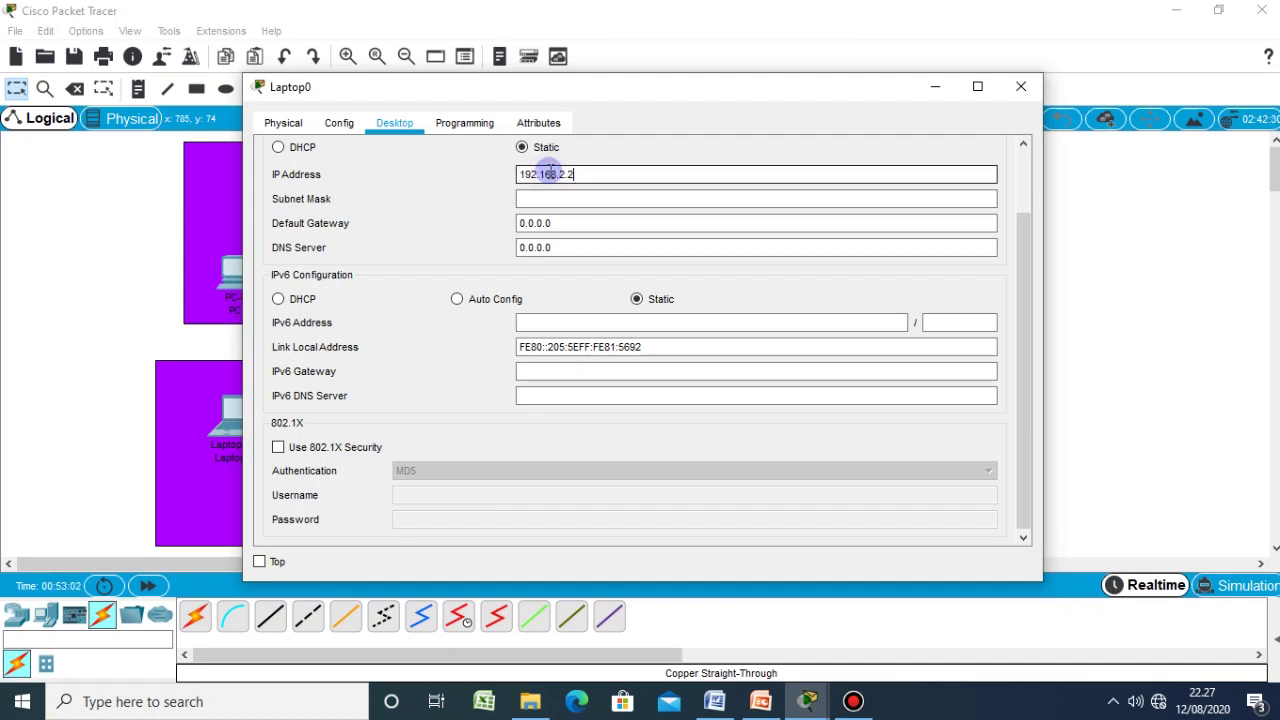
{"action": "key", "text": "Tab"}
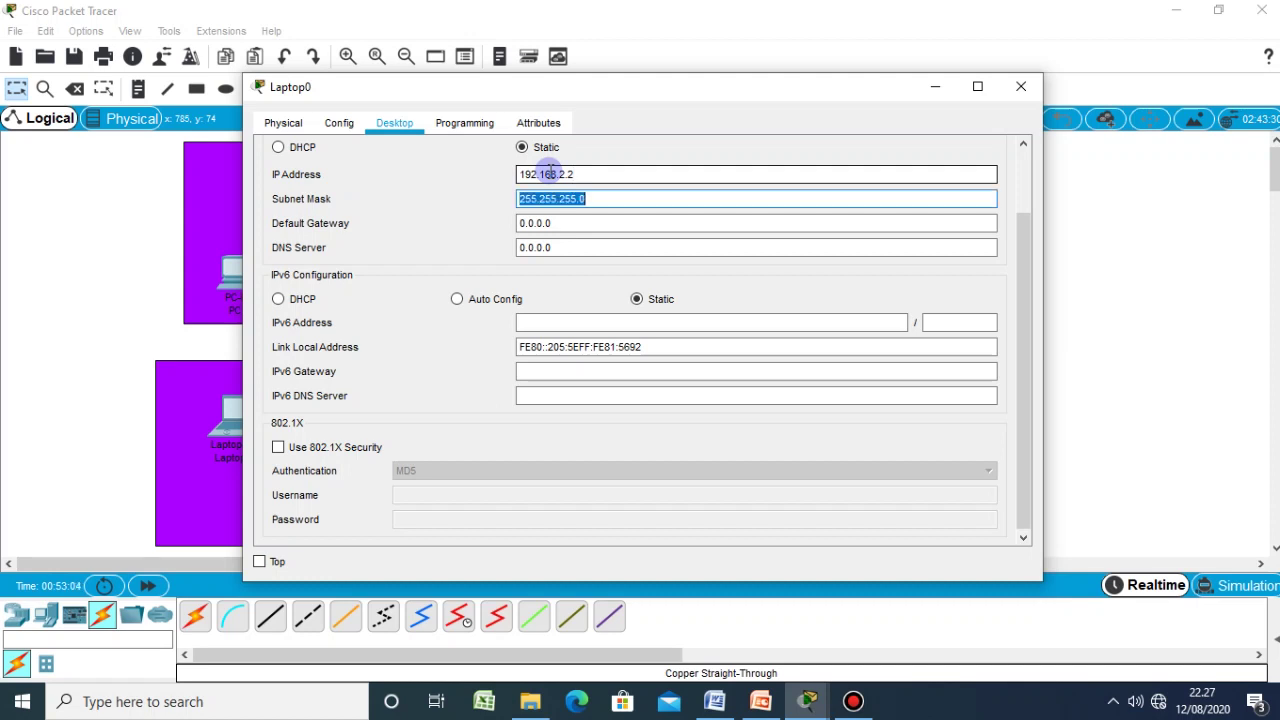
- Check Laptop 0's row in the Word routing table, then return to Laptop0's IP configuration in Packet Tracer
{"action": "left_click", "coordinate": [716, 702]}
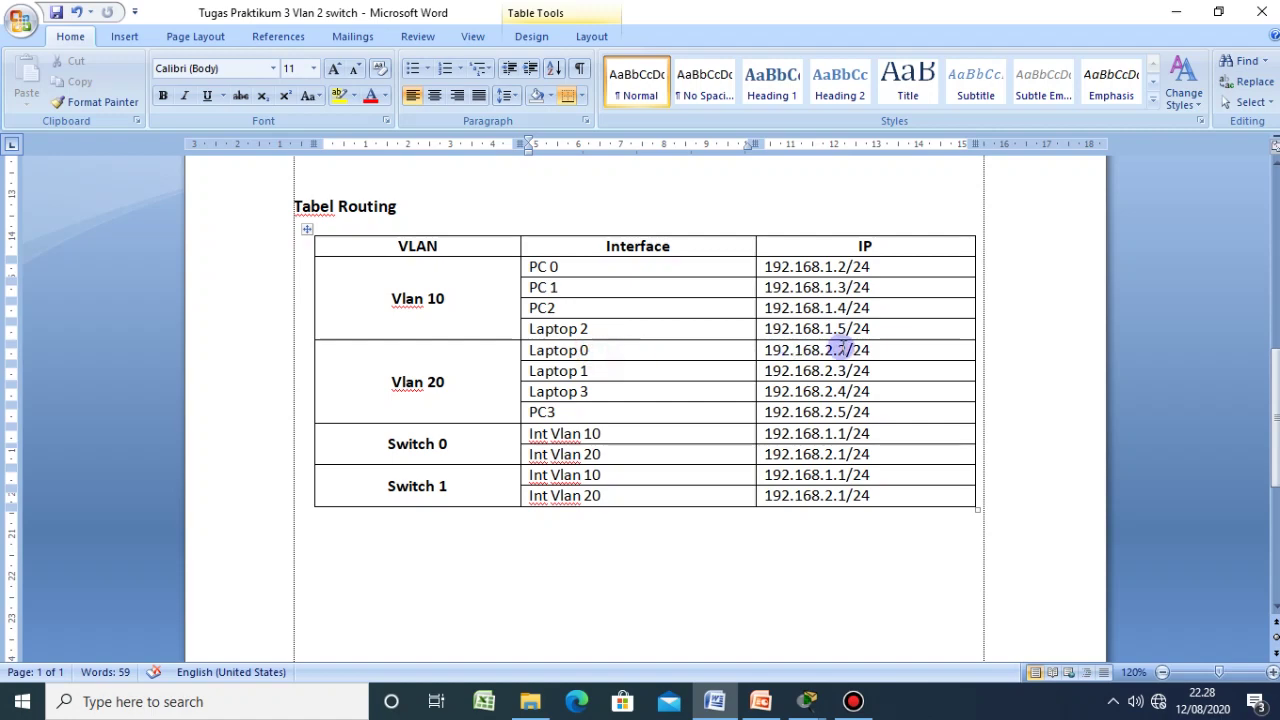
{"action": "left_click", "coordinate": [807, 701]}
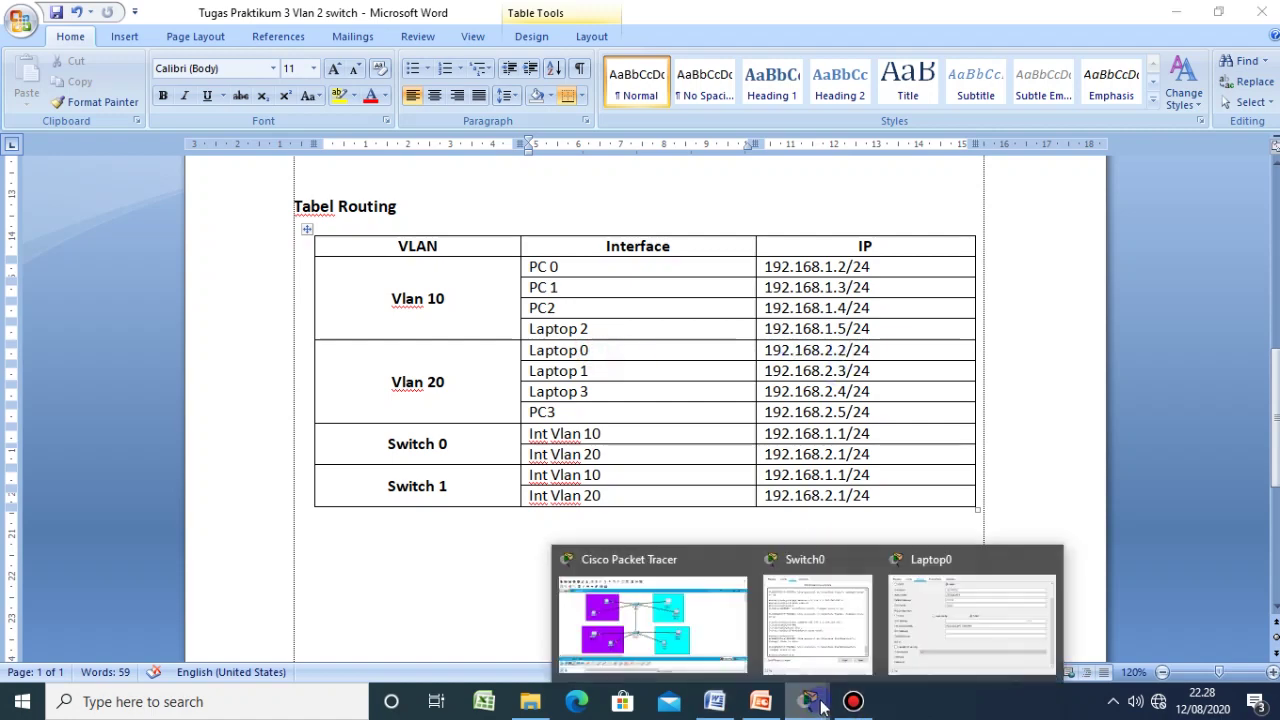
{"action": "left_click", "coordinate": [705, 630]}
{"action": "left_click", "coordinate": [807, 701]}
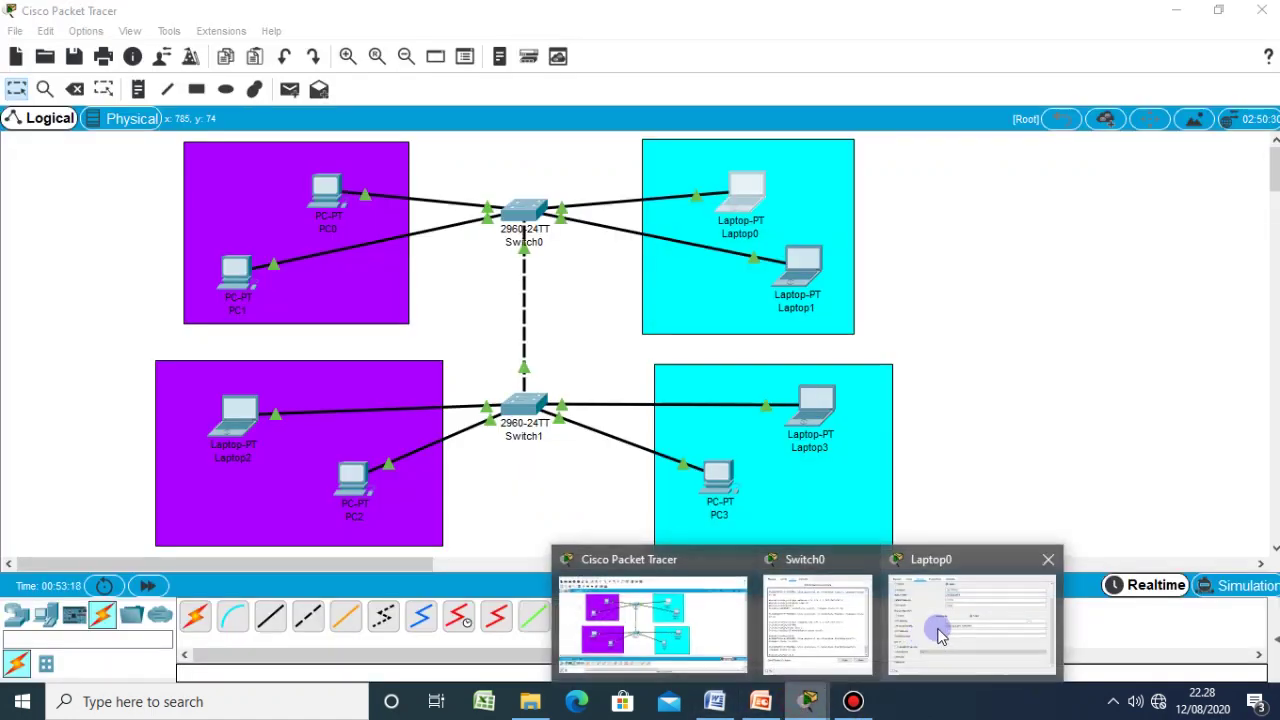
{"action": "left_click", "coordinate": [955, 620]}
- Set Laptop0's default gateway to 192.168.2.1
{"action": "left_click", "coordinate": [562, 222]}
{"action": "left_click_drag", "start_coordinate": [548, 222], "coordinate": [450, 228]}
{"action": "left_click_drag", "start_coordinate": [580, 223], "coordinate": [360, 207]}
{"action": "type", "text": "192.168.2.1"}
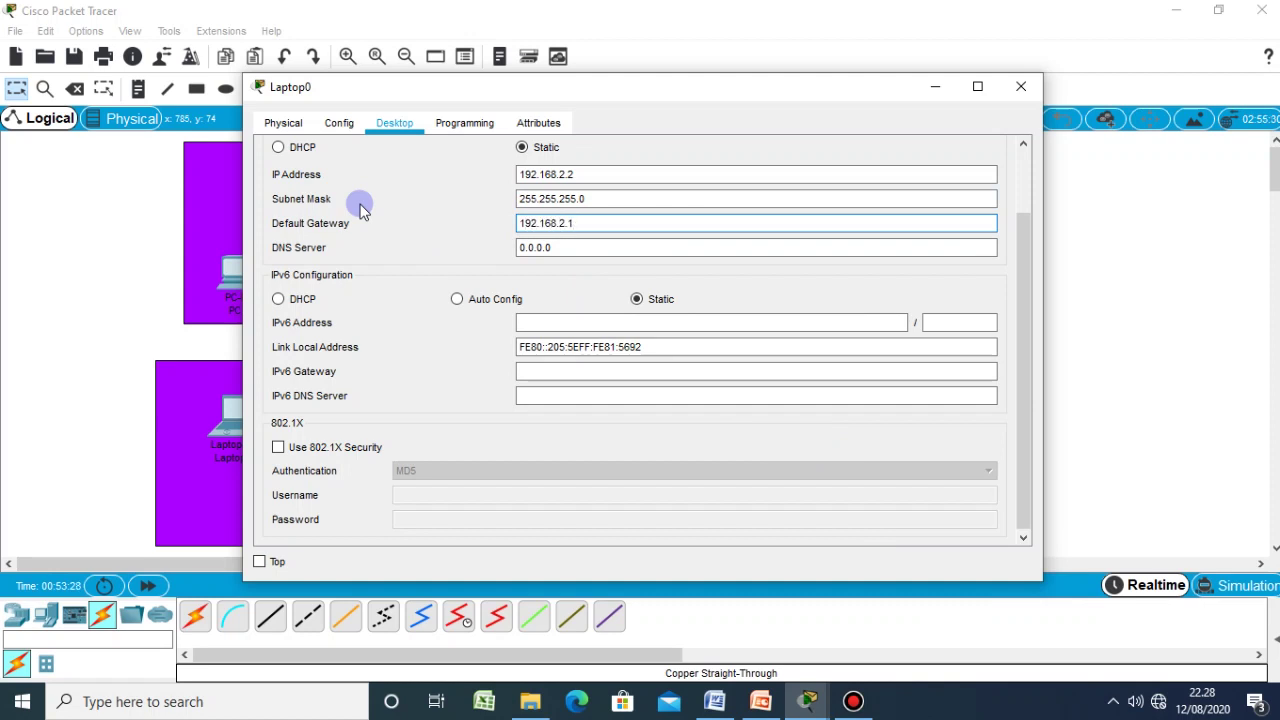
- Check the Int Vlan 20 addresses of Switch 0 and Switch 1 in the Word routing table against Laptop0's gateway
{"action": "left_click", "coordinate": [714, 701]}
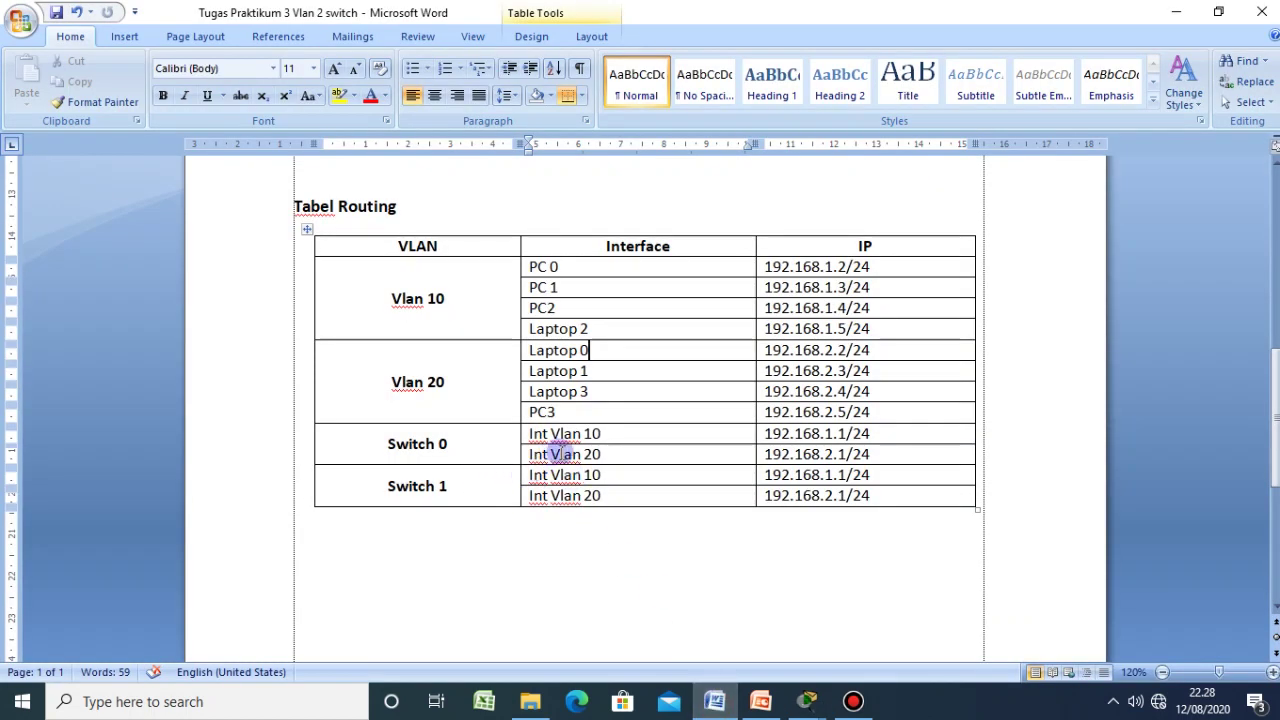
{"action": "left_click_drag", "start_coordinate": [580, 453], "coordinate": [833, 462]}
{"action": "left_click", "coordinate": [833, 455]}
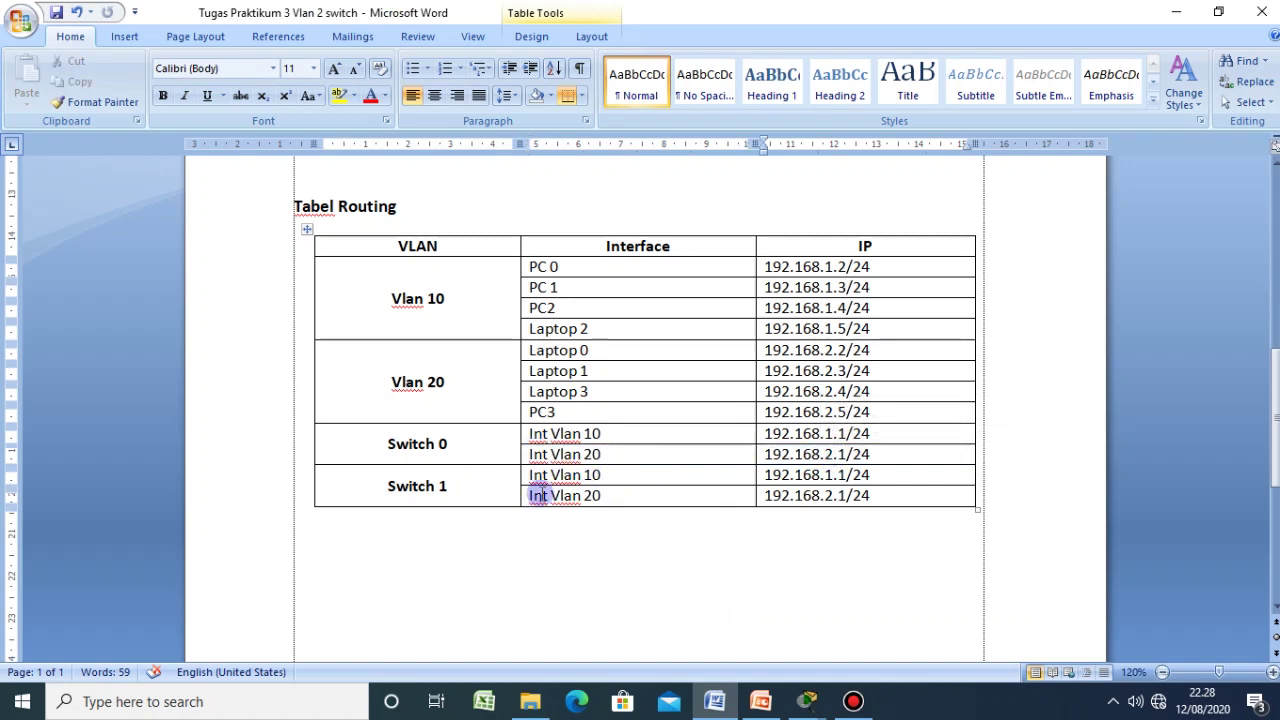
{"action": "left_click", "coordinate": [442, 443]}
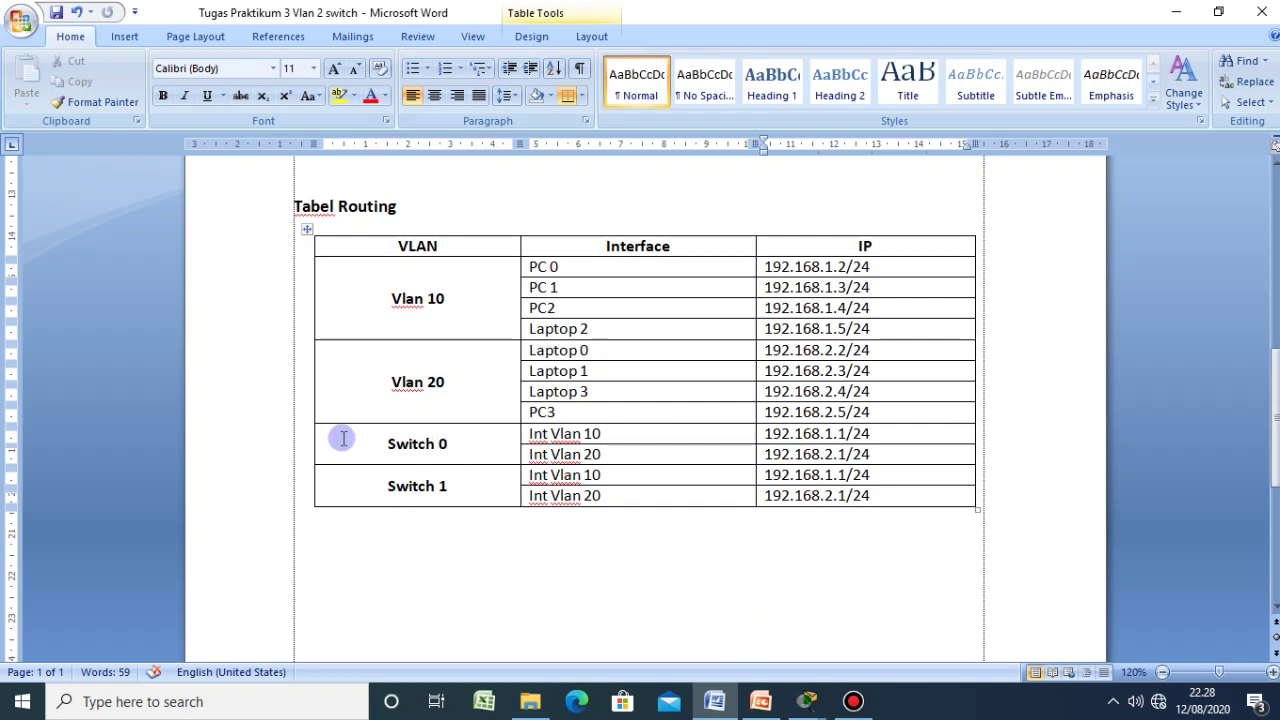
{"action": "left_click_drag", "start_coordinate": [334, 440], "coordinate": [443, 437]}
{"action": "left_click", "coordinate": [458, 486]}
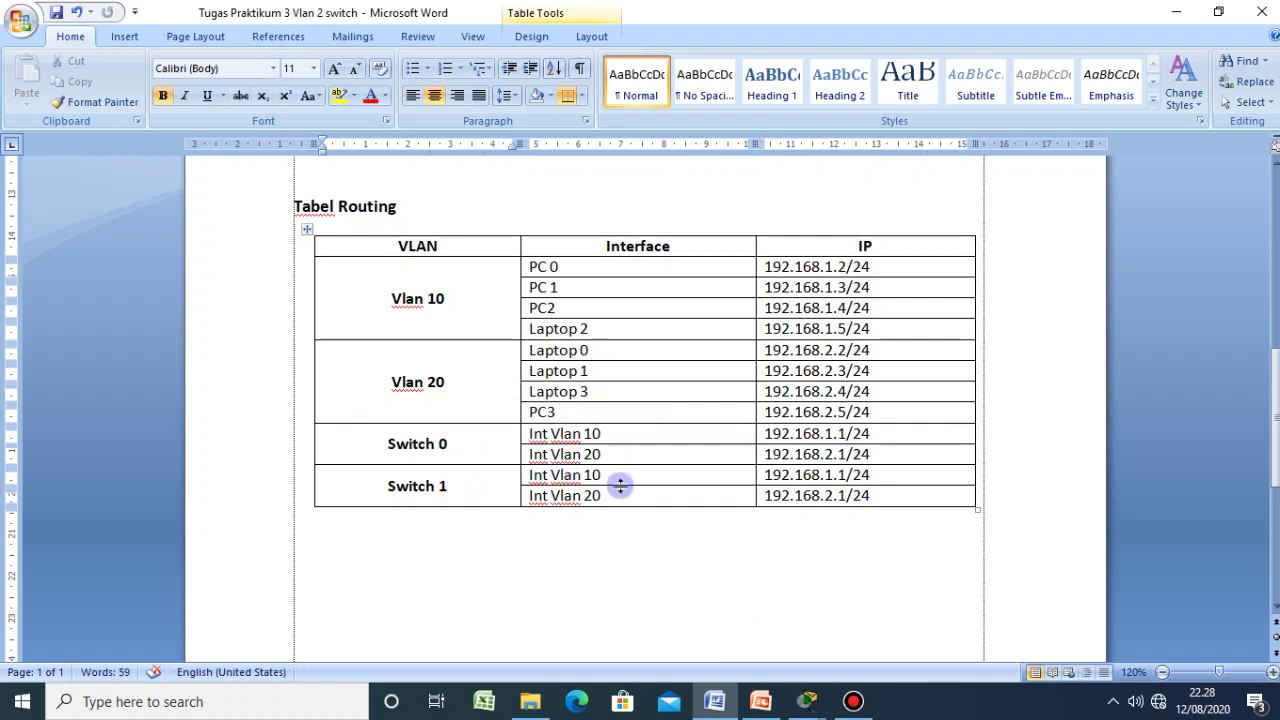
{"action": "left_click", "coordinate": [605, 455]}
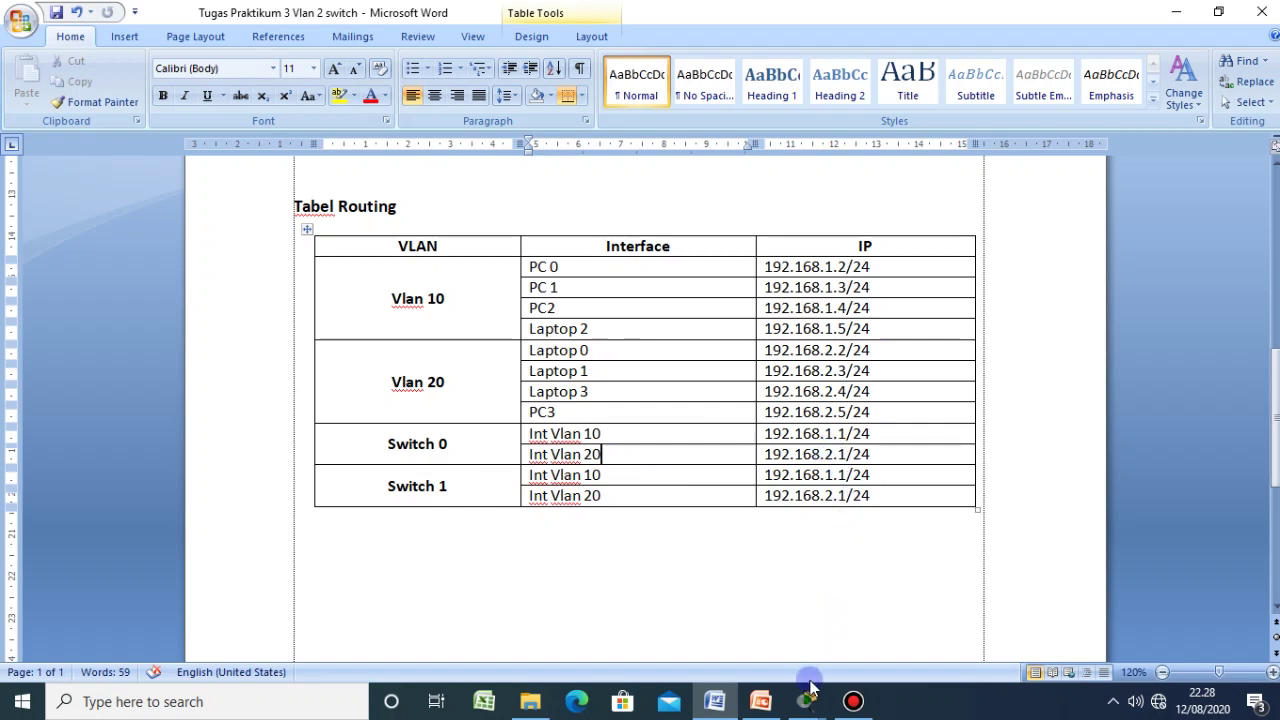
- Switch back to Packet Tracer, close Laptop0's settings and bring up the topology
{"action": "mouse_move", "coordinate": [807, 700]}
{"action": "left_click", "coordinate": [938, 567]}
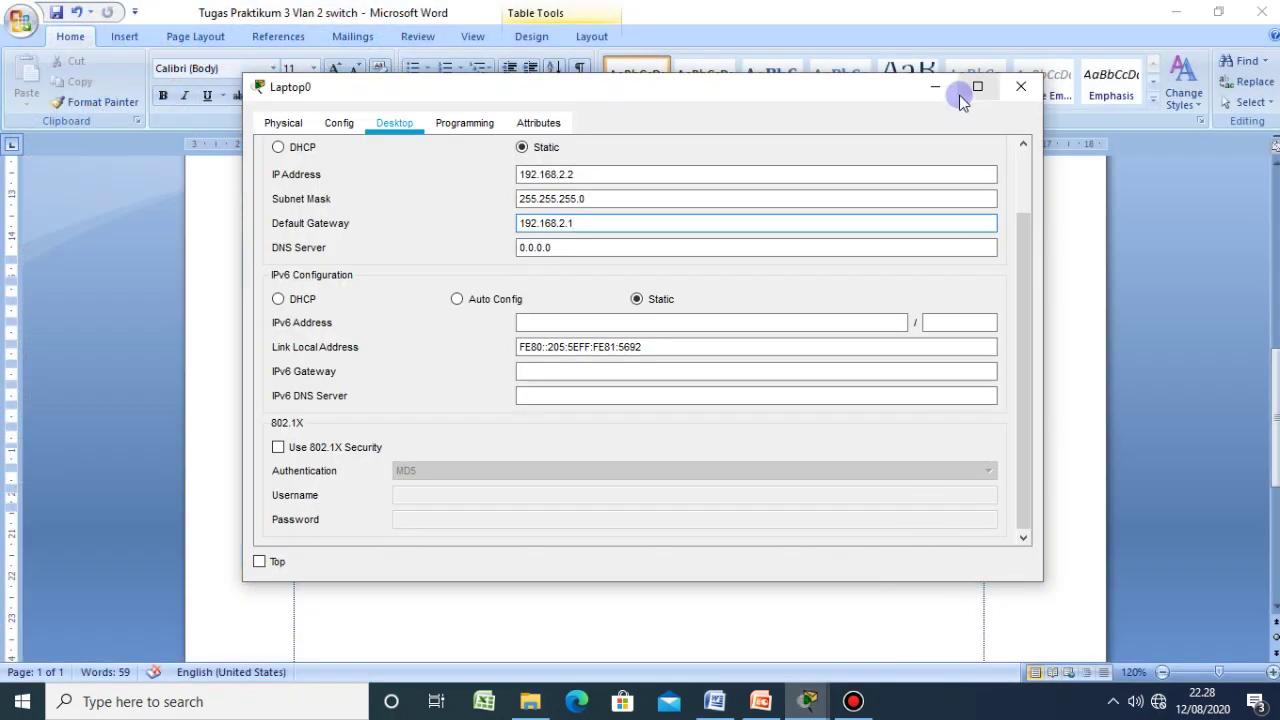
{"action": "left_click", "coordinate": [1021, 87]}
{"action": "mouse_move", "coordinate": [807, 700]}
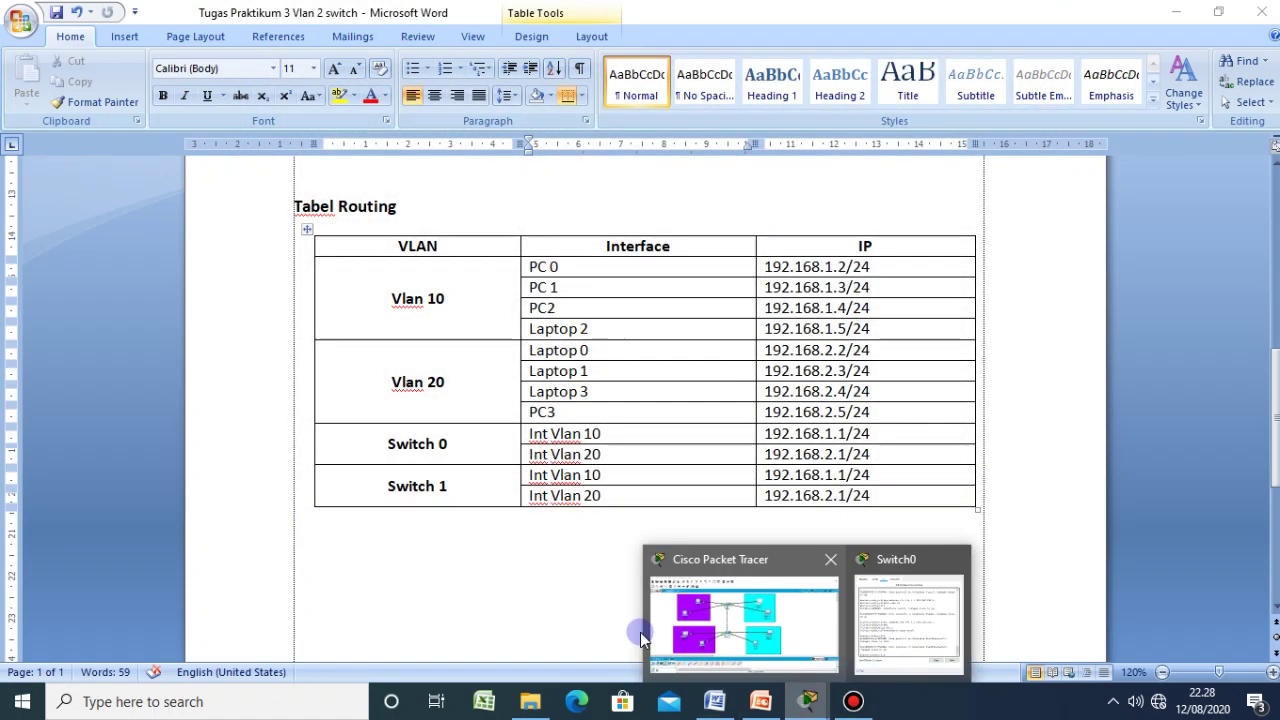
{"action": "left_click", "coordinate": [735, 626]}
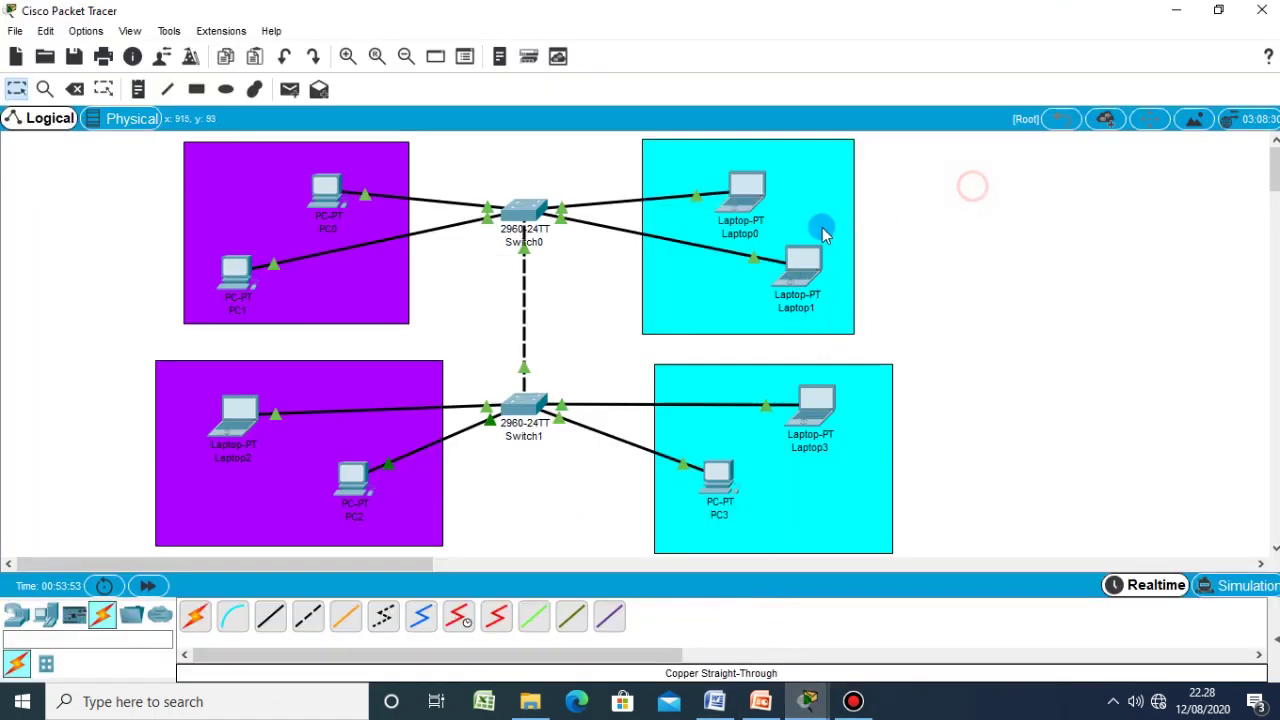
- Configure Laptop1 with static IP address 192.168.2.3, subnet mask 255.255.255.0 and default gateway 192.168.2.1, and close its settings
{"action": "mouse_move", "coordinate": [755, 192]}
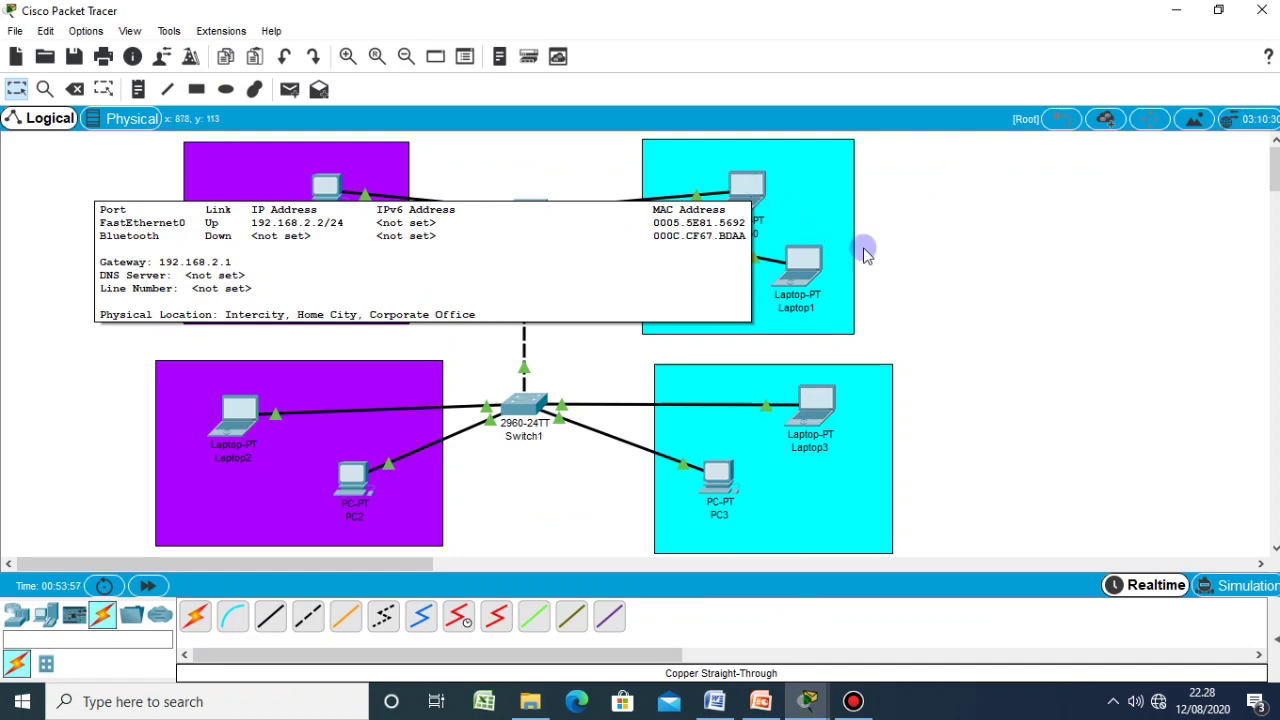
{"action": "left_click", "coordinate": [801, 280]}
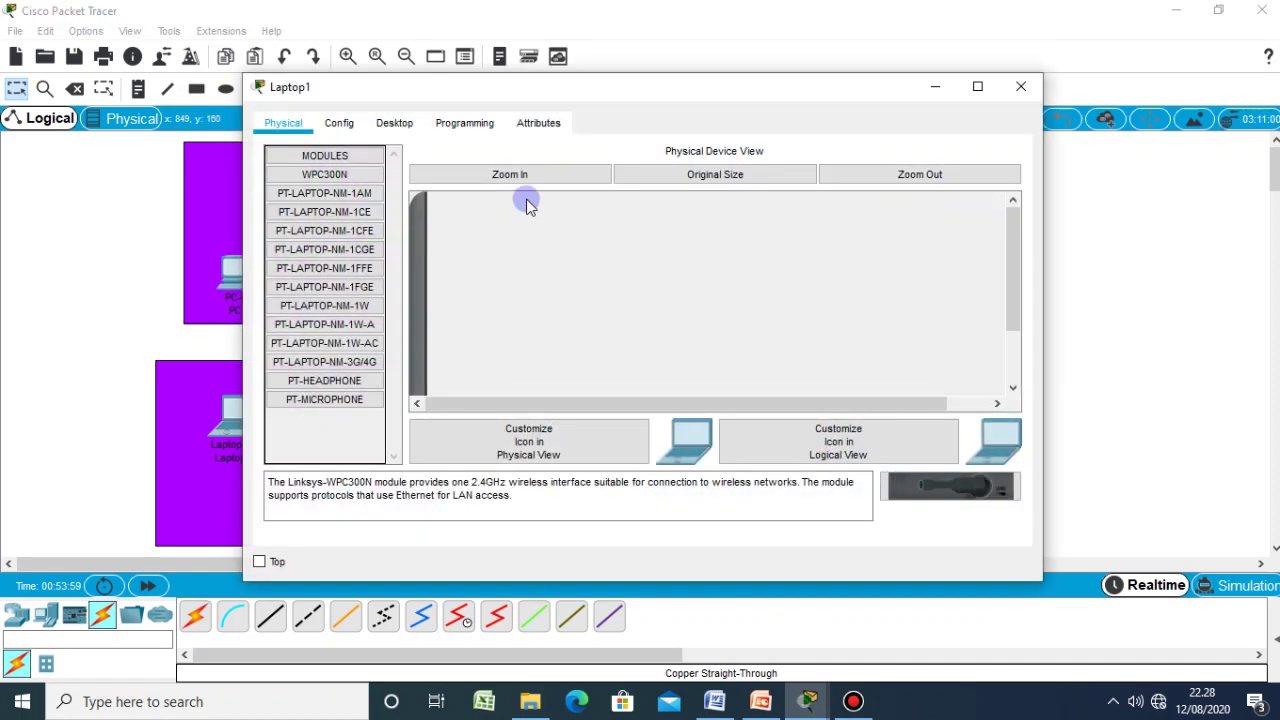
{"action": "left_click", "coordinate": [400, 123]}
{"action": "left_click", "coordinate": [337, 178]}
{"action": "left_click", "coordinate": [544, 175]}
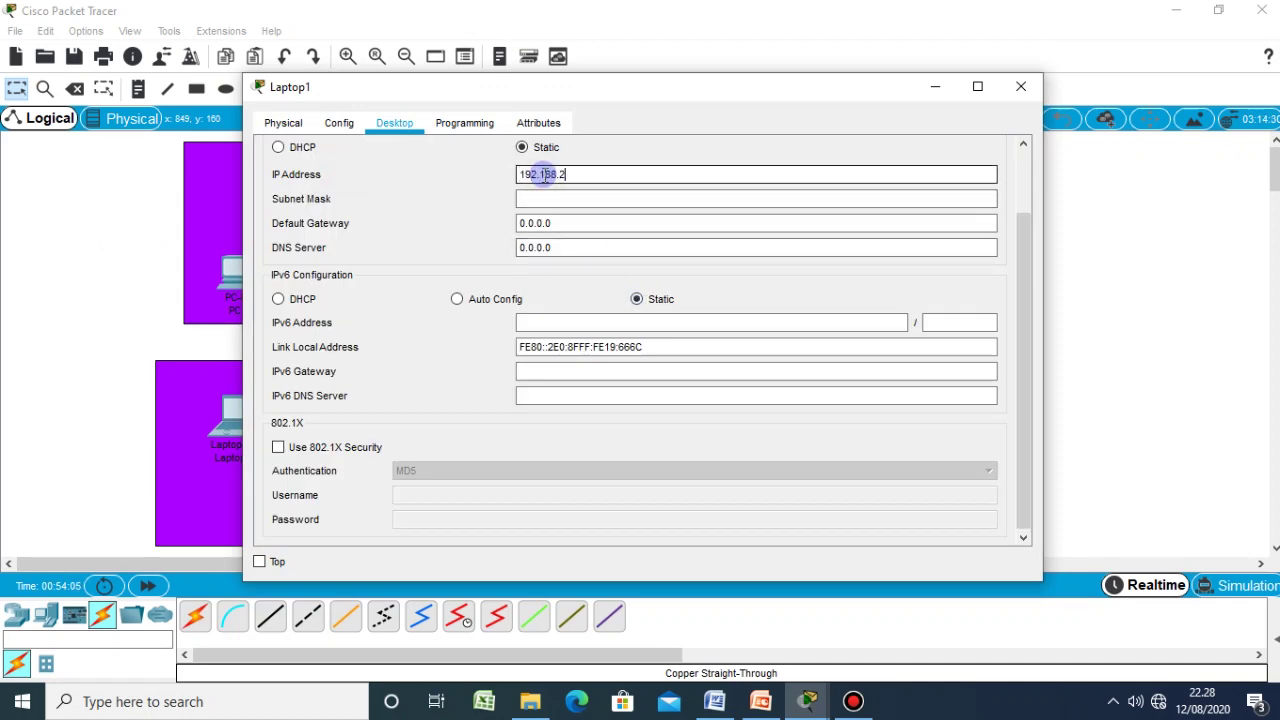
{"action": "key", "text": "Tab"}
{"action": "key", "text": "Tab"}
{"action": "type", "text": "19"}
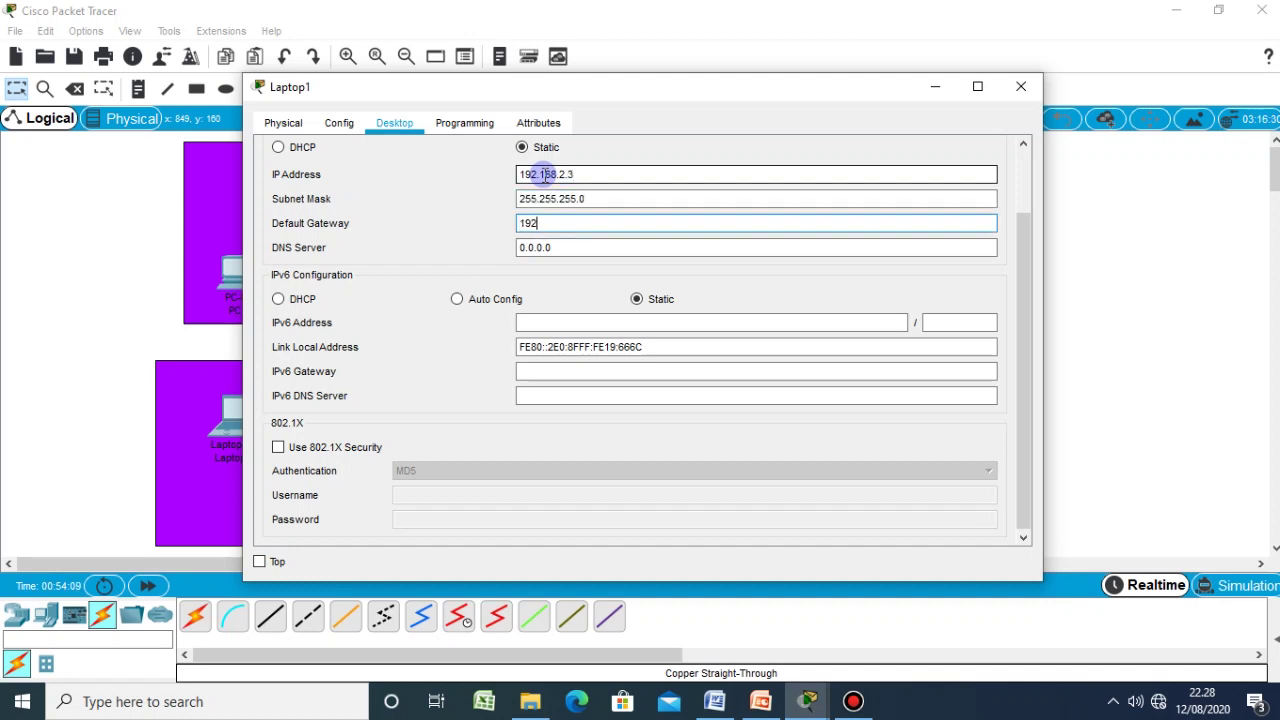
{"action": "type", "text": "2.168.2.1"}
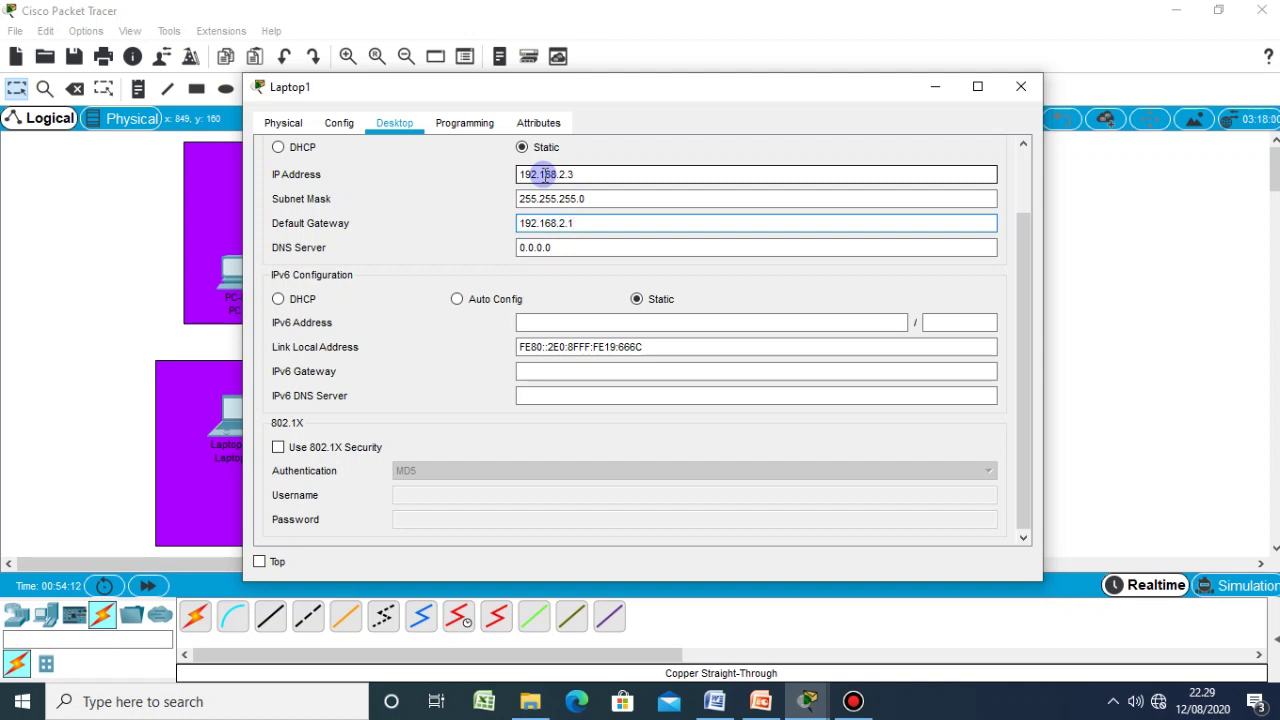
{"action": "left_click", "coordinate": [1021, 86]}
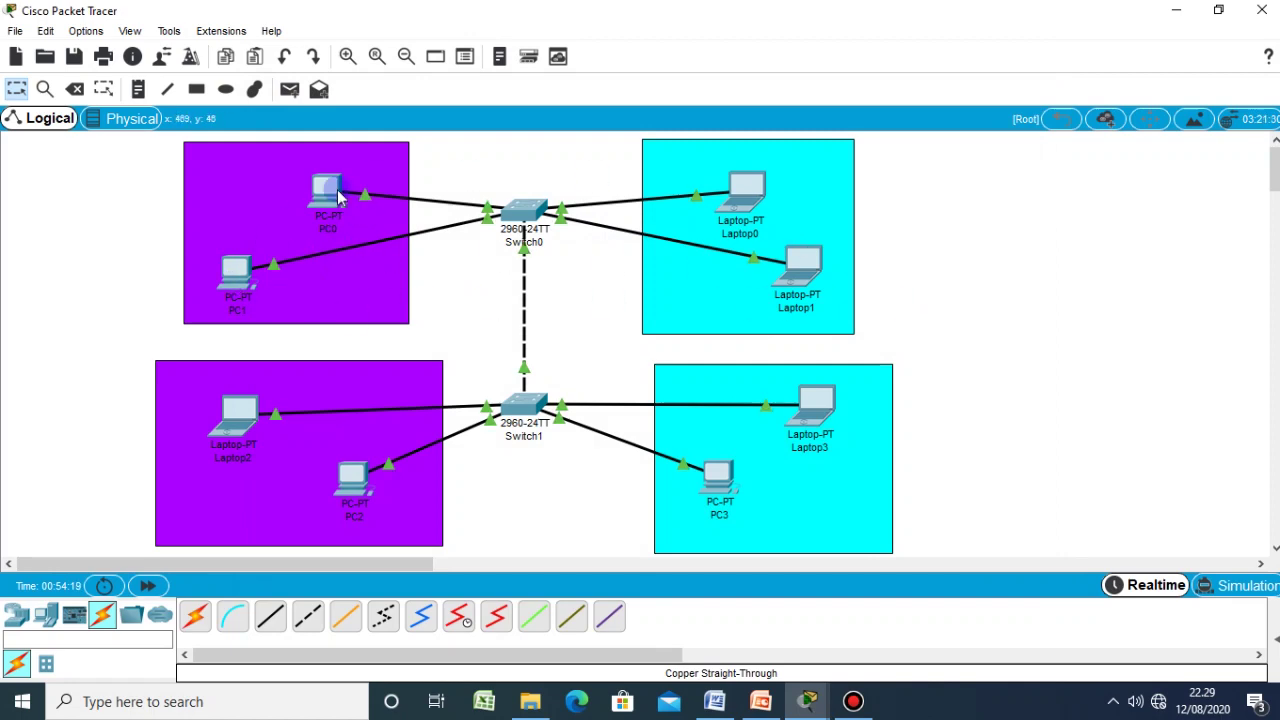
- Ping the VLAN 10 gateway 192.168.1.1 from PC1's command prompt
{"action": "left_click", "coordinate": [236, 266]}
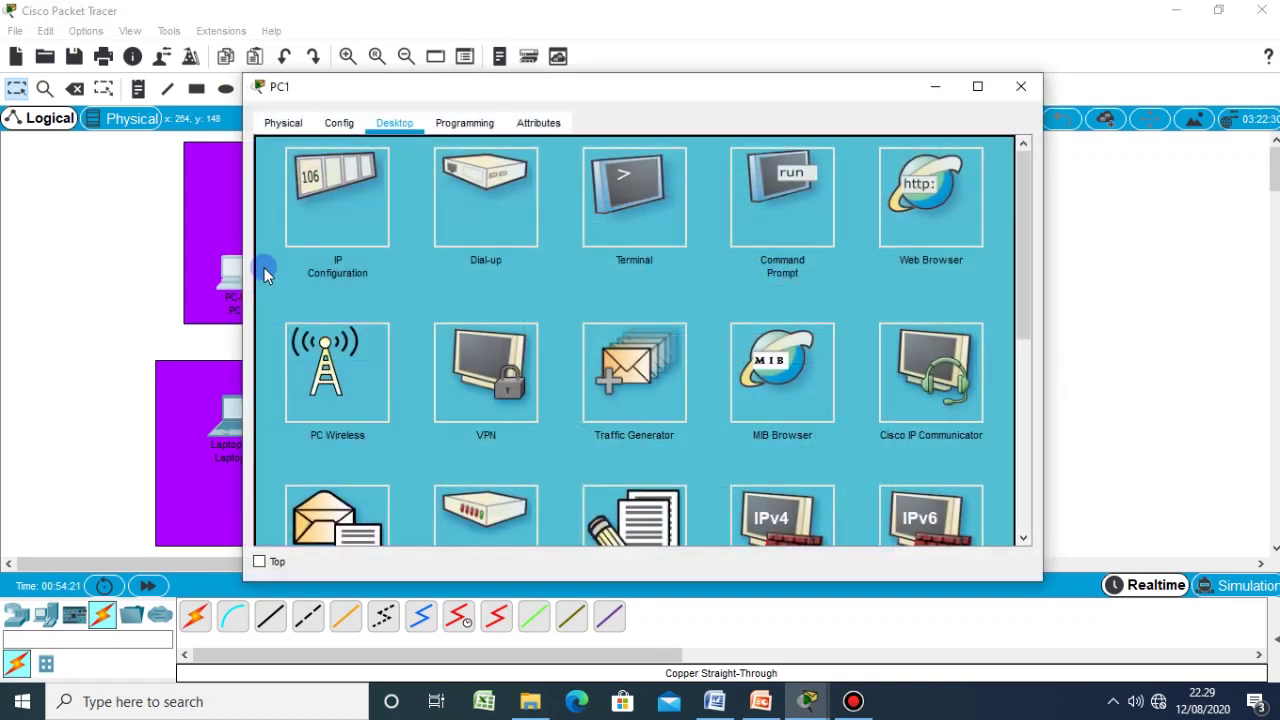
{"action": "left_click", "coordinate": [781, 205]}
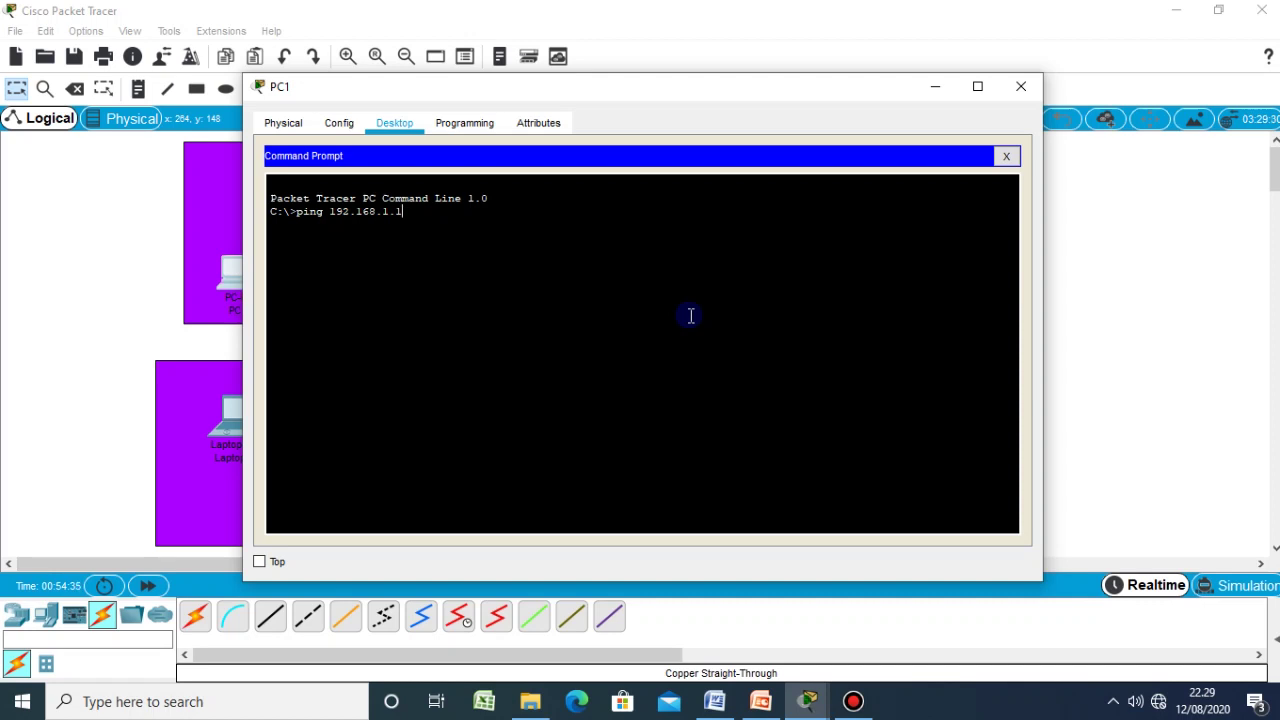
{"action": "key", "text": "Return"}
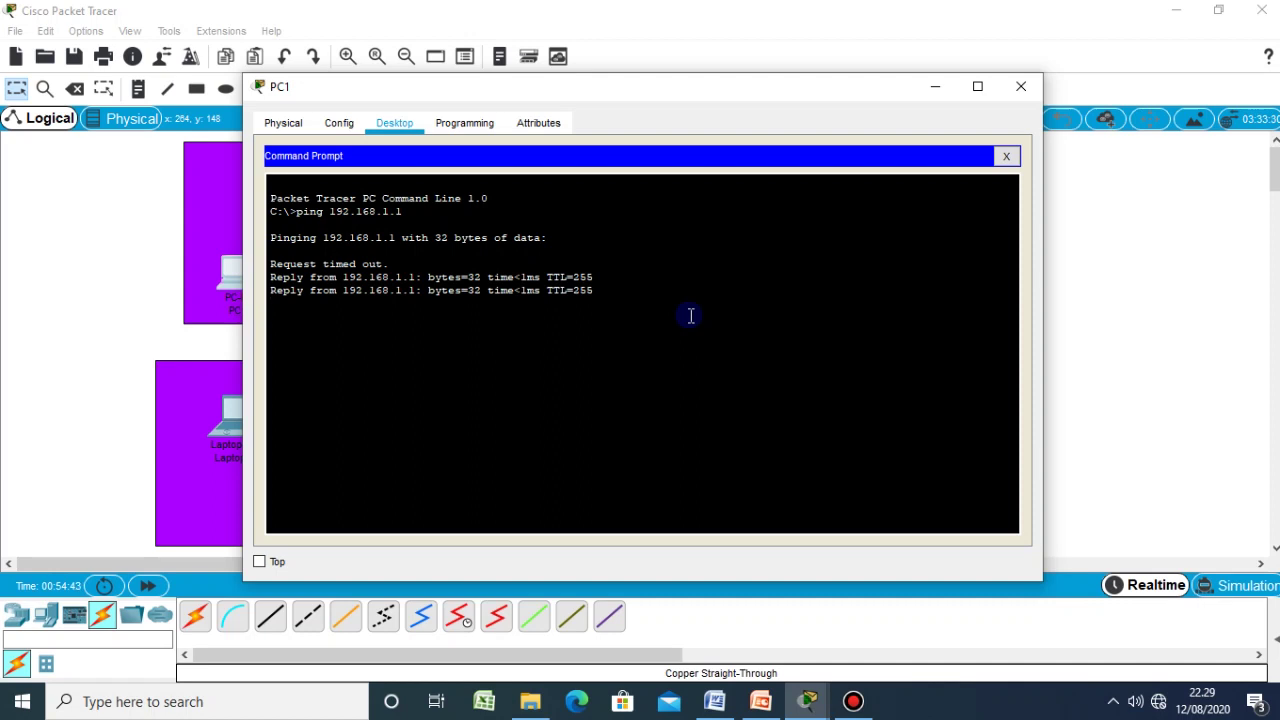
- Ping PC0 at 192.168.1.2 from PC1, moving PC1's window aside so PC0 can be seen in the topology
{"action": "key", "text": "Up"}
{"action": "key", "text": "BackSpace"}
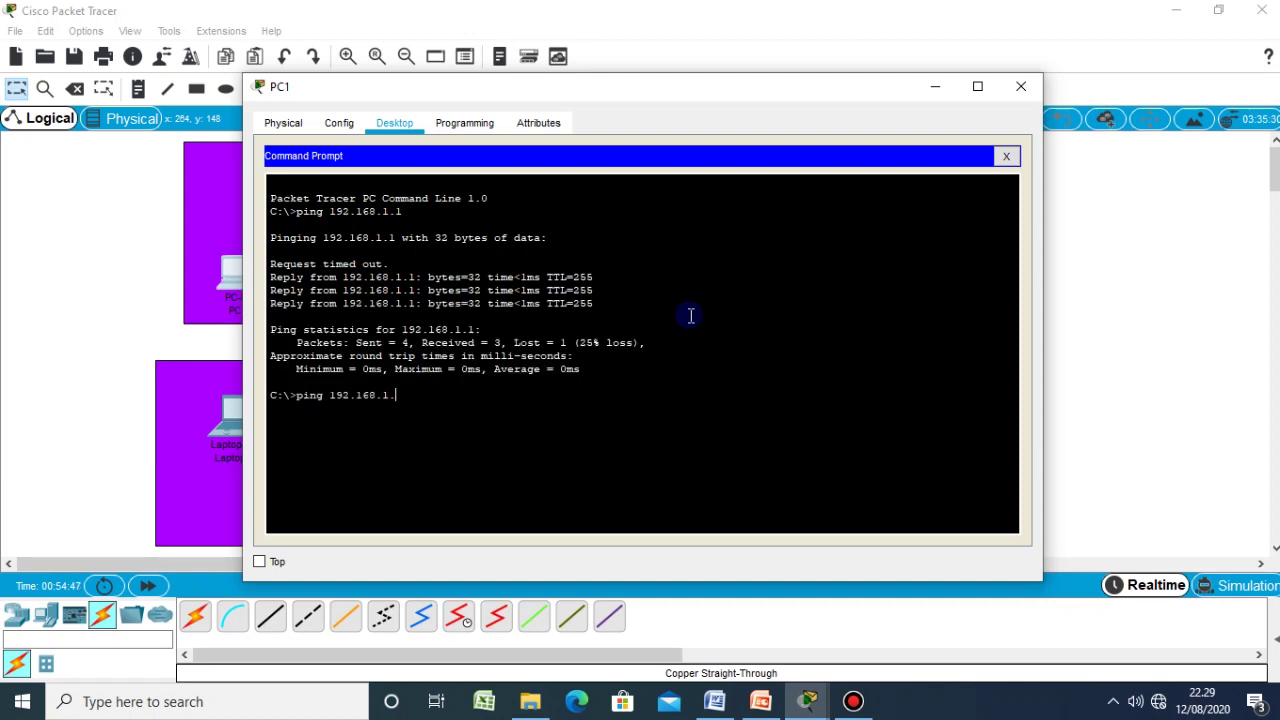
{"action": "type", "text": "2"}
{"action": "left_click_drag", "start_coordinate": [657, 96], "coordinate": [871, 78]}
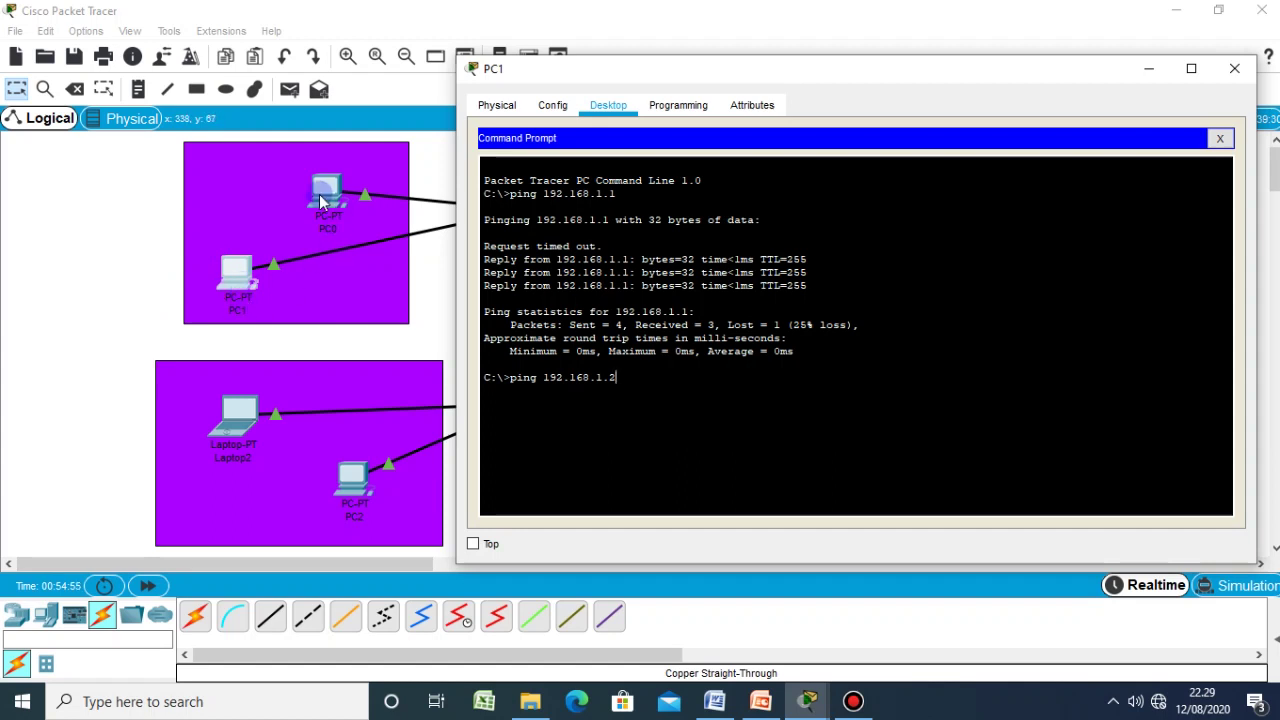
{"action": "key", "text": "Return"}
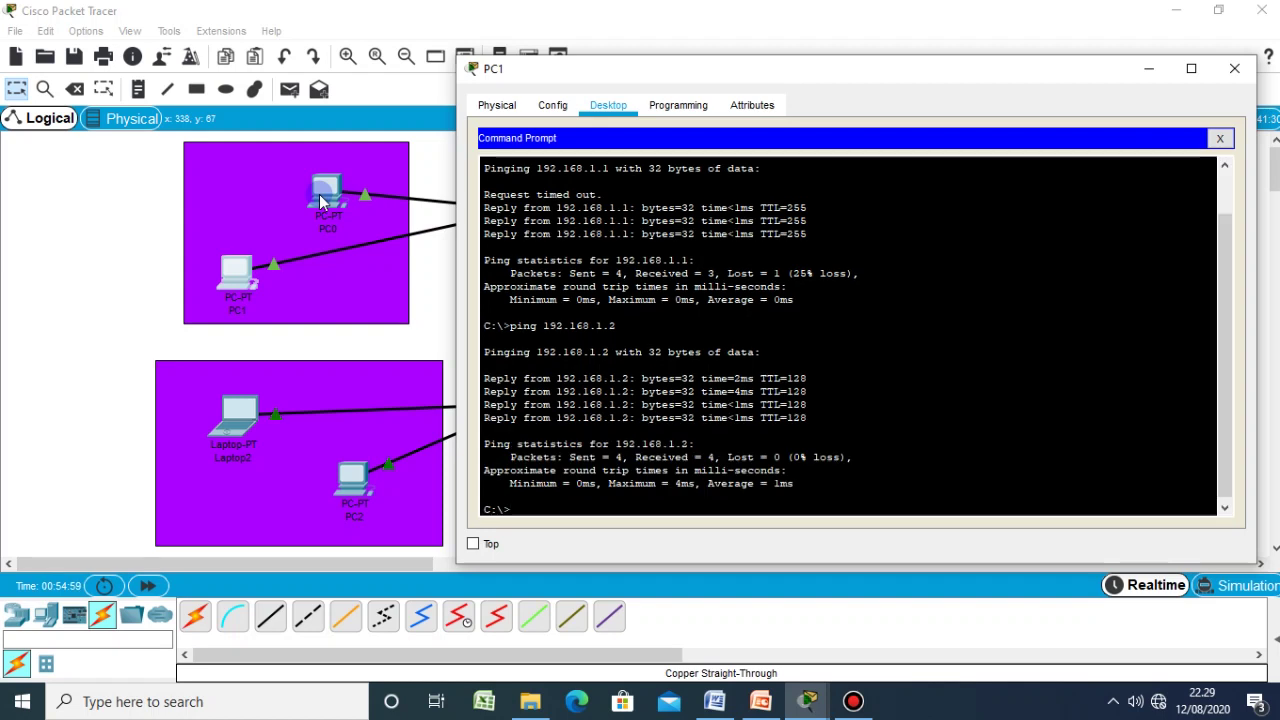
- Ping the VLAN 20 gateway 192.168.2.1 from PC1's command prompt
{"action": "key", "text": "Up"}
{"action": "key", "text": "BackSpace"}
{"action": "type", "text": "2.168.2.2"}
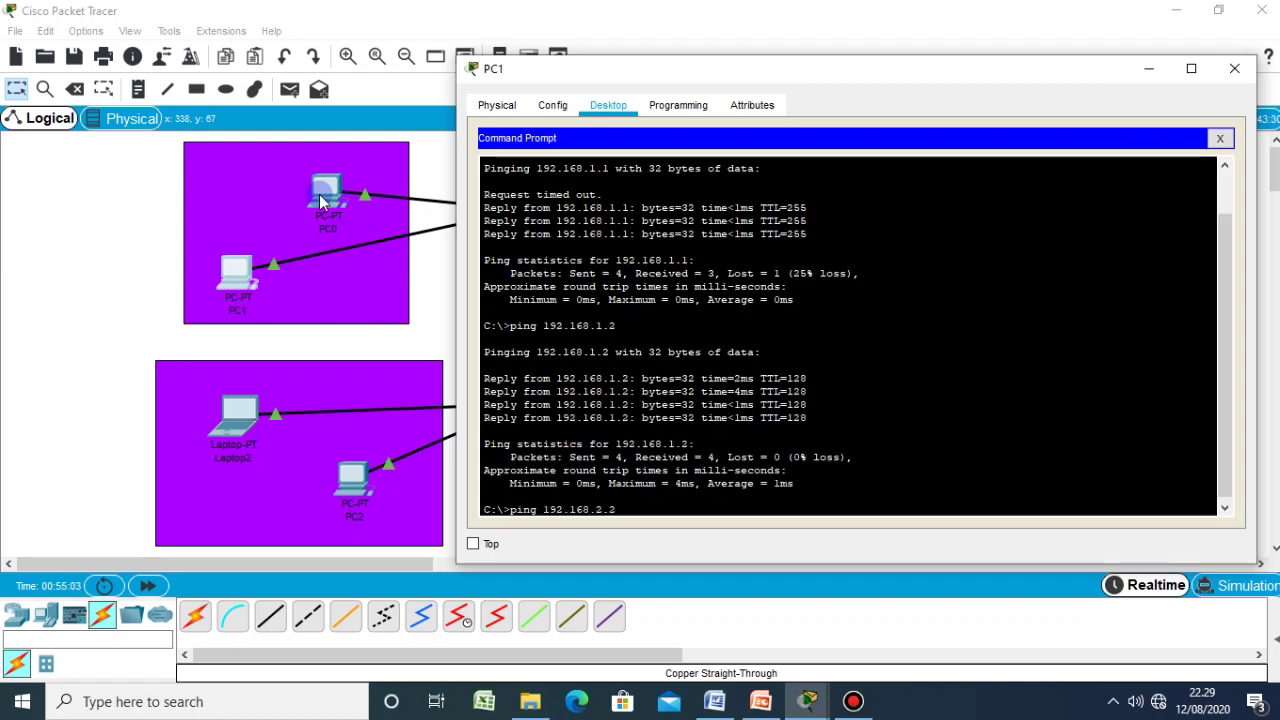
{"action": "key", "text": "BackSpace"}
{"action": "type", "text": "1"}
{"action": "key", "text": "Return"}
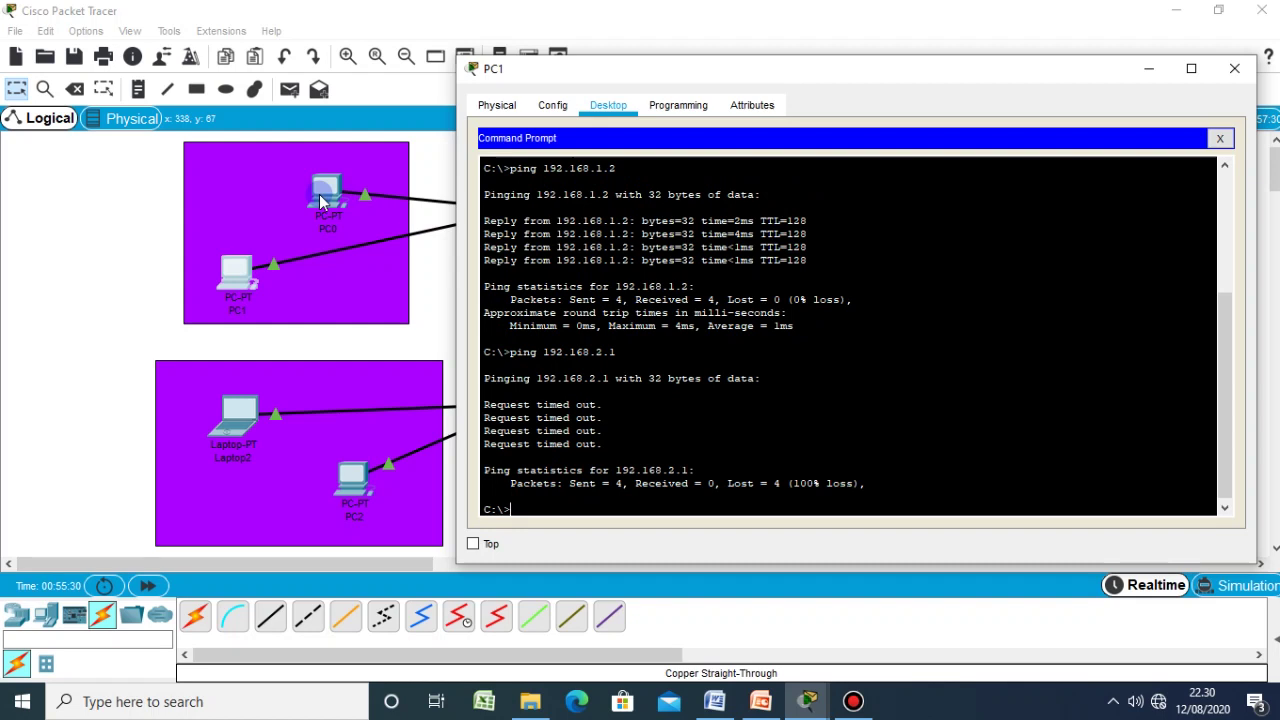
- Ping Laptop0 at 192.168.2.2 from PC1, interrupt the ping, and minimize PC1's window
{"action": "key", "text": "Up"}
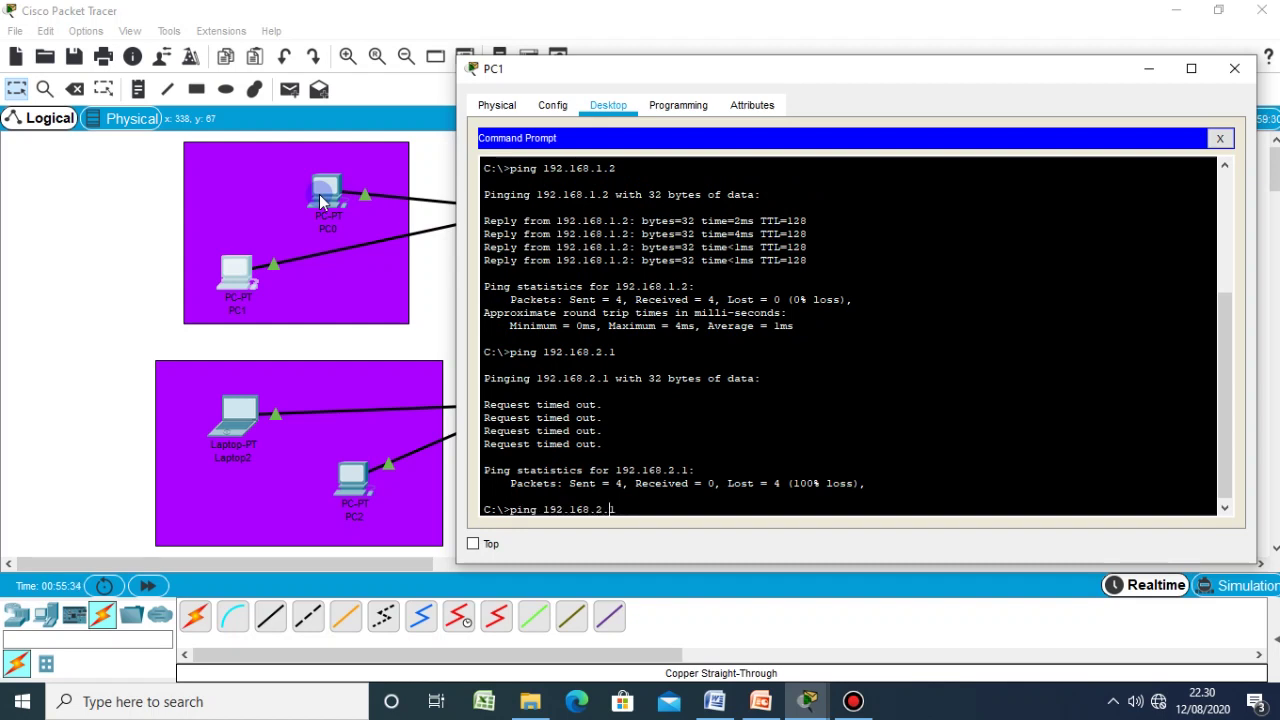
{"action": "key", "text": "BackSpace"}
{"action": "type", "text": "2"}
{"action": "left_click_drag", "start_coordinate": [829, 72], "coordinate": [741, 203]}
{"action": "key", "text": "Return"}
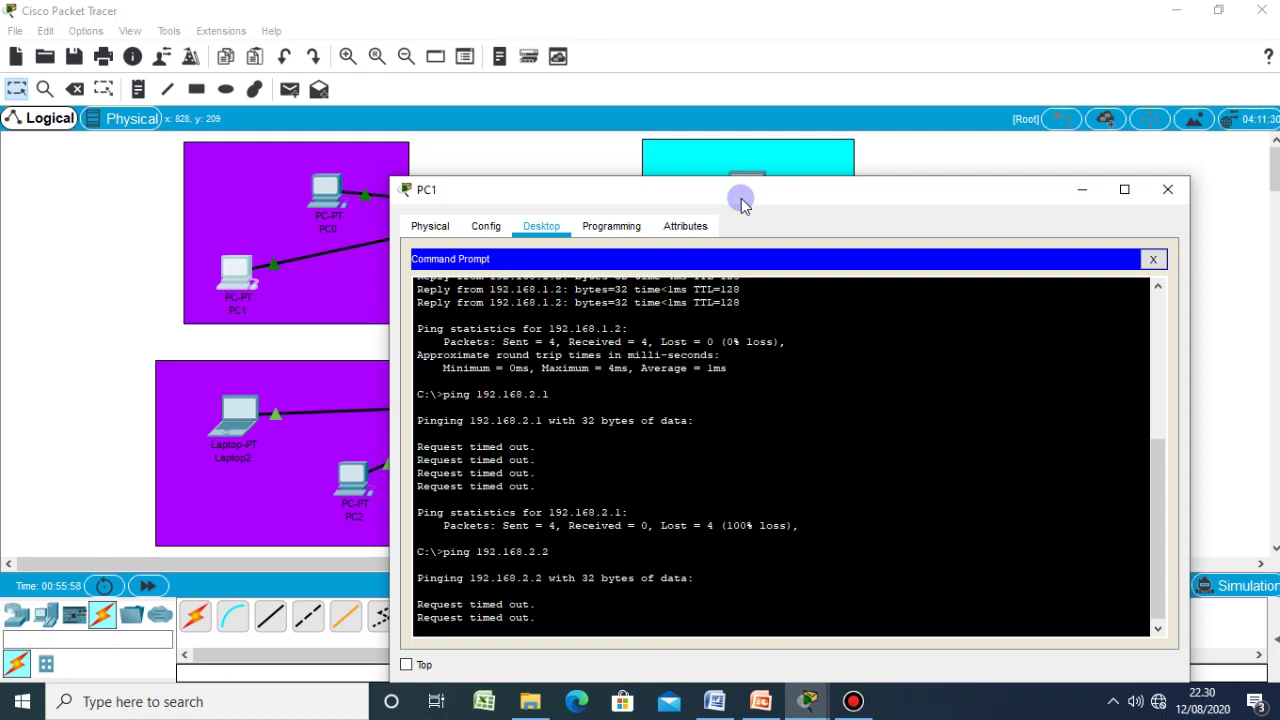
{"action": "key", "text": "ctrl+c"}
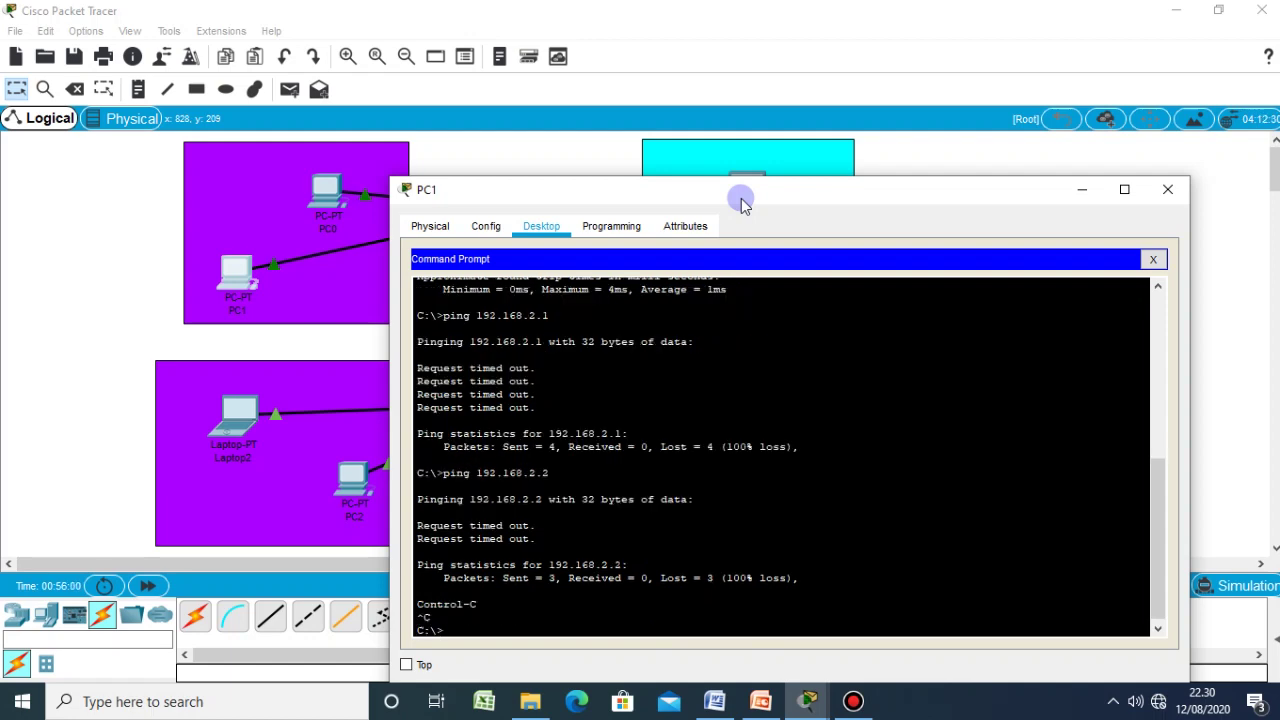
{"action": "left_click", "coordinate": [1081, 190]}
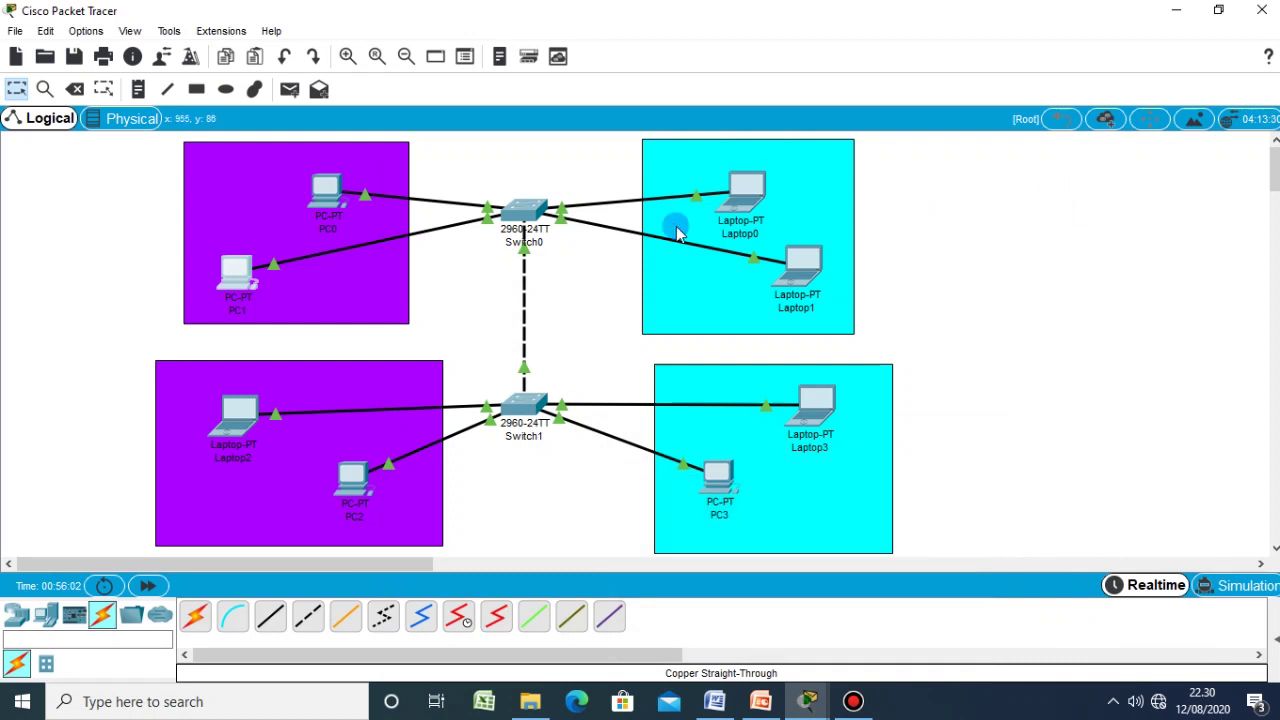
{"action": "left_click", "coordinate": [214, 189]}
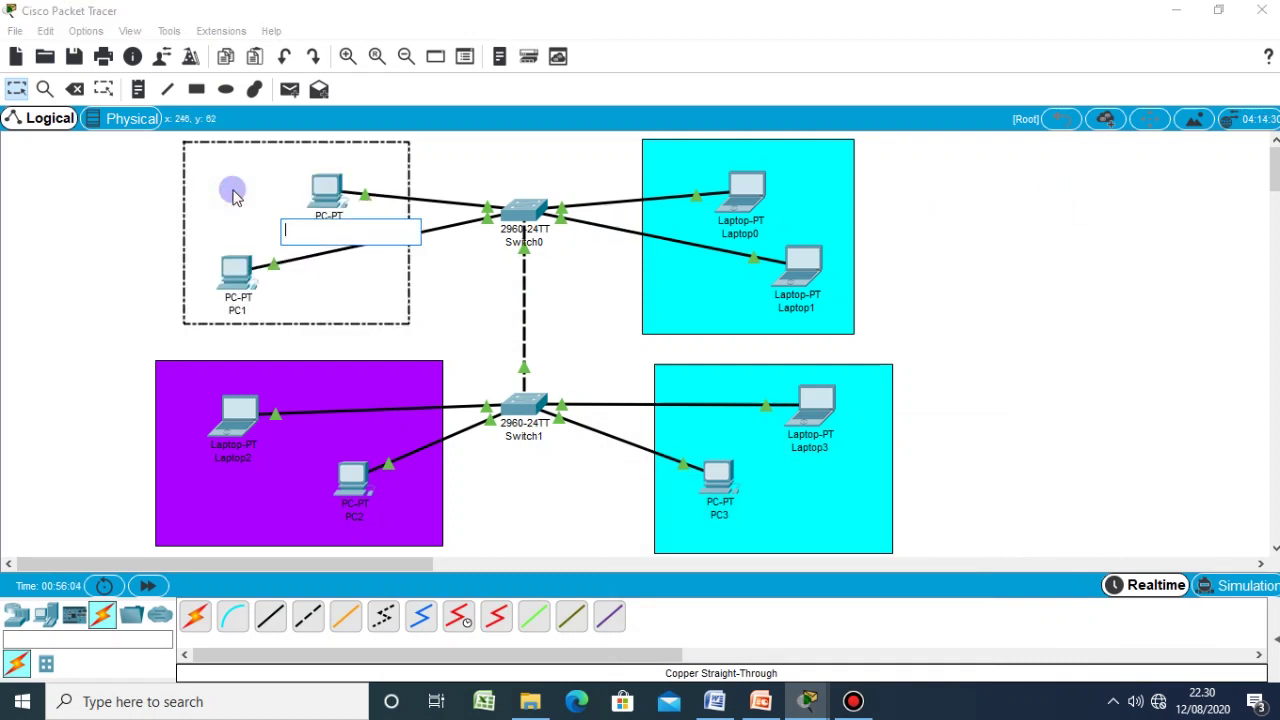
{"action": "left_click", "coordinate": [470, 283]}
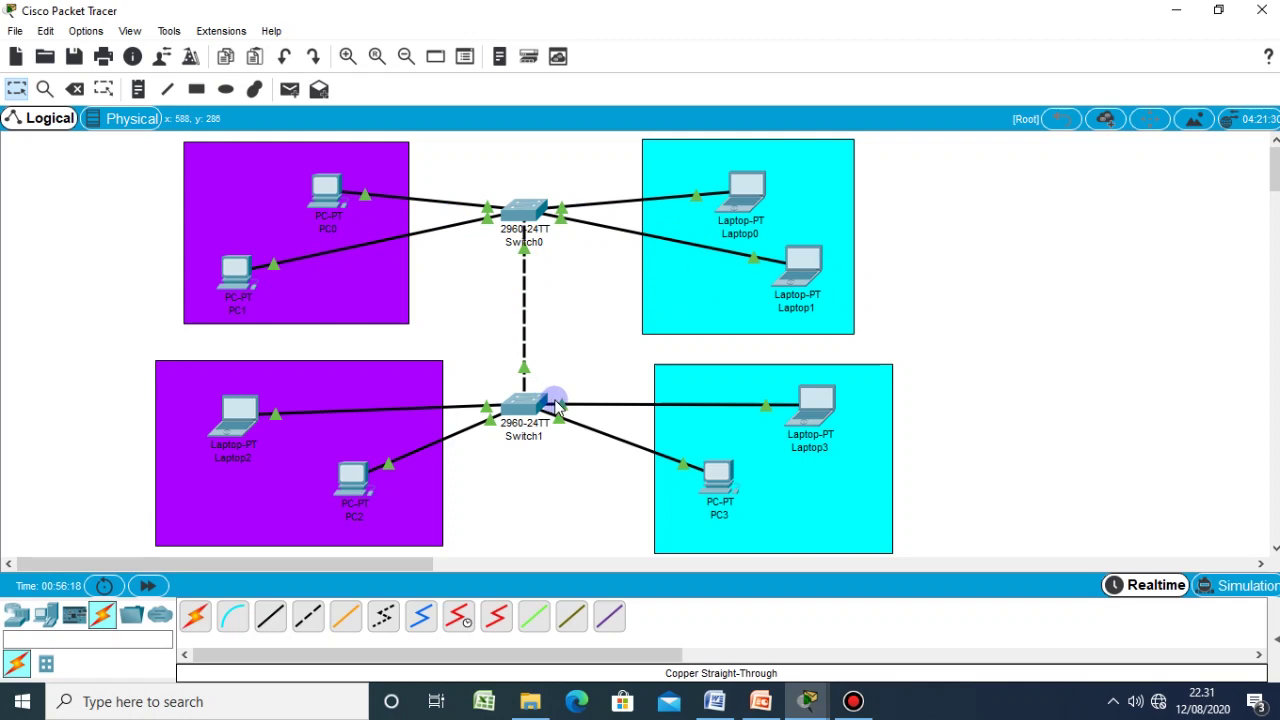
{"action": "left_click", "coordinate": [15, 616]}
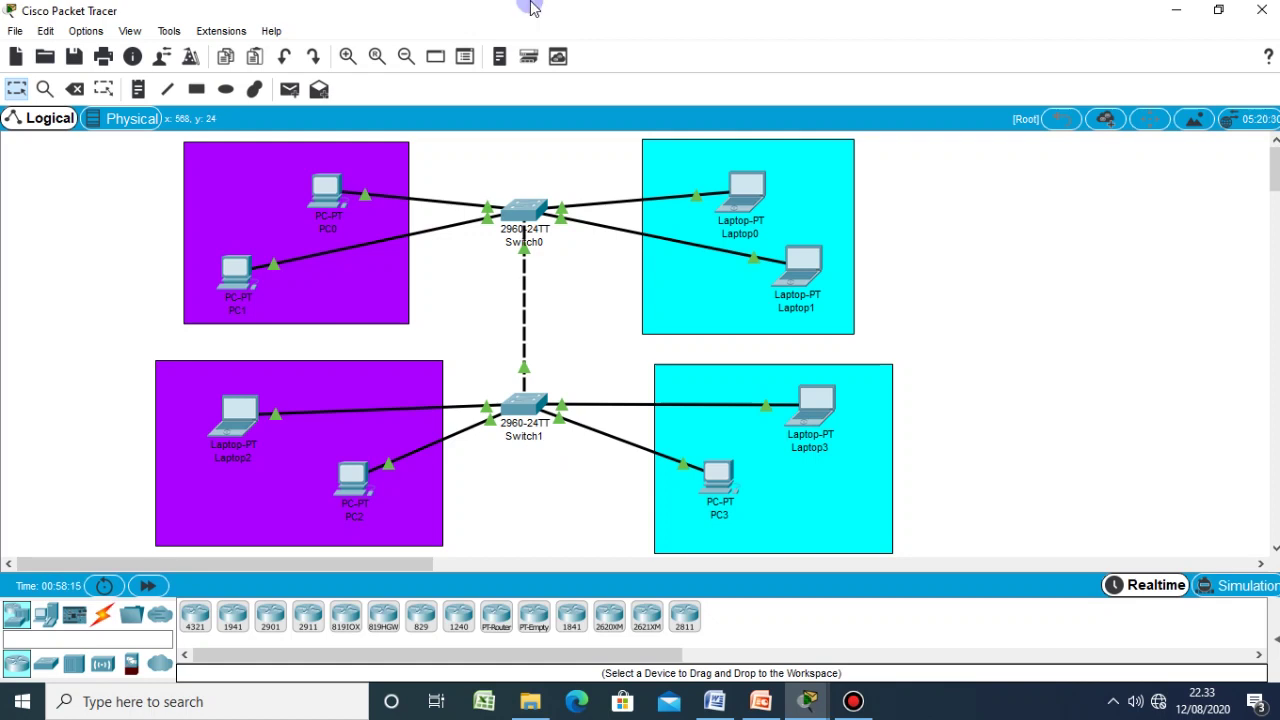
{"action": "mouse_move", "coordinate": [463, 8]}
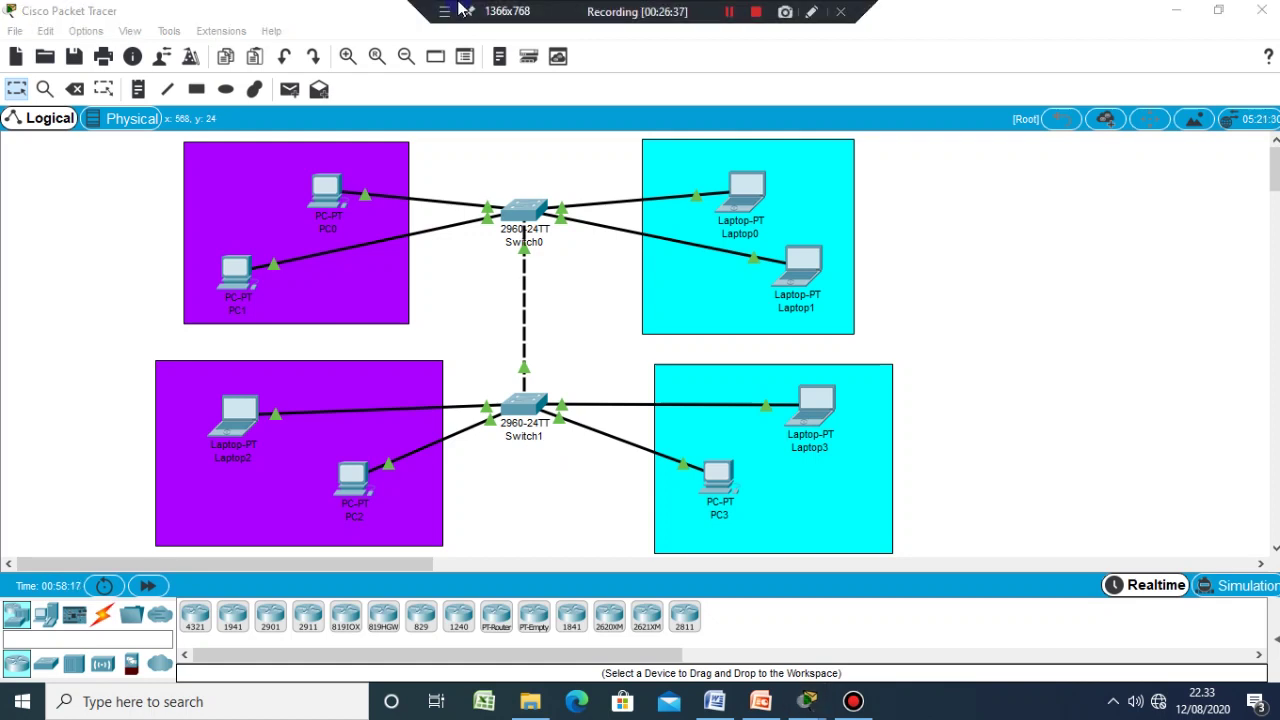